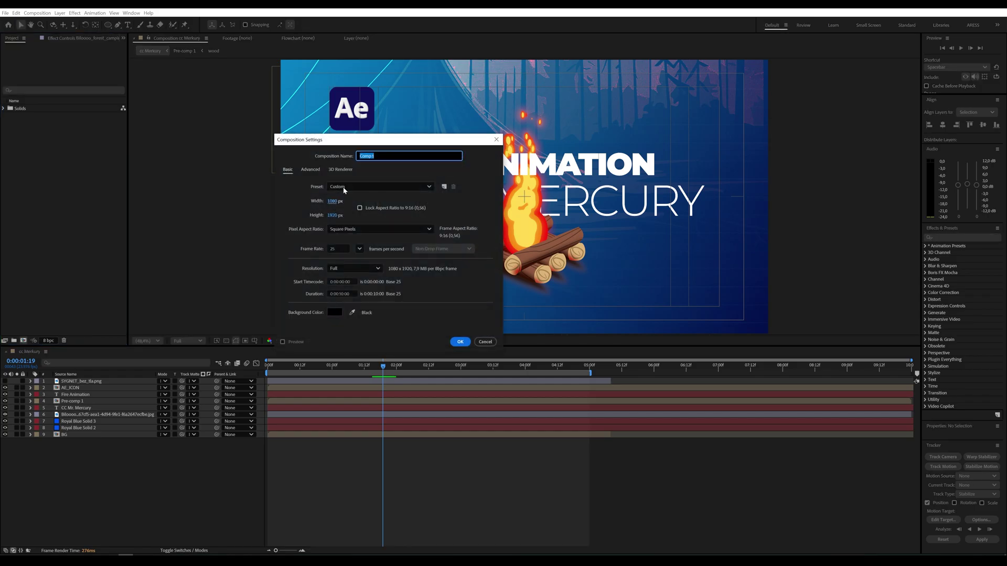
- Create a composition named Fire using the HD 1920x1080 24 fps preset
{"action": "left_click", "coordinate": [349, 188]}
{"action": "left_click", "coordinate": [356, 211]}
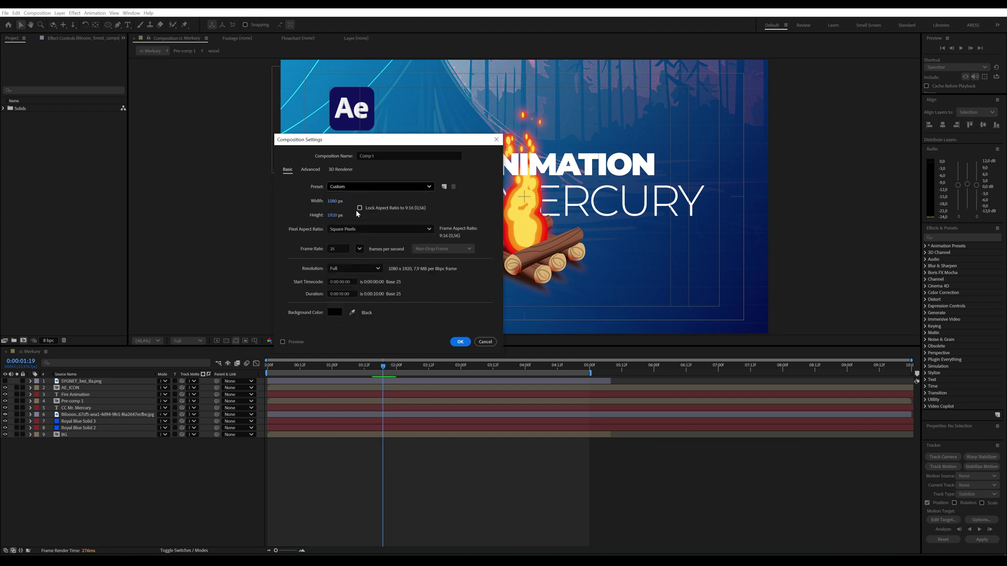
{"action": "left_click_drag", "start_coordinate": [376, 157], "coordinate": [357, 156]}
{"action": "type", "text": "F"}
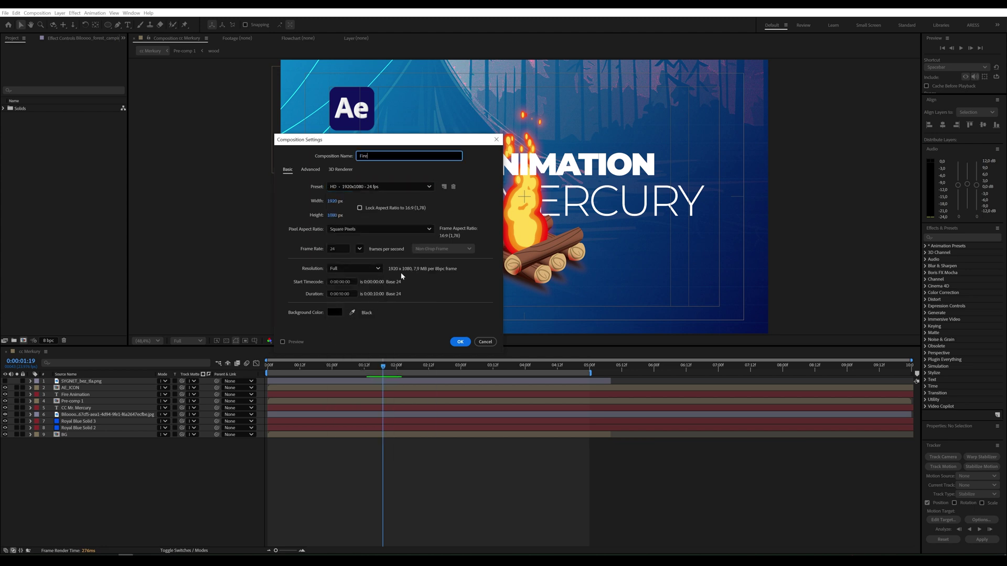
{"action": "type", "text": "ire"}
{"action": "key", "text": "Return"}
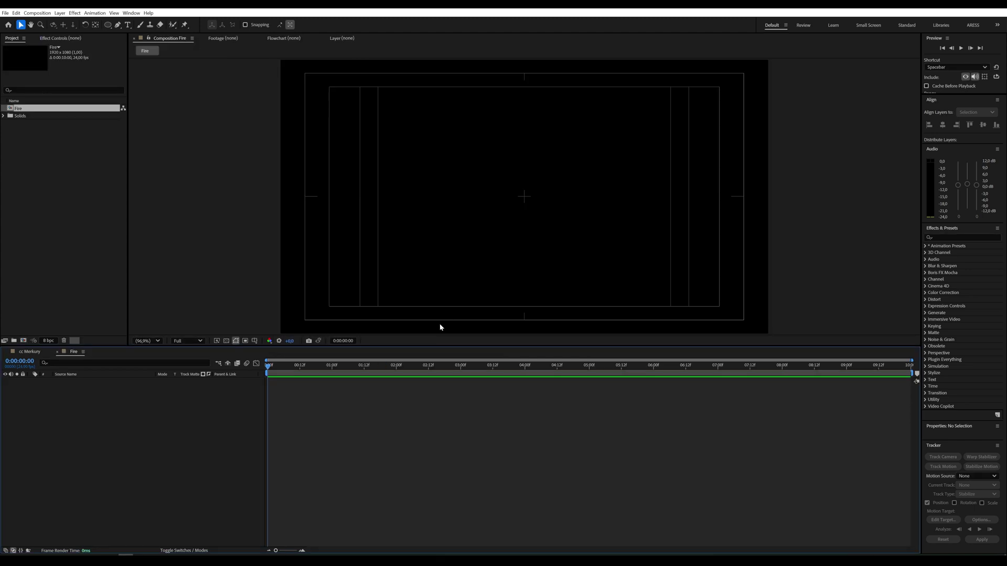
- Add a rectangle shape layer that fills the whole composition
{"action": "left_click", "coordinate": [108, 24]}
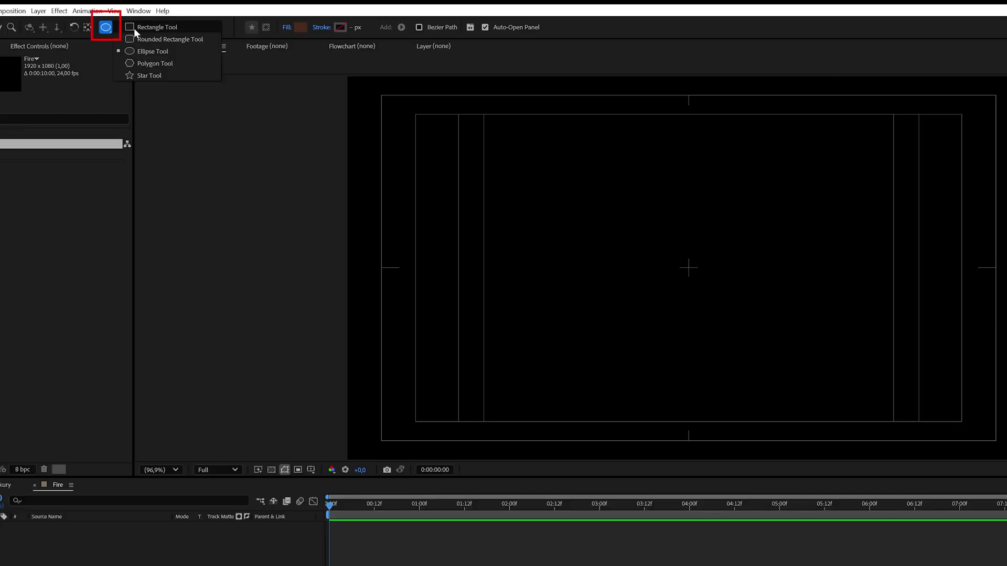
{"action": "left_click", "coordinate": [135, 33]}
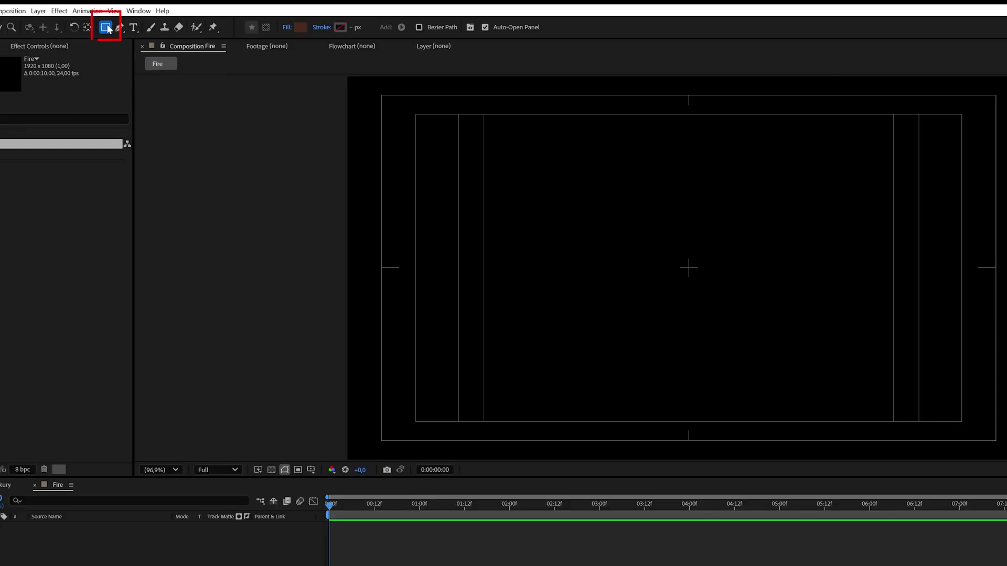
{"action": "double_click", "coordinate": [106, 26]}
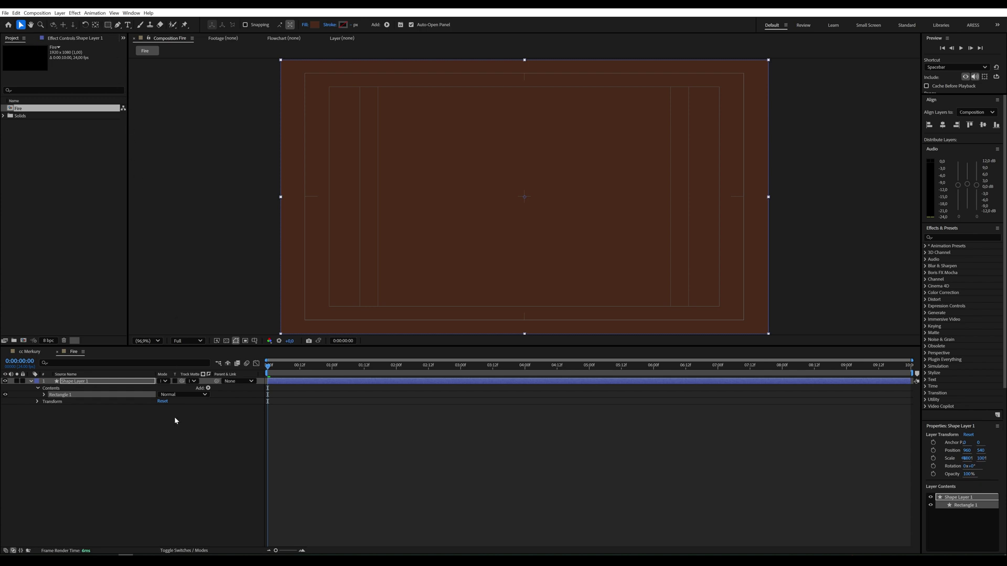
- Rename the rectangle shape layer to FIRE
{"action": "right_click", "coordinate": [109, 382]}
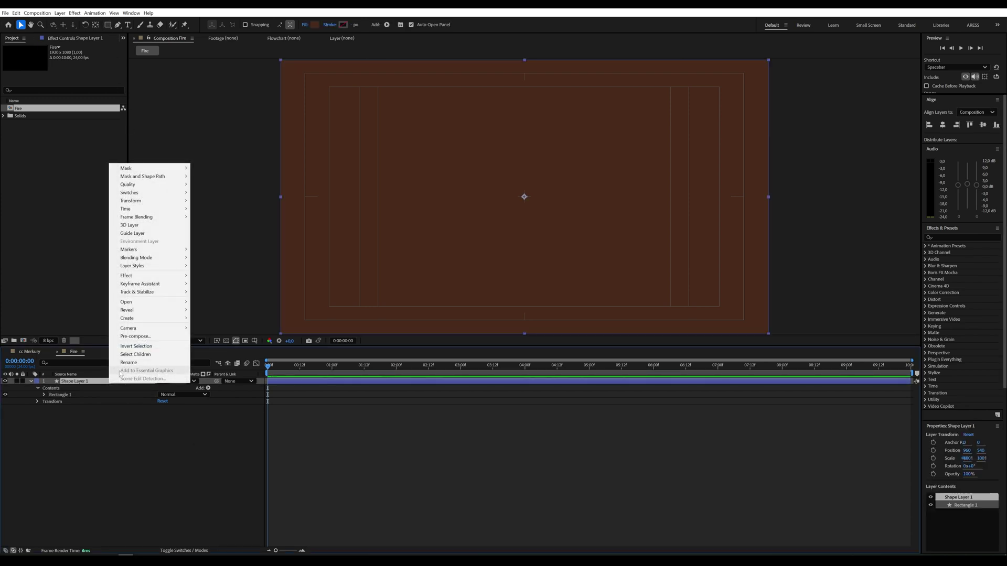
{"action": "left_click", "coordinate": [129, 363]}
{"action": "type", "text": "FIRE"}
{"action": "key", "text": "Return"}
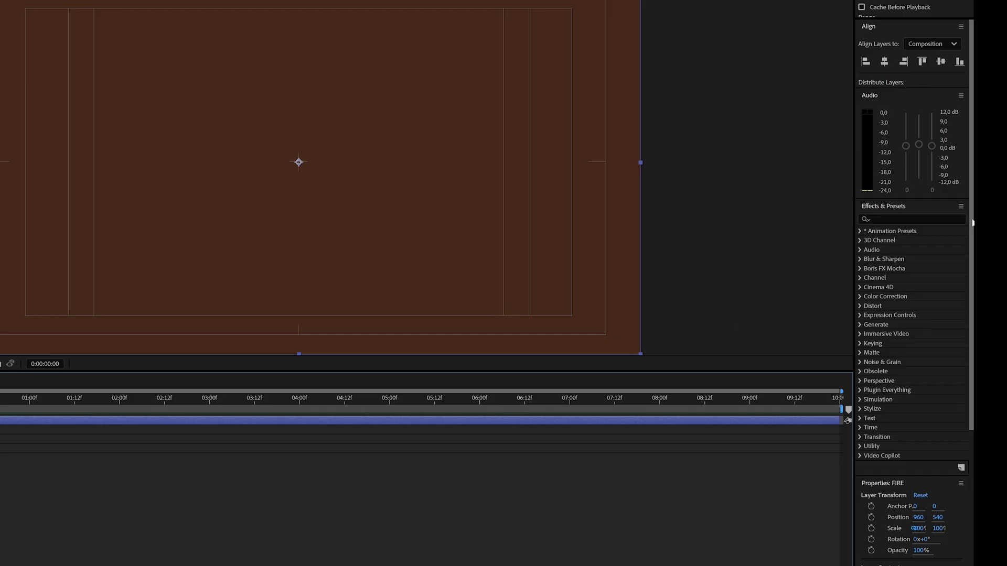
{"action": "left_click", "coordinate": [951, 237]}
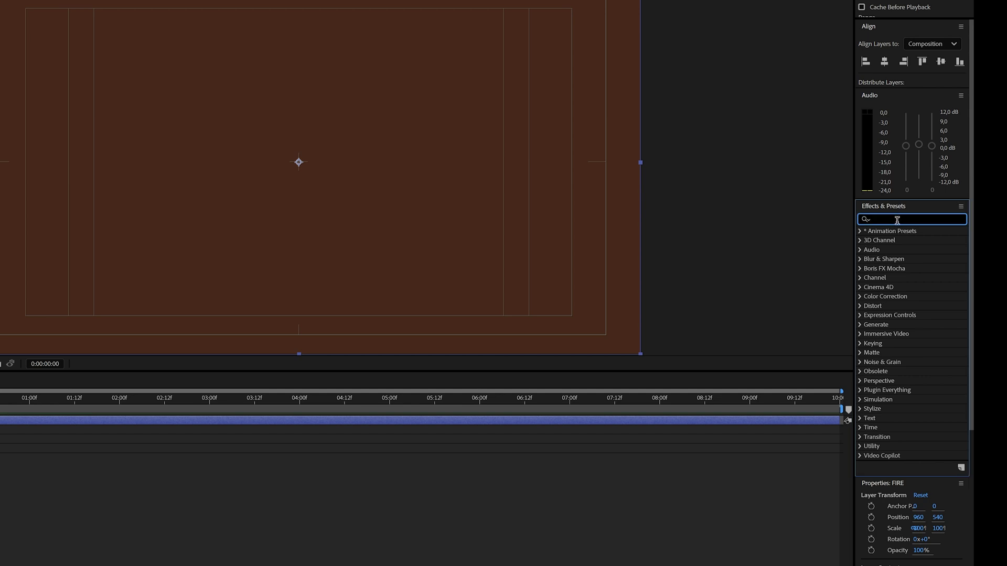
- Apply CC Mr. Mercury to the FIRE layer and preview the brown blobs
{"action": "type", "text": "cc mr"}
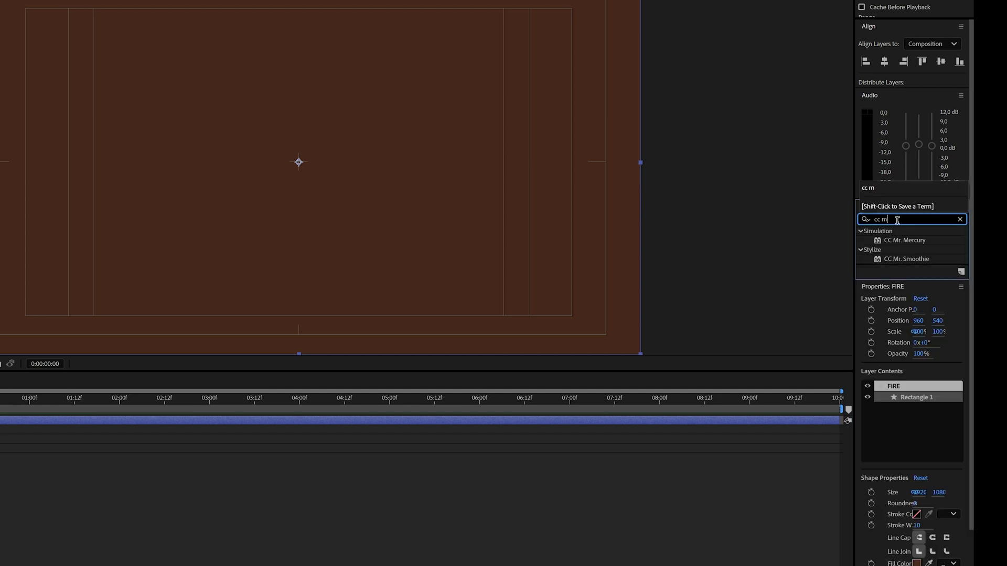
{"action": "double_click", "coordinate": [906, 239]}
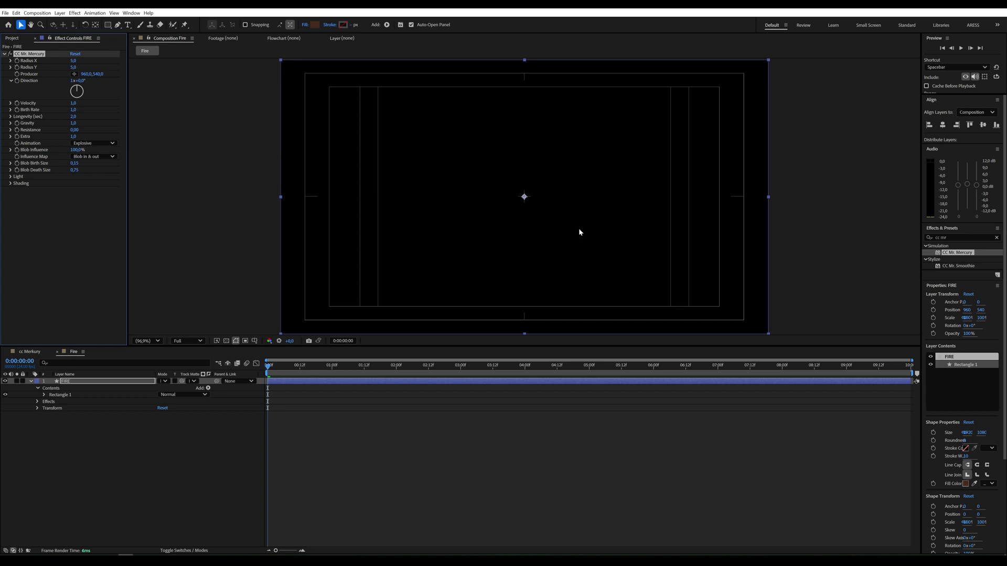
{"action": "left_click", "coordinate": [391, 370]}
{"action": "key", "text": "space"}
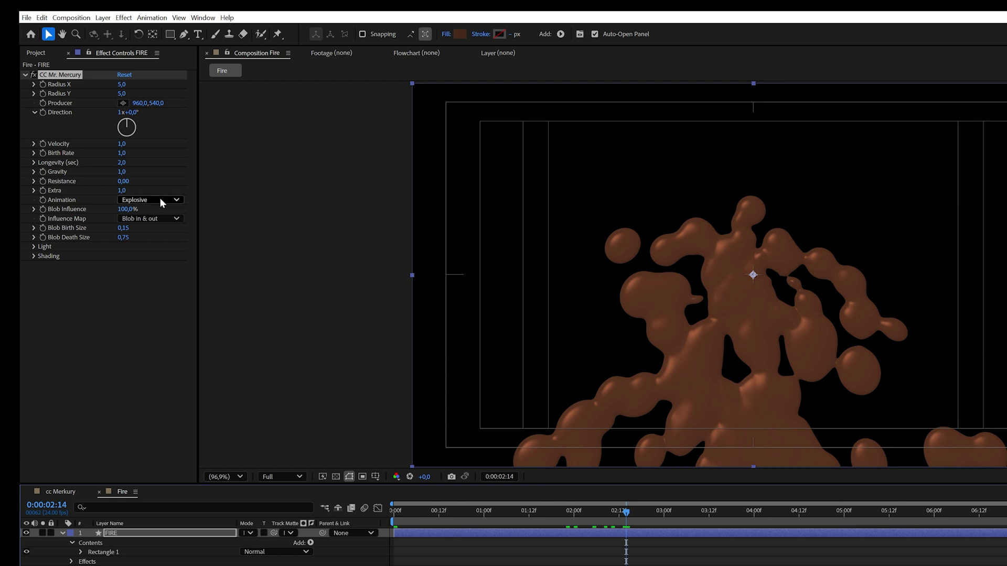
- Set CC Mr. Mercury's Animation style to Jet and preview it
{"action": "left_click", "coordinate": [160, 200]}
{"action": "left_click", "coordinate": [155, 329]}
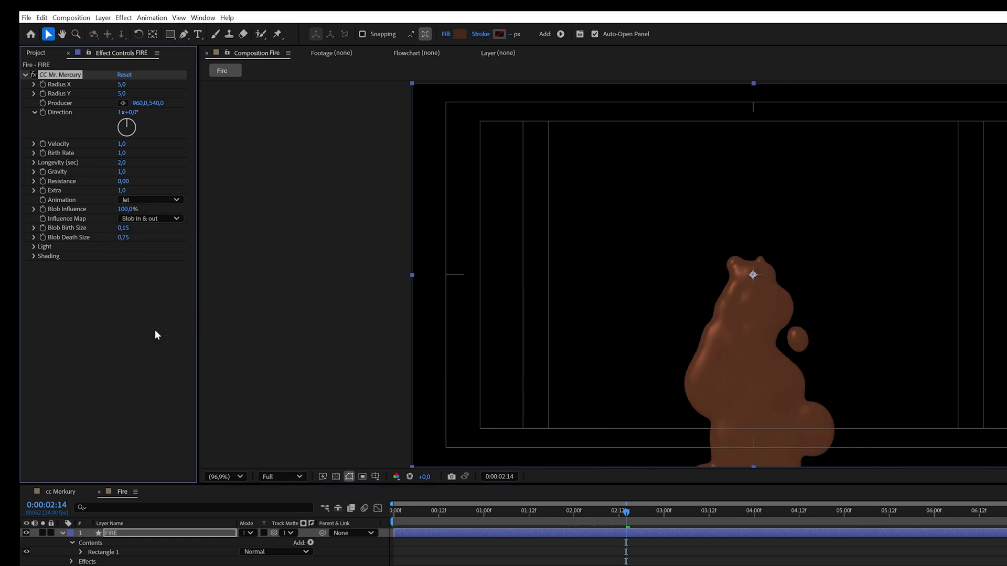
{"action": "left_click", "coordinate": [410, 518]}
{"action": "key", "text": "ctrl+shift+h"}
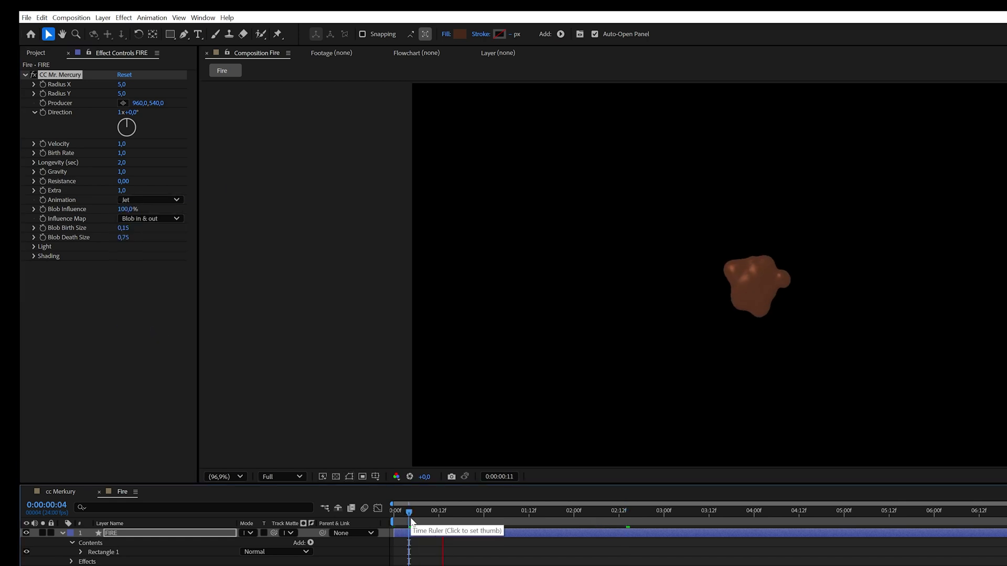
{"action": "key", "text": "space"}
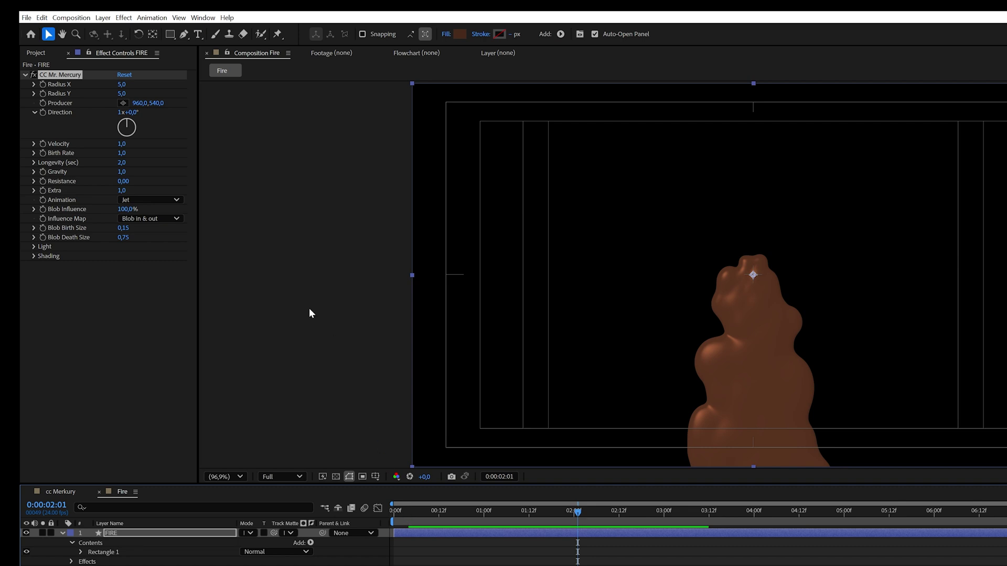
- Set Gravity to -0.5 so the blobs rise upward
{"action": "left_click", "coordinate": [123, 171]}
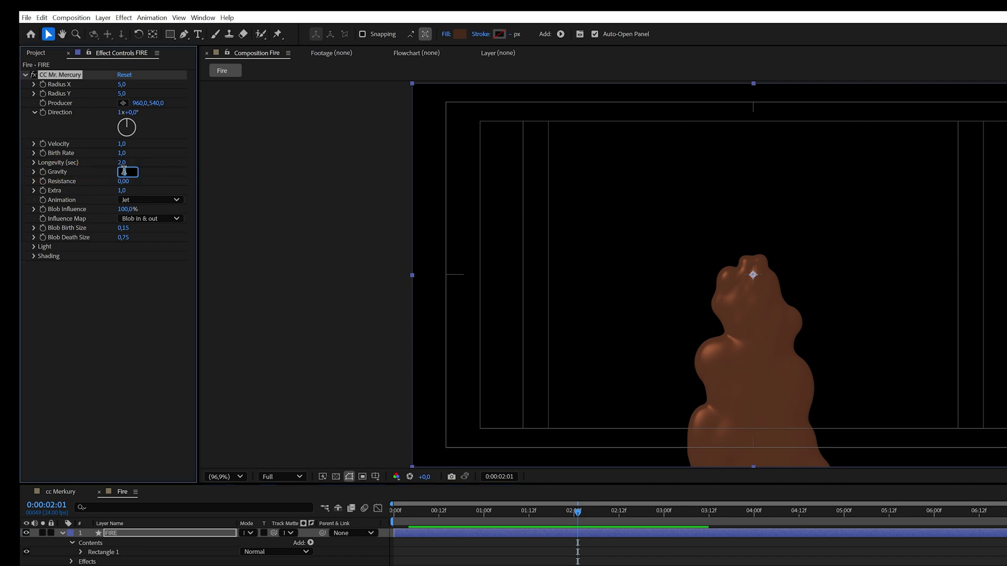
{"action": "type", "text": "-0.5"}
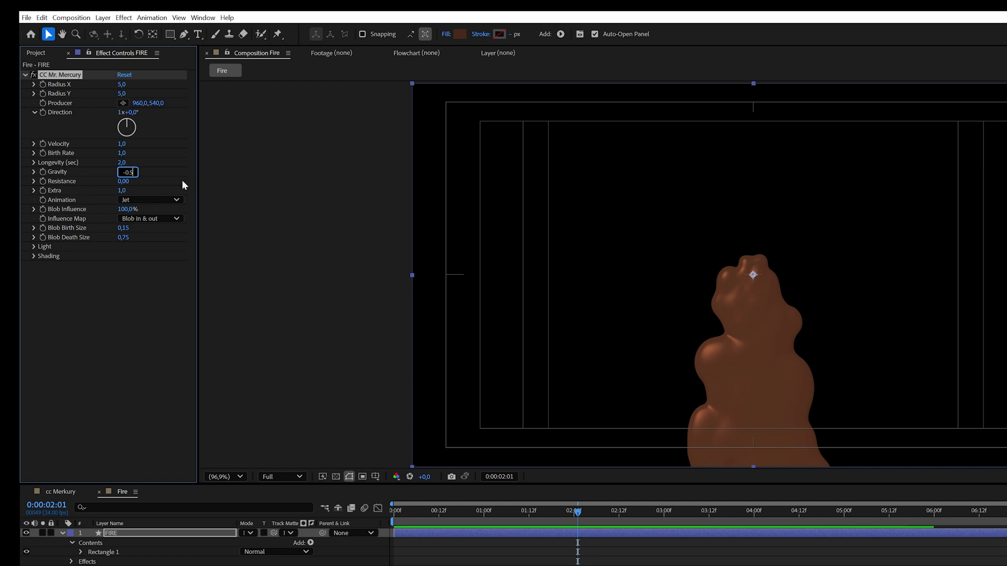
{"action": "left_click", "coordinate": [121, 336]}
{"action": "left_click", "coordinate": [402, 518]}
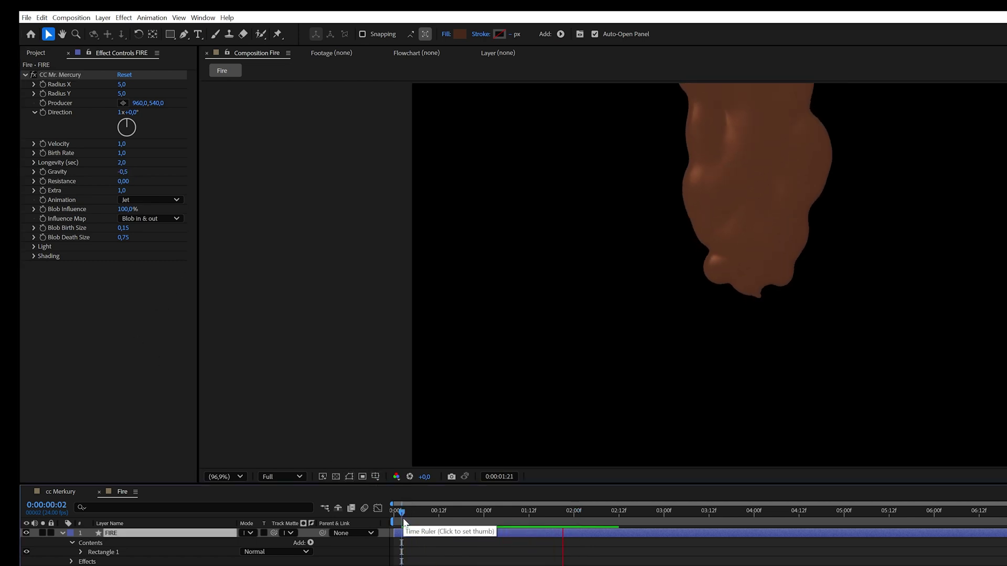
{"action": "key", "text": "space"}
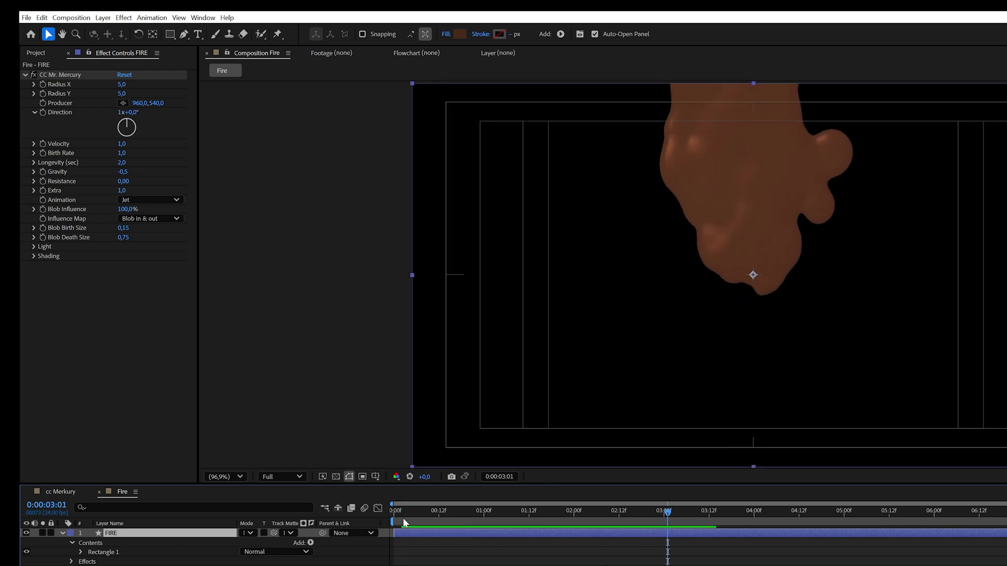
- Set Radius X and Radius Y both to 2
{"action": "left_click", "coordinate": [121, 84]}
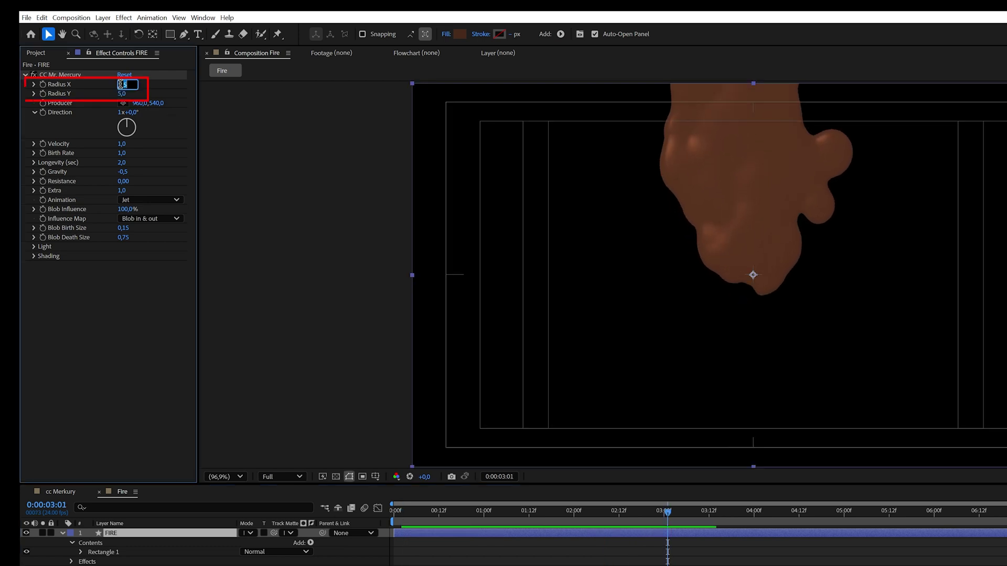
{"action": "type", "text": "2"}
{"action": "key", "text": "Return"}
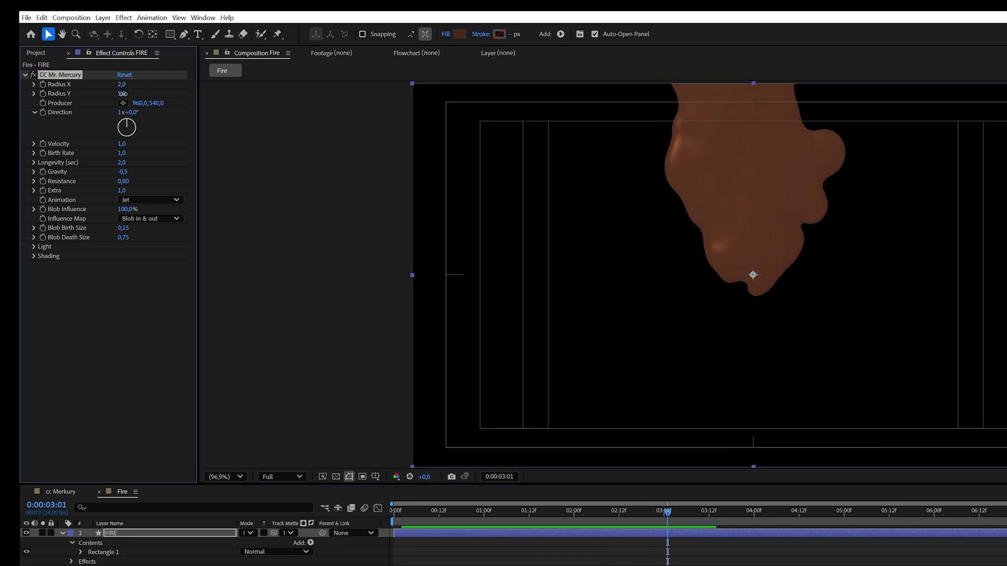
{"action": "left_click", "coordinate": [123, 93]}
{"action": "type", "text": "2"}
{"action": "key", "text": "Return"}
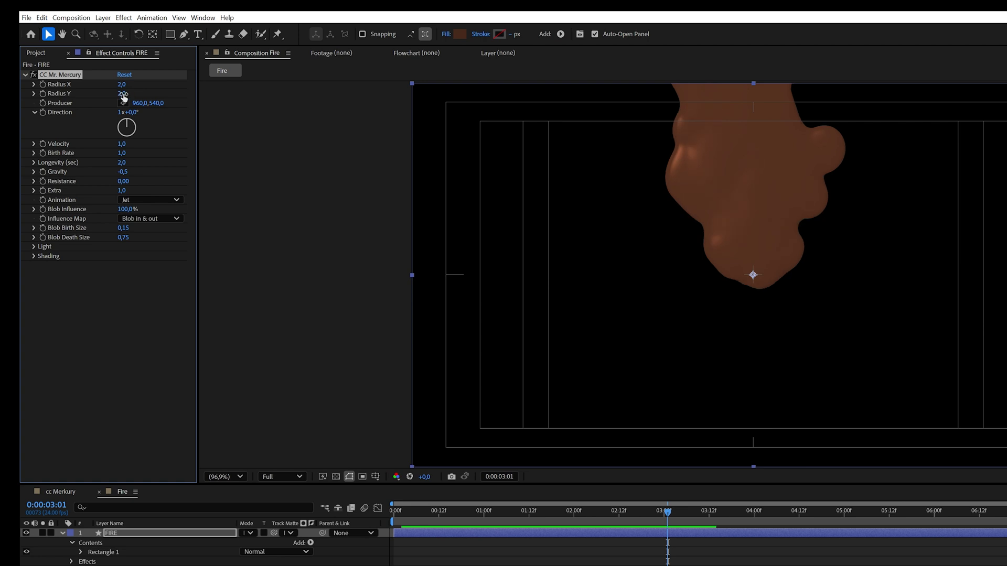
- Lower Velocity to 0.5 and Birth Rate to 0.2
{"action": "left_click", "coordinate": [124, 144]}
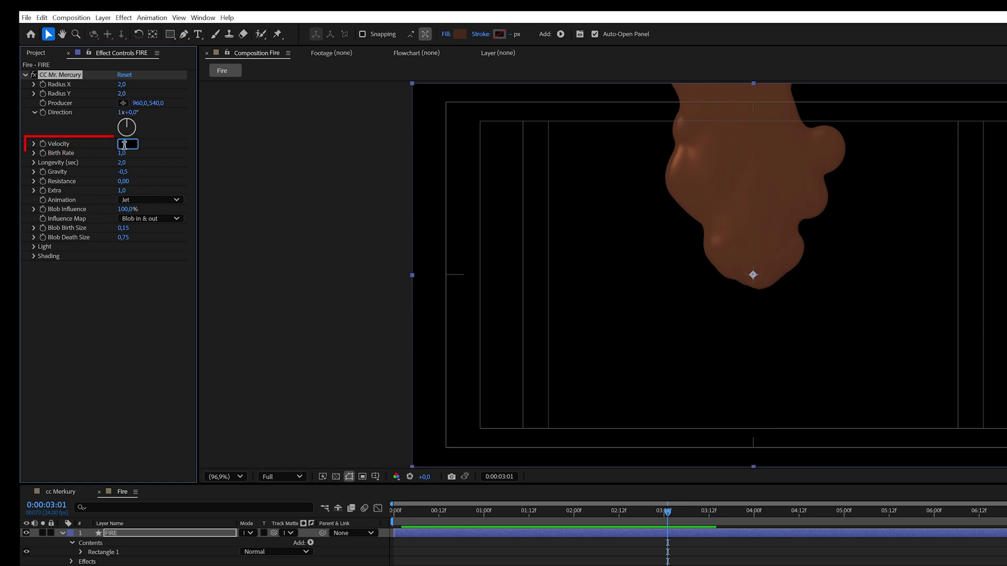
{"action": "key", "text": "Return"}
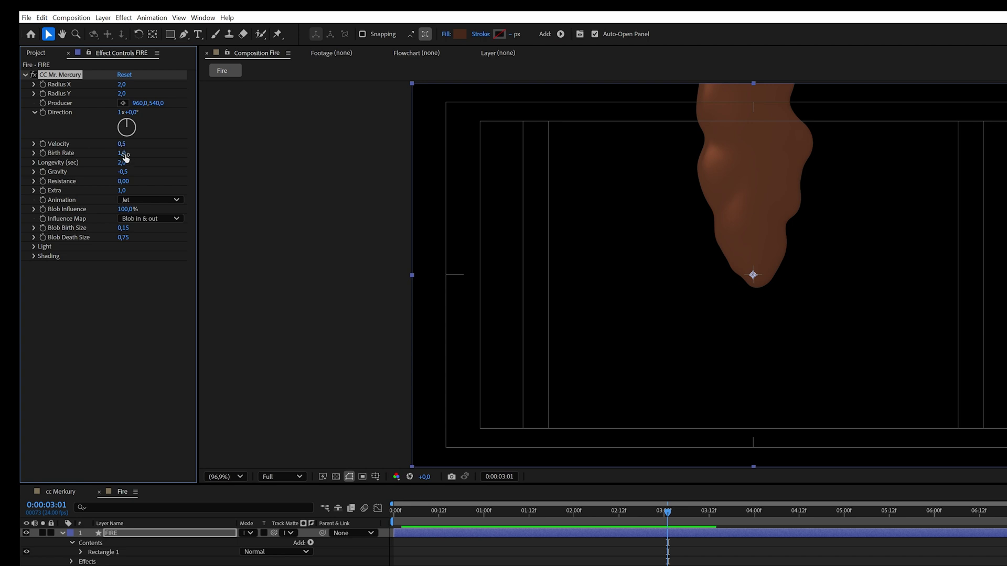
{"action": "left_click", "coordinate": [124, 153]}
{"action": "type", "text": "0,2"}
{"action": "key", "text": "Return"}
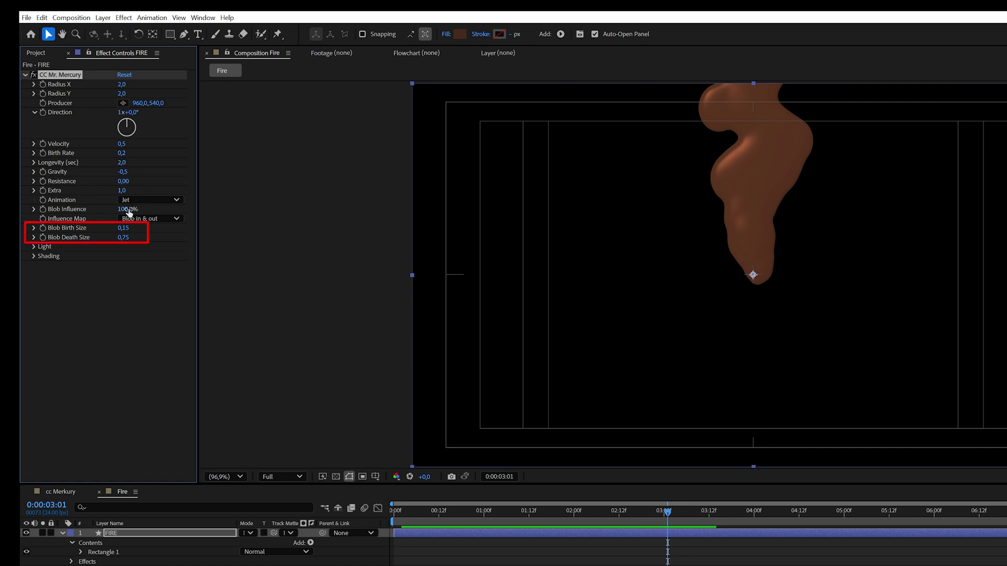
- Set Blob Death Size to 0 and Blob Birth Size to 0.7, then preview
{"action": "left_click", "coordinate": [122, 239]}
{"action": "type", "text": "0"}
{"action": "key", "text": "Return"}
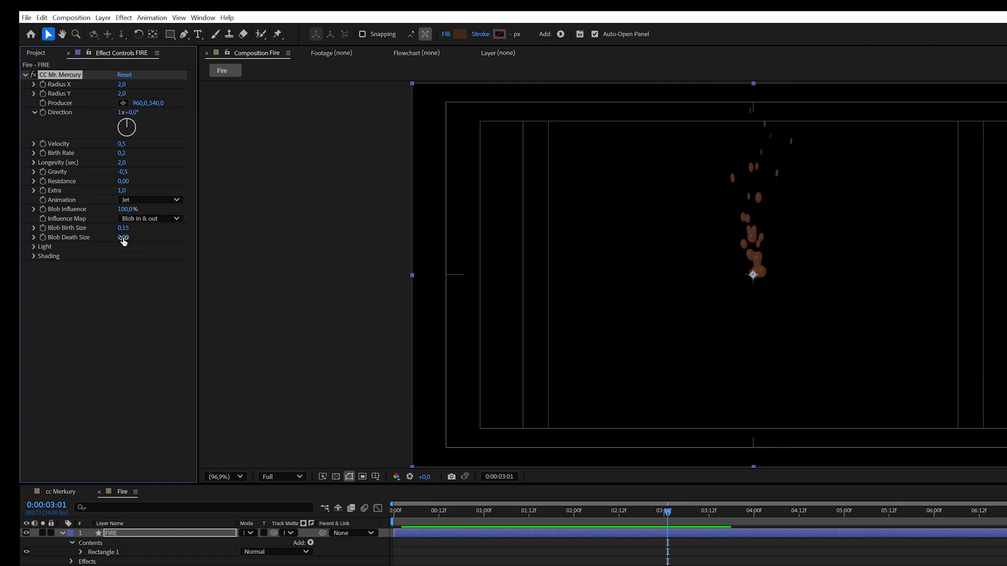
{"action": "left_click", "coordinate": [123, 229]}
{"action": "type", "text": "0,7"}
{"action": "key", "text": "Return"}
{"action": "left_click", "coordinate": [427, 513]}
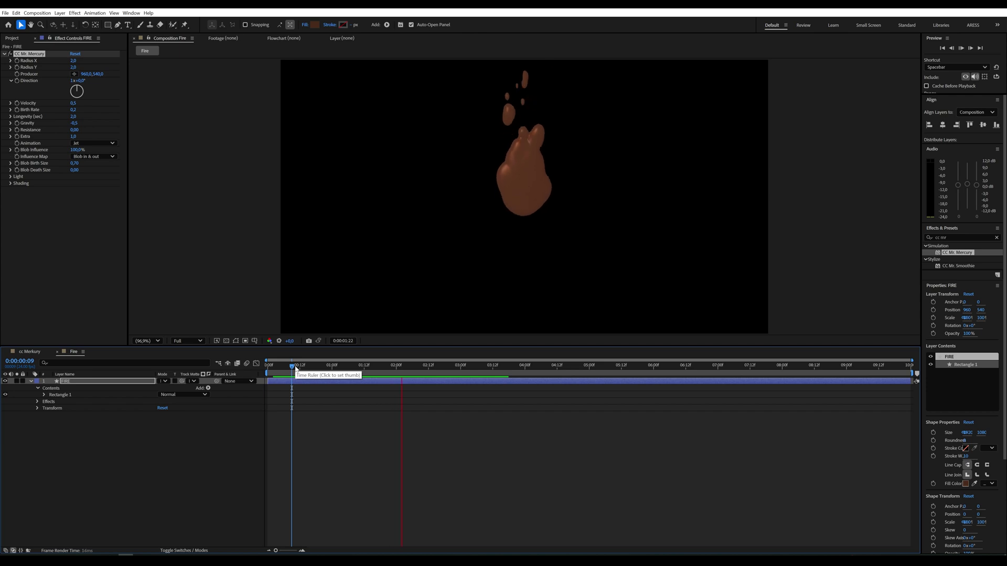
{"action": "key", "text": "space"}
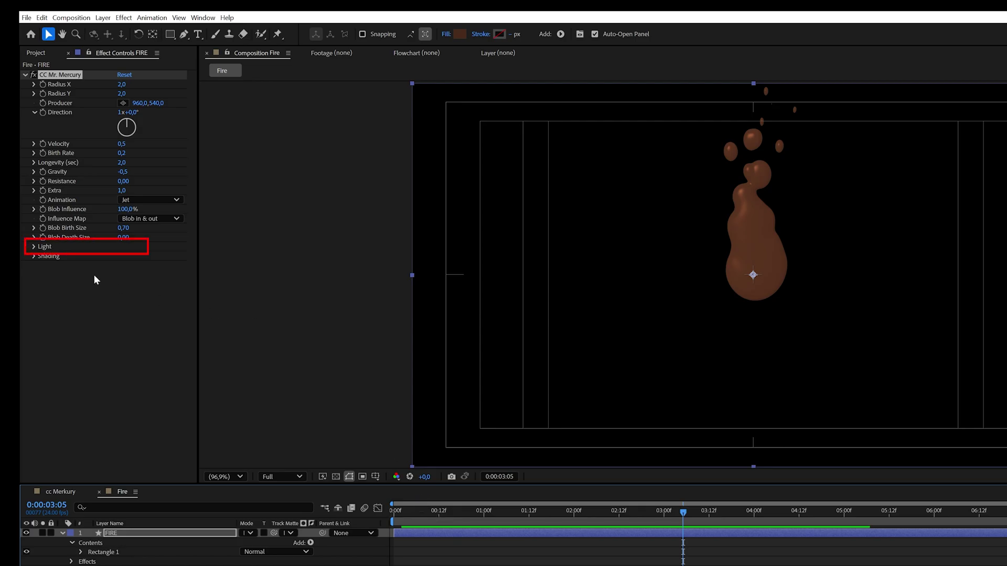
- Set the CC Mr. Mercury Light Height to -100
{"action": "left_click", "coordinate": [33, 246]}
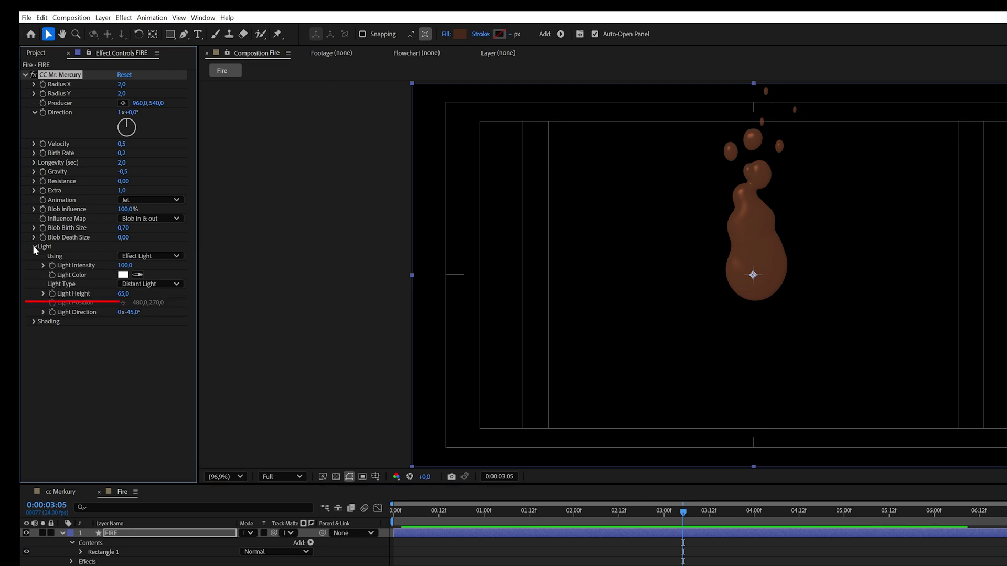
{"action": "left_click", "coordinate": [126, 294]}
{"action": "type", "text": "-100"}
{"action": "key", "text": "Return"}
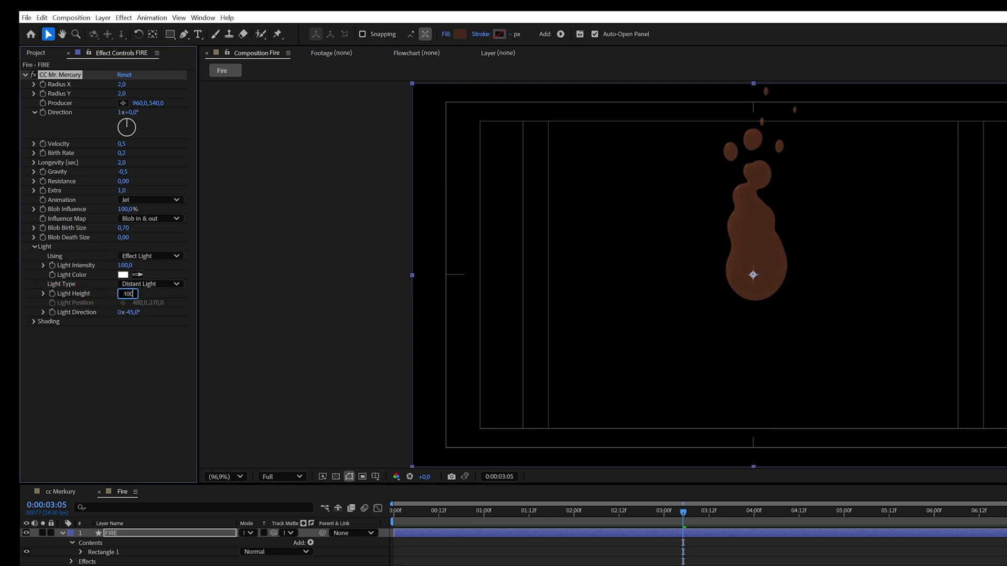
{"action": "left_click", "coordinate": [41, 249]}
- Set Shading Diffuse and Specular to 0 and preview the flame
{"action": "left_click", "coordinate": [36, 257]}
{"action": "left_click", "coordinate": [126, 274]}
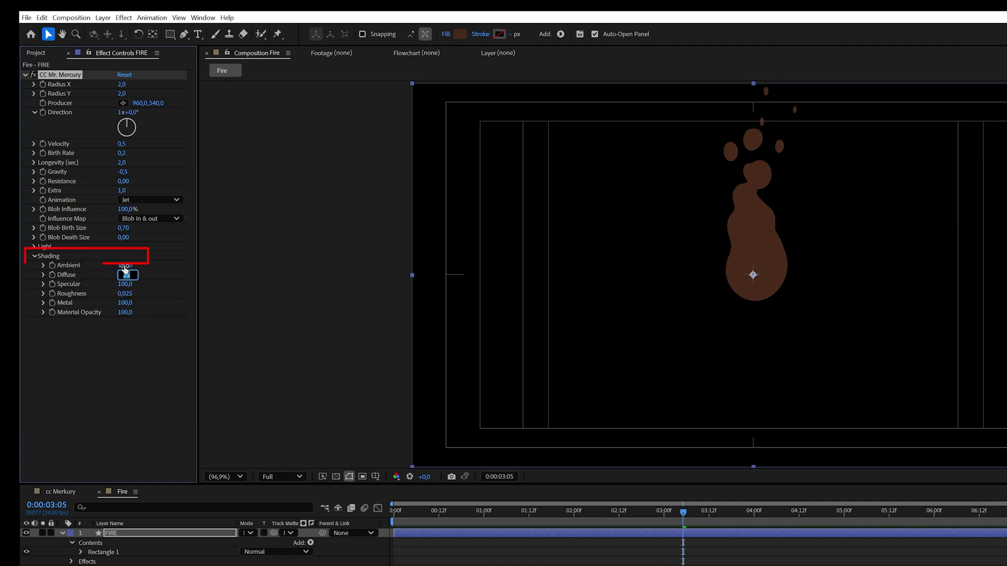
{"action": "type", "text": "0"}
{"action": "key", "text": "Return"}
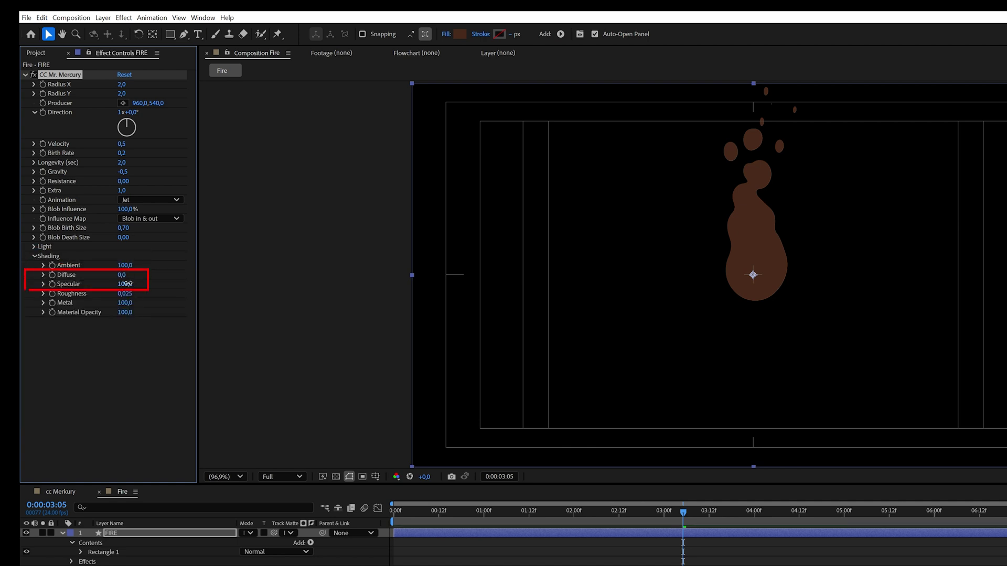
{"action": "left_click", "coordinate": [125, 284]}
{"action": "type", "text": "0"}
{"action": "key", "text": "Return"}
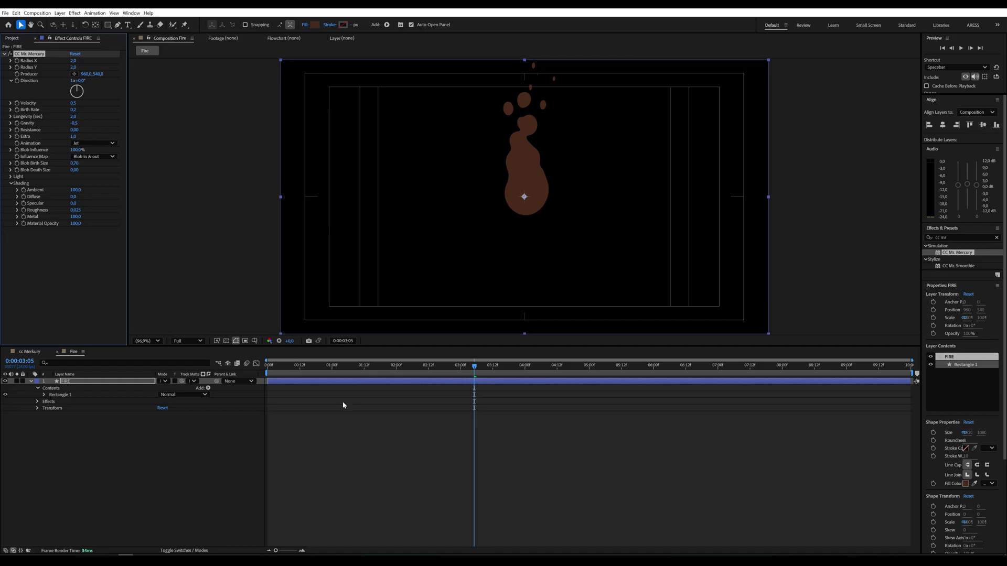
{"action": "key", "text": "Home"}
{"action": "key", "text": "space"}
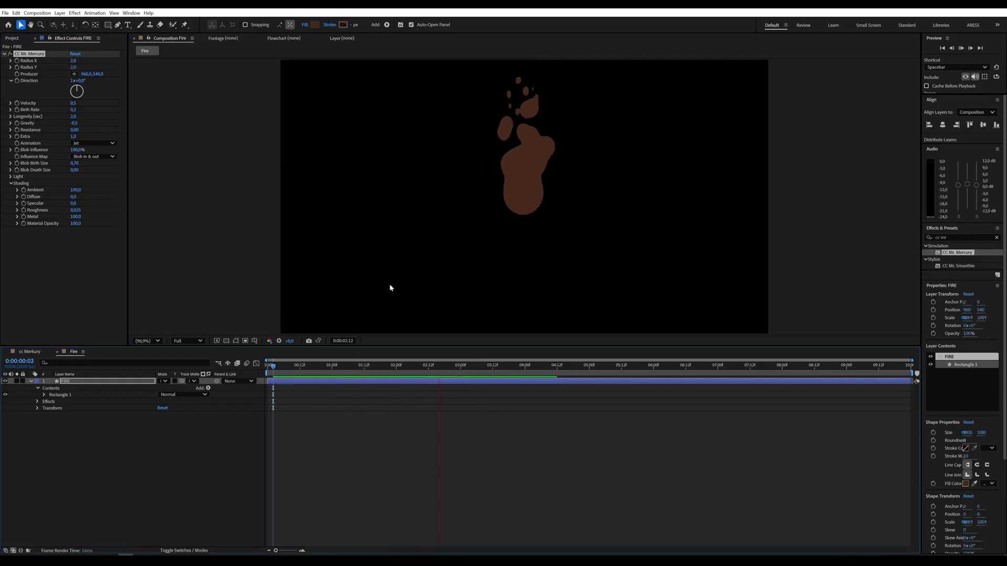
{"action": "key", "text": "space"}
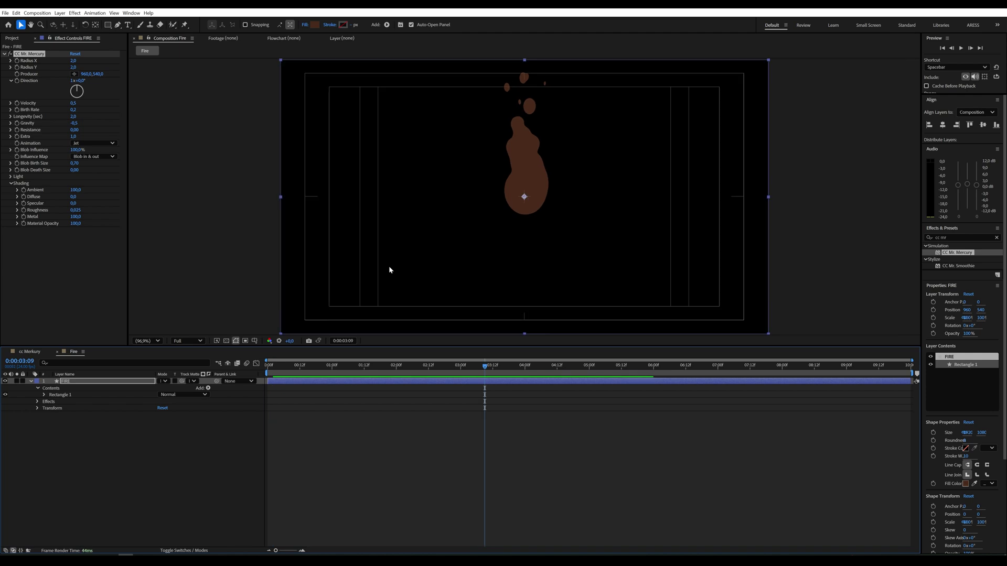
- Change the FIRE layer's fill colour to dark red
{"action": "left_click", "coordinate": [315, 27]}
{"action": "left_click_drag", "start_coordinate": [229, 260], "coordinate": [229, 243]}
{"action": "left_click_drag", "start_coordinate": [213, 314], "coordinate": [220, 303]}
{"action": "left_click", "coordinate": [288, 247]}
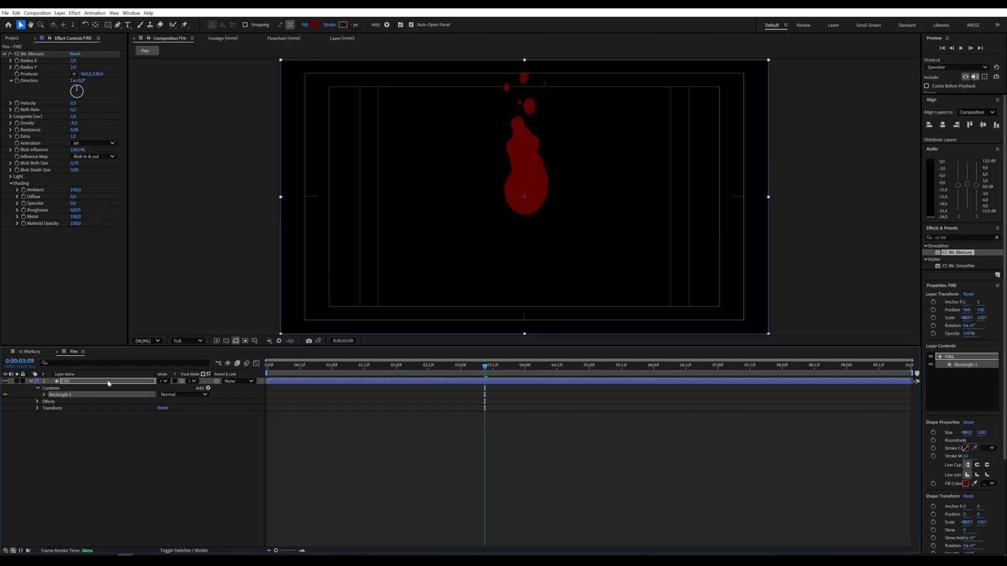
{"action": "left_click", "coordinate": [108, 382]}
- Duplicate FIRE and give the FIRE 2 copy an orange fill
{"action": "key", "text": "ctrl+shift+d"}
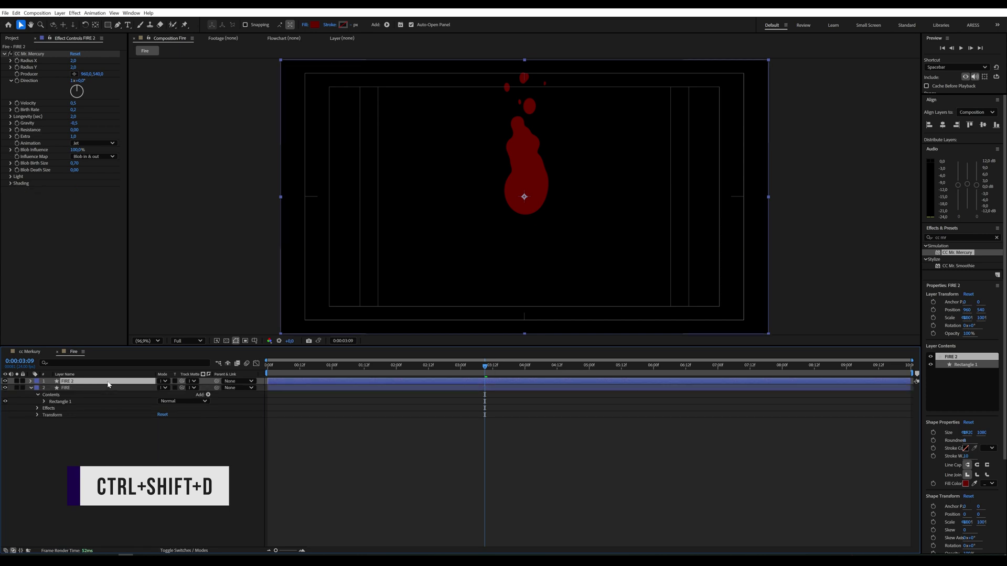
{"action": "left_click", "coordinate": [313, 25]}
{"action": "left_click_drag", "start_coordinate": [234, 341], "coordinate": [234, 334]}
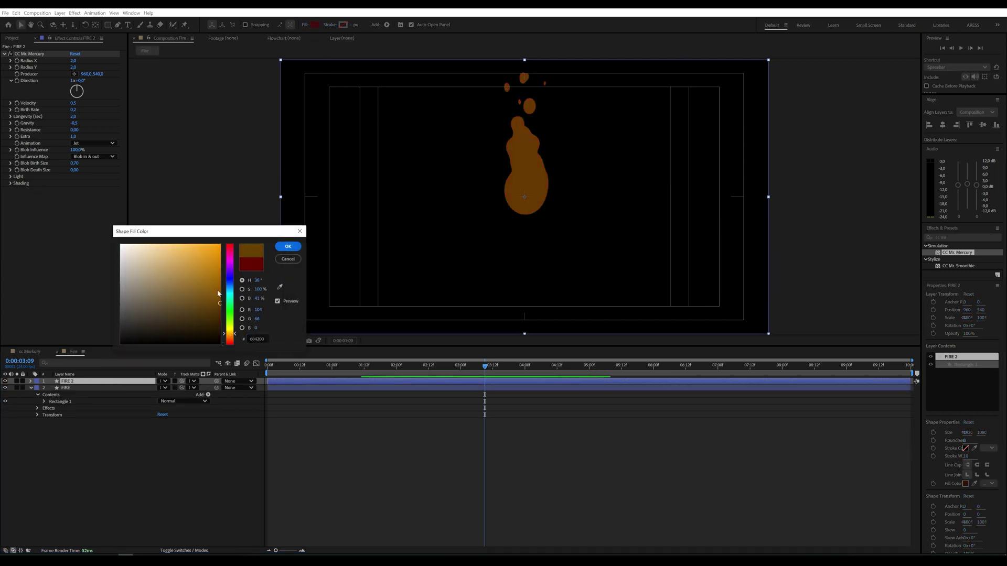
{"action": "left_click_drag", "start_coordinate": [220, 292], "coordinate": [221, 261]}
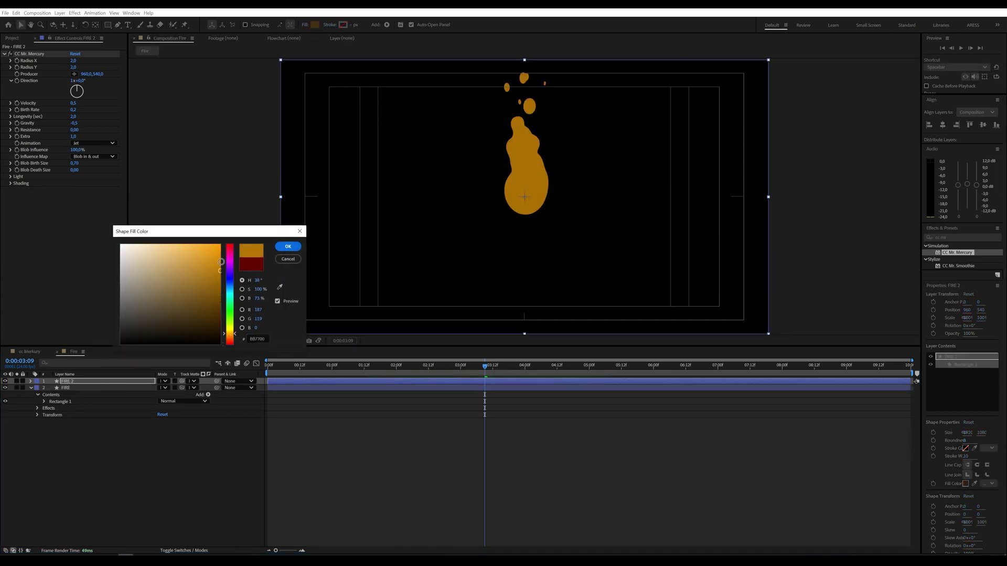
{"action": "left_click", "coordinate": [288, 247]}
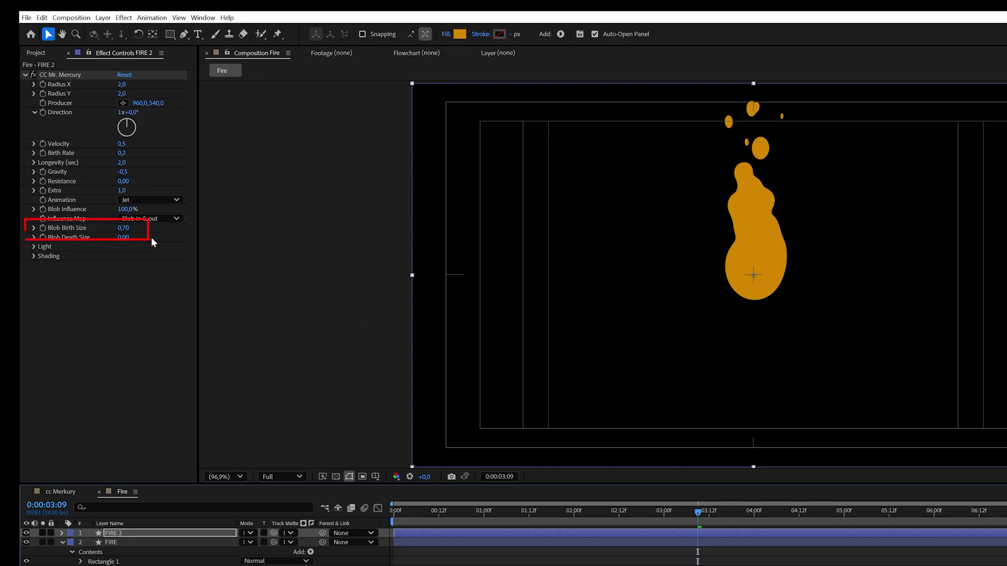
- Set FIRE 2's Blob Birth Size to 0.50 and duplicate it into FIRE 3
{"action": "left_click", "coordinate": [127, 229]}
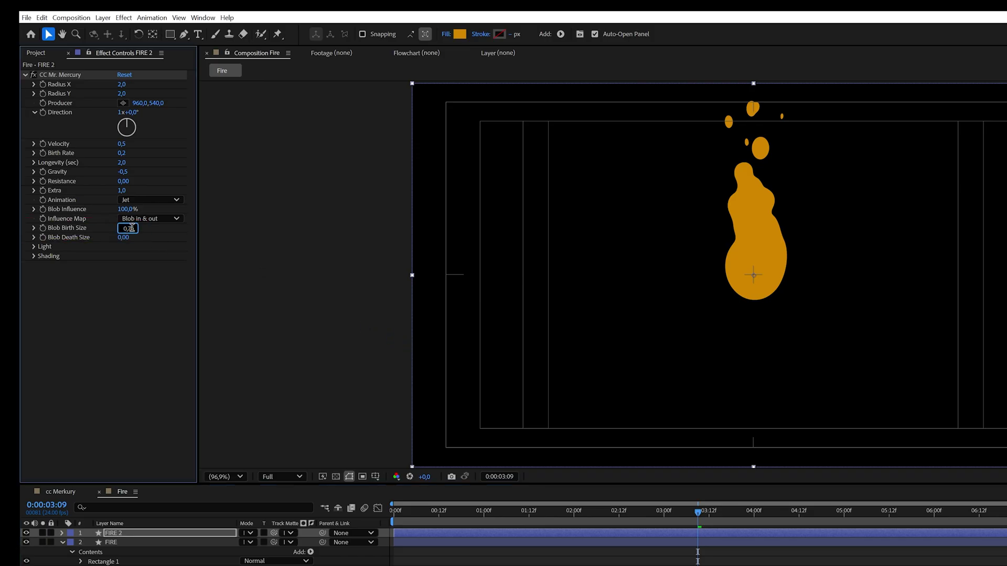
{"action": "key", "text": "Return"}
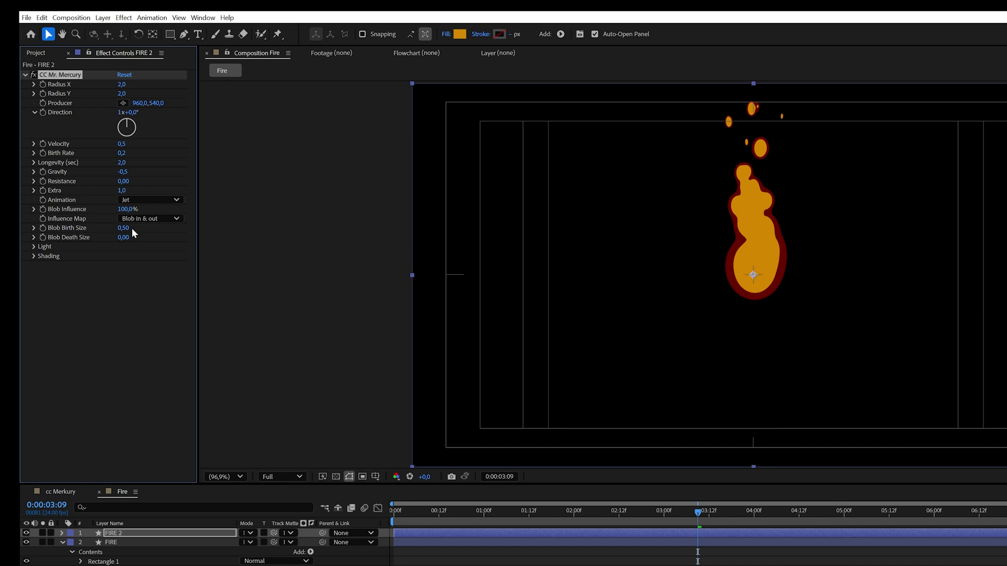
{"action": "key", "text": "ctrl+shift+d"}
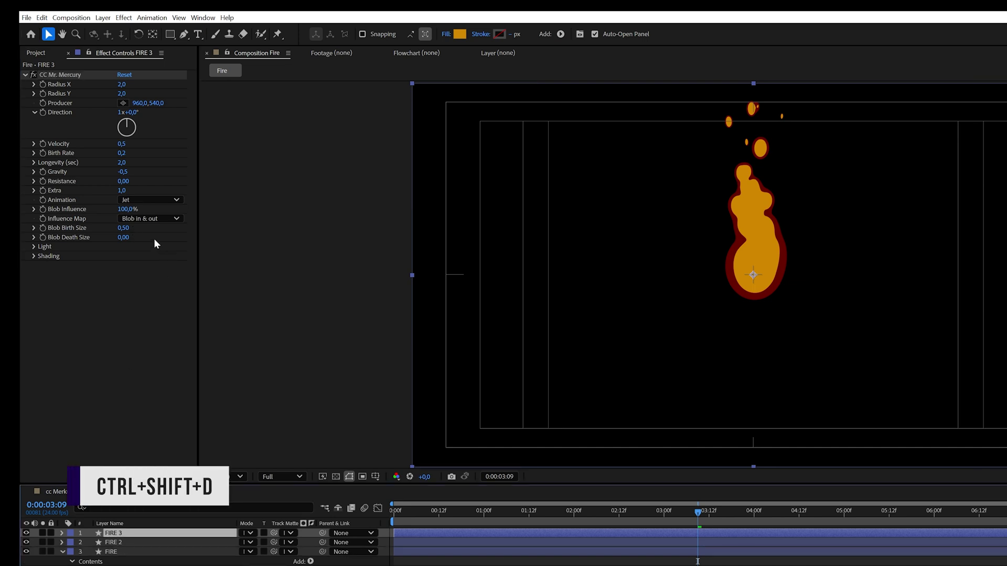
{"action": "left_click", "coordinate": [123, 228]}
- Set FIRE 3's Blob Birth Size to 0.30 and give it a pale yellow fill
{"action": "type", "text": "0,3"}
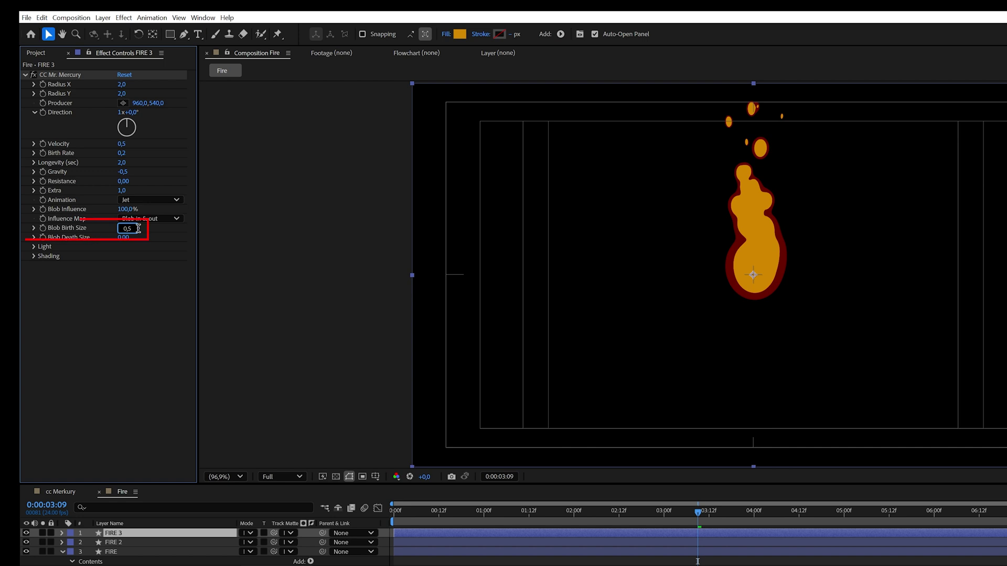
{"action": "key", "text": "Return"}
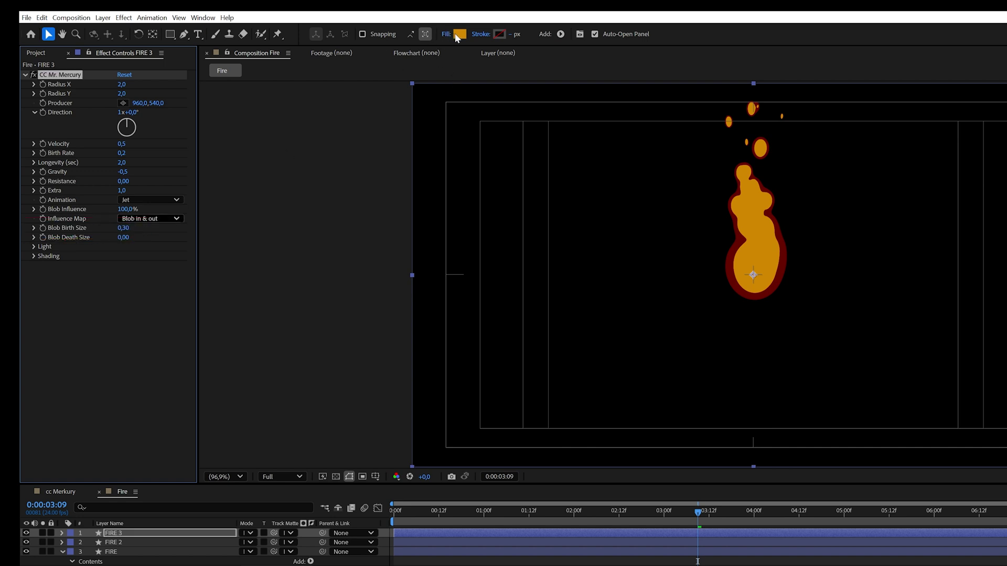
{"action": "left_click", "coordinate": [459, 34]}
{"action": "left_click_drag", "start_coordinate": [342, 467], "coordinate": [341, 458]}
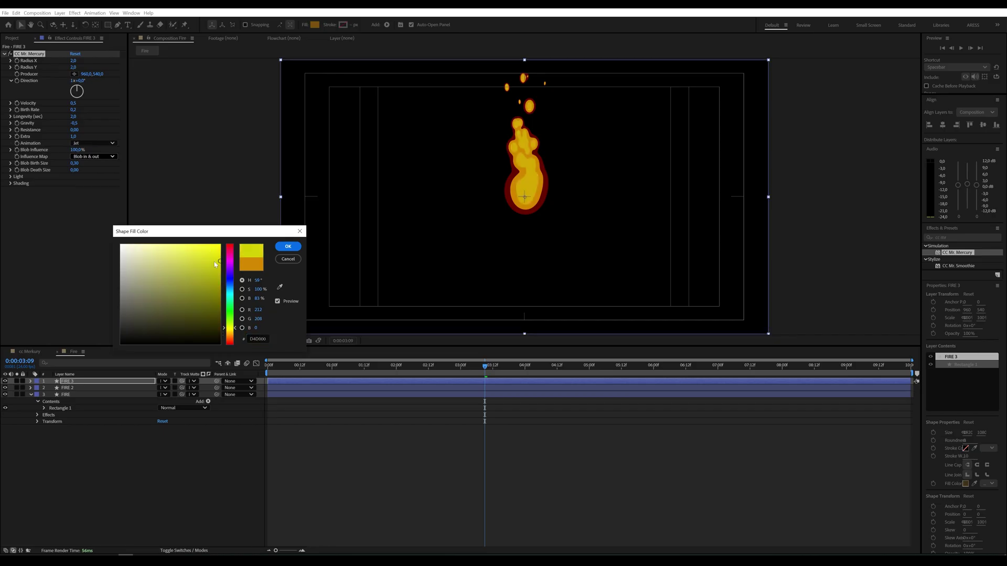
{"action": "left_click_drag", "start_coordinate": [313, 357], "coordinate": [286, 350]}
{"action": "left_click_drag", "start_coordinate": [194, 250], "coordinate": [187, 251]}
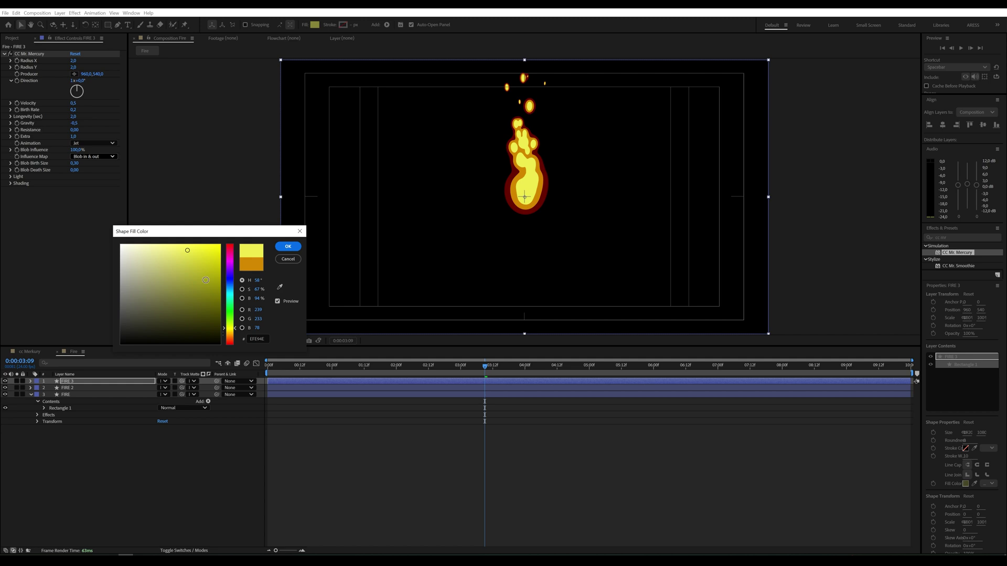
{"action": "left_click", "coordinate": [290, 247]}
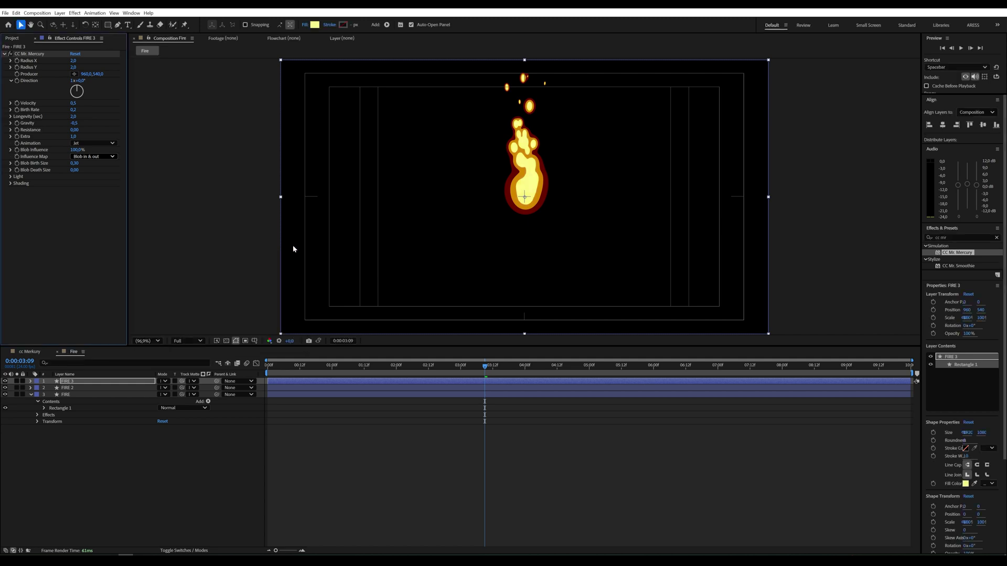
{"action": "left_click", "coordinate": [102, 393]}
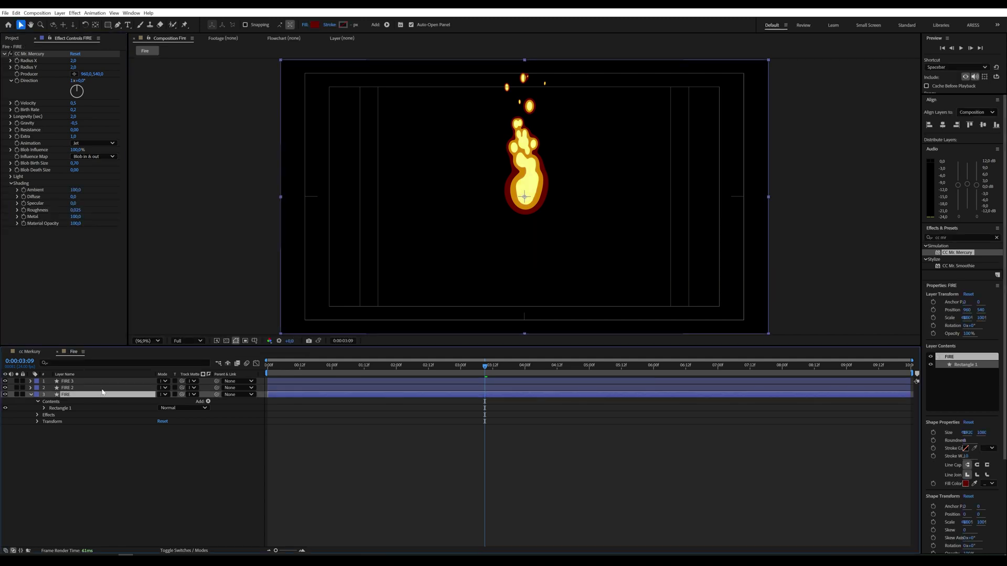
{"action": "left_click", "coordinate": [102, 389], "text": "ctrl"}
{"action": "left_click", "coordinate": [118, 383], "text": "ctrl"}
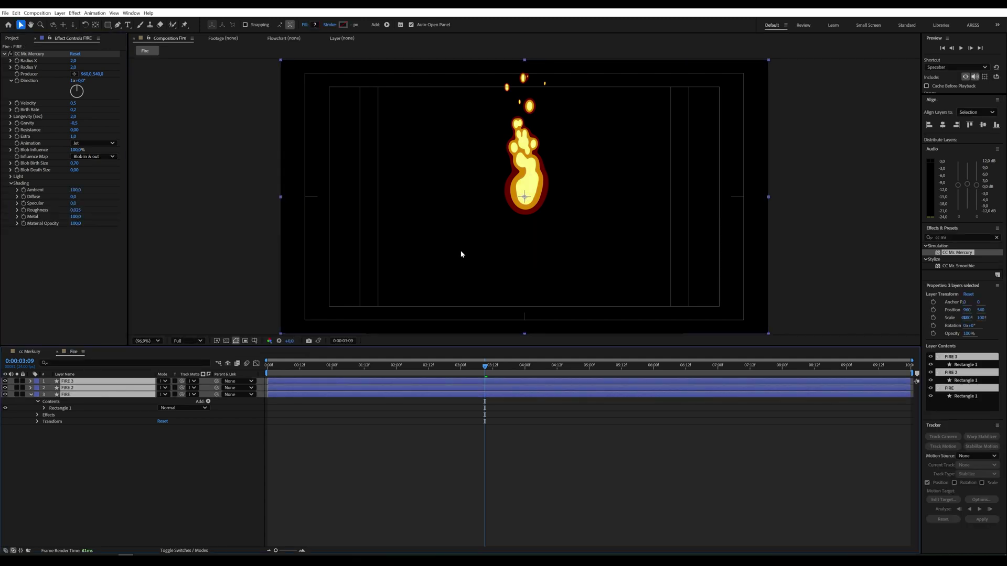
{"action": "left_click_drag", "start_coordinate": [537, 194], "coordinate": [533, 245]}
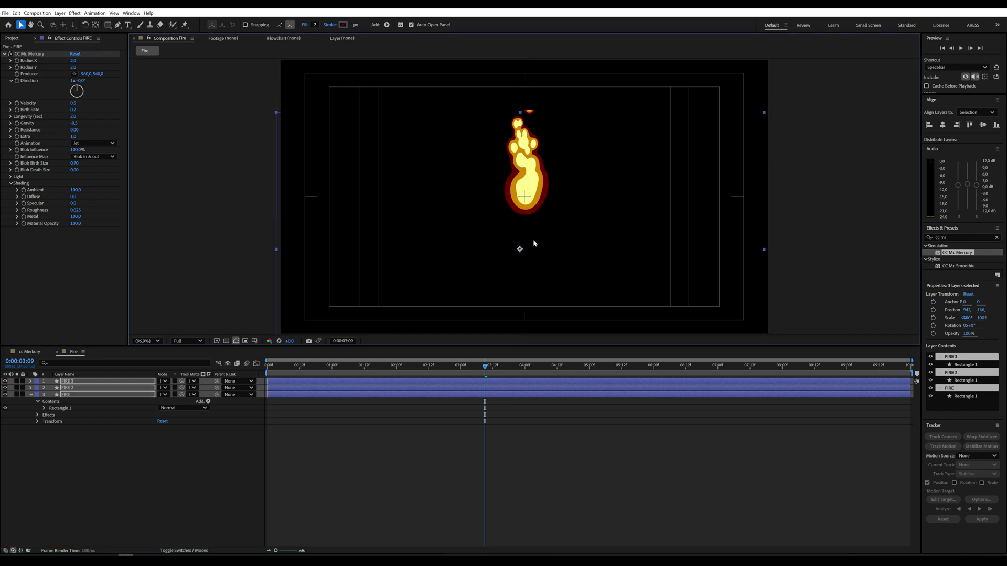
{"action": "key", "text": "ctrl+z"}
{"action": "left_click", "coordinate": [80, 412]}
{"action": "left_click", "coordinate": [104, 395]}
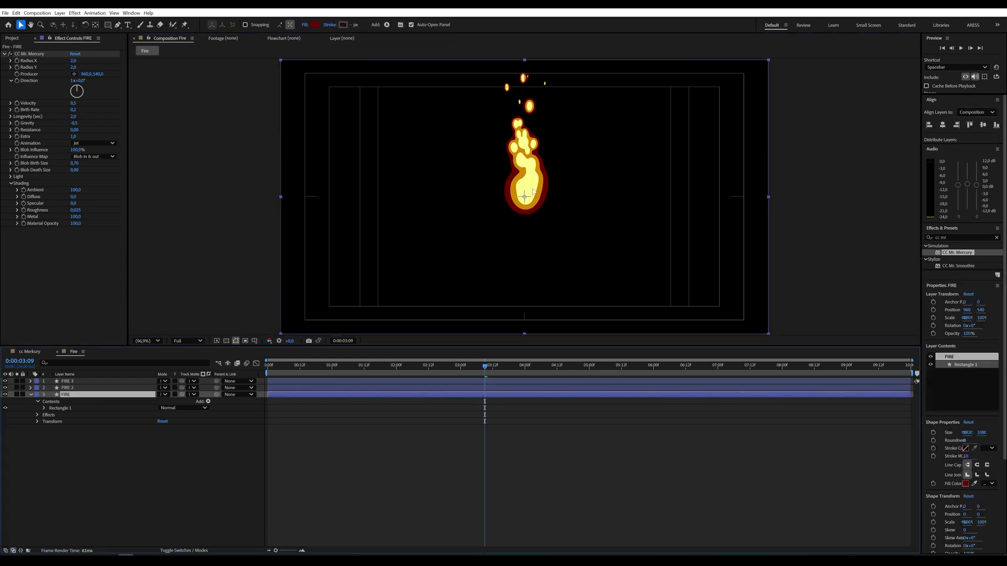
{"action": "left_click_drag", "start_coordinate": [533, 190], "coordinate": [532, 222]}
{"action": "key", "text": "ctrl+z"}
{"action": "left_click_drag", "start_coordinate": [98, 75], "coordinate": [147, 83]}
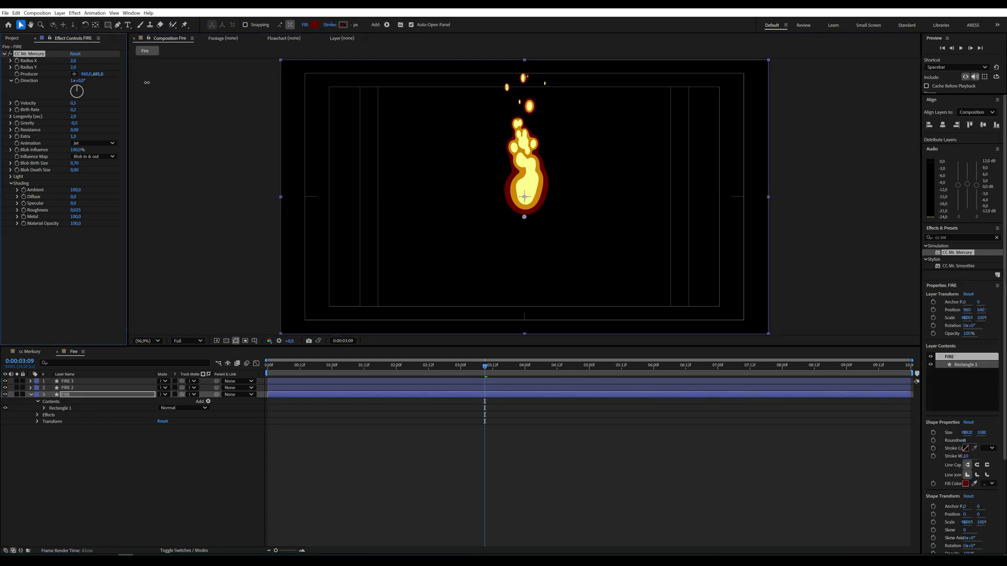
{"action": "key", "text": "ctrl+z"}
{"action": "left_click", "coordinate": [91, 394]}
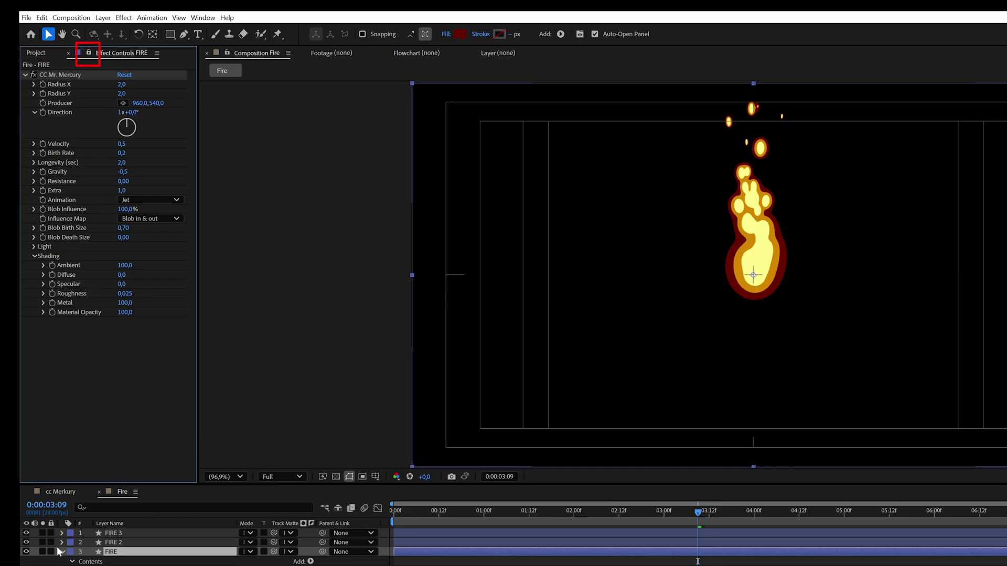
- Link FIRE 2's CC Mr. Mercury Producer to the FIRE layer's Producer
{"action": "left_click", "coordinate": [61, 543]}
{"action": "left_click", "coordinate": [71, 562]}
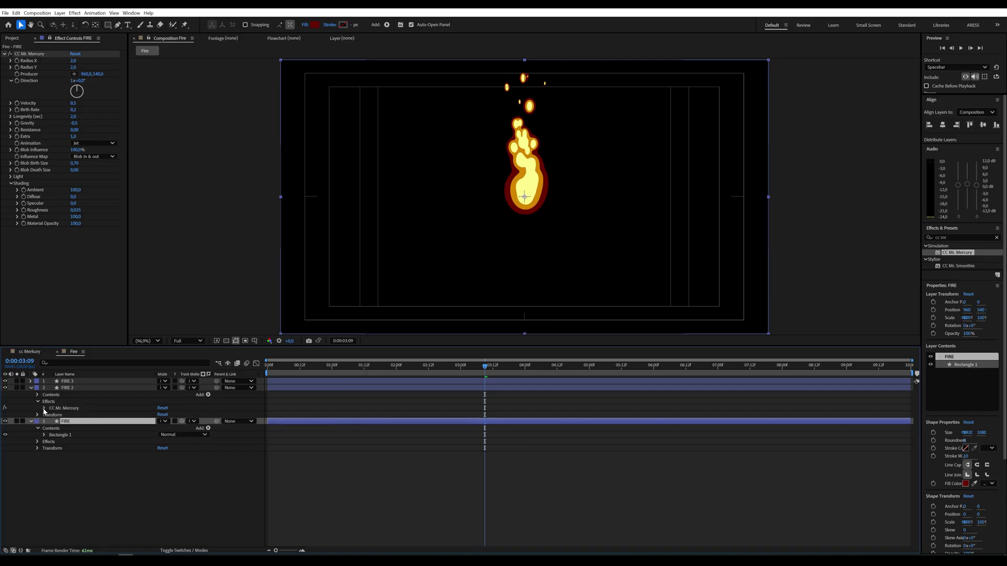
{"action": "left_click", "coordinate": [45, 409]}
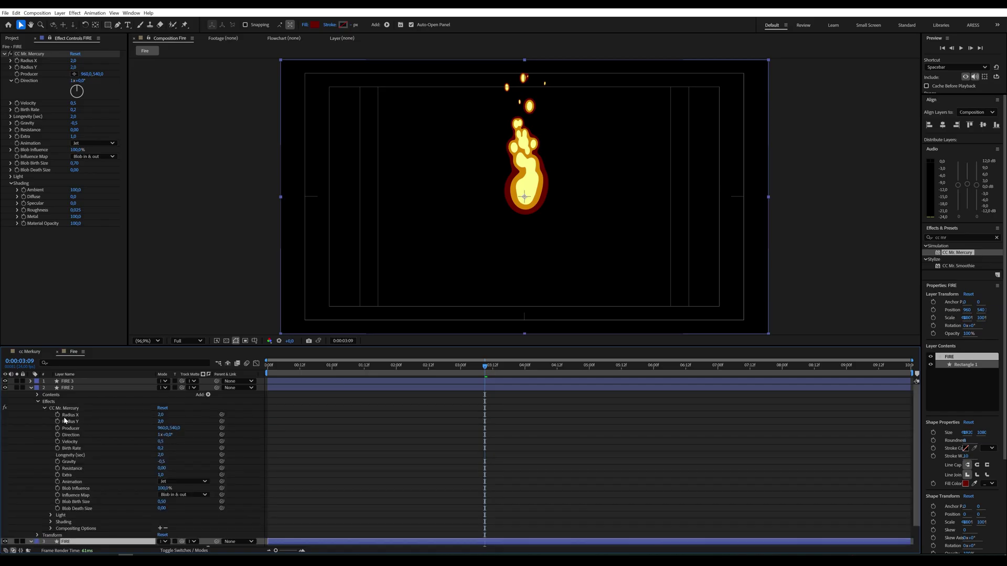
{"action": "left_click", "coordinate": [75, 448]}
{"action": "left_click_drag", "start_coordinate": [221, 428], "coordinate": [31, 74]}
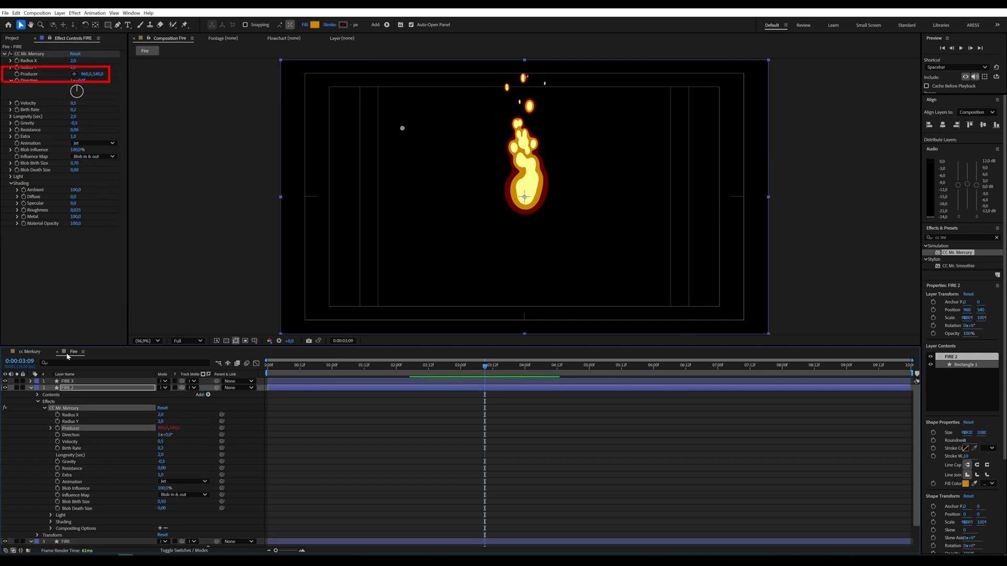
{"action": "left_click", "coordinate": [30, 388]}
- Link FIRE 3's Producer to FIRE's, then move the emitter down to 960,768
{"action": "left_click", "coordinate": [31, 381]}
{"action": "left_click", "coordinate": [38, 388]}
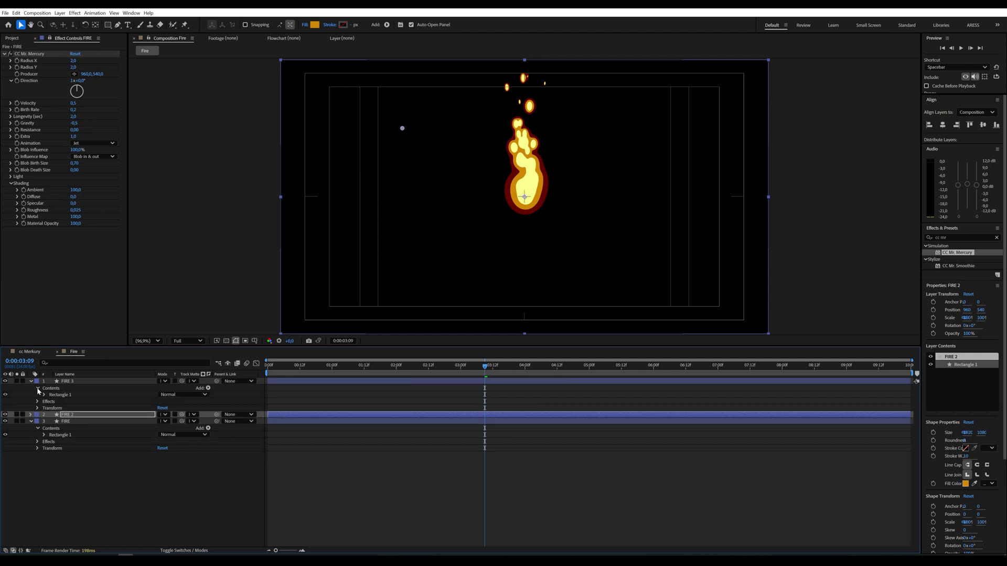
{"action": "left_click", "coordinate": [37, 389]}
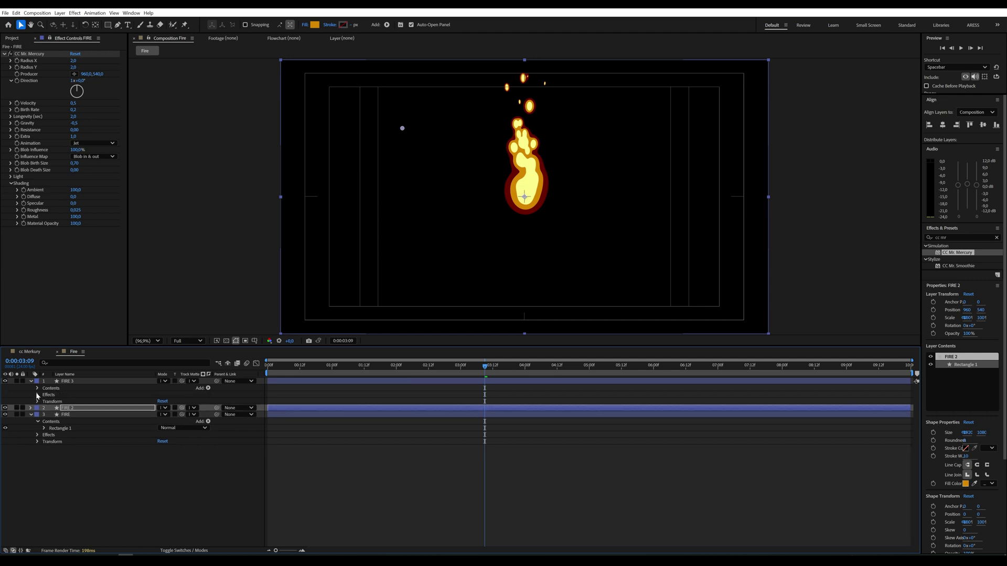
{"action": "left_click", "coordinate": [37, 395]}
{"action": "left_click", "coordinate": [44, 402]}
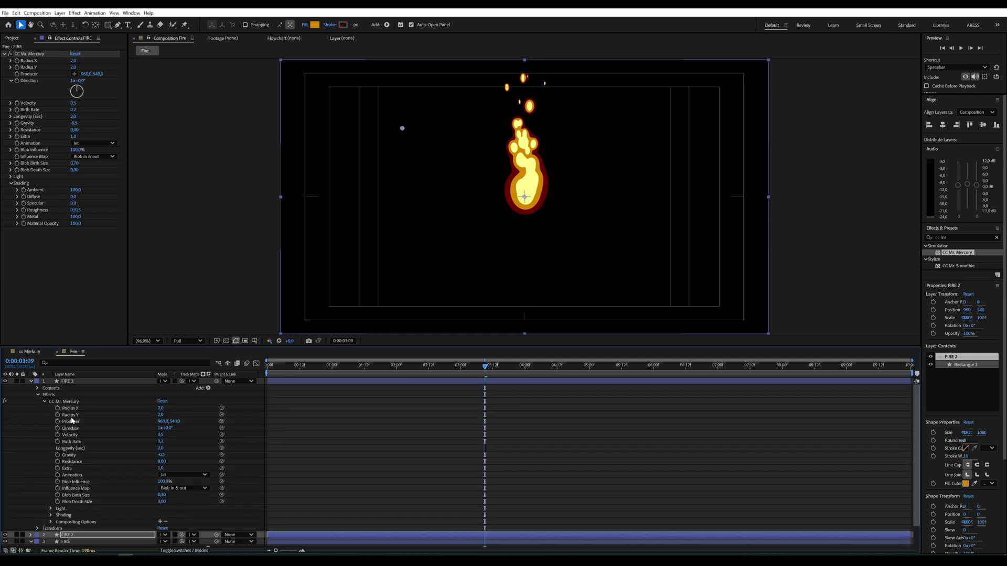
{"action": "left_click_drag", "start_coordinate": [223, 424], "coordinate": [37, 76]}
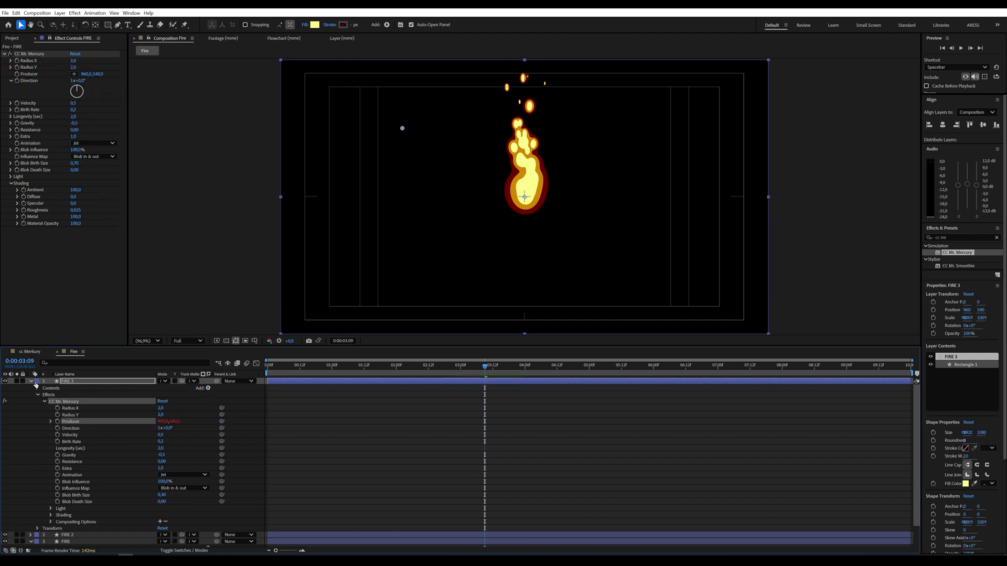
{"action": "left_click", "coordinate": [31, 382]}
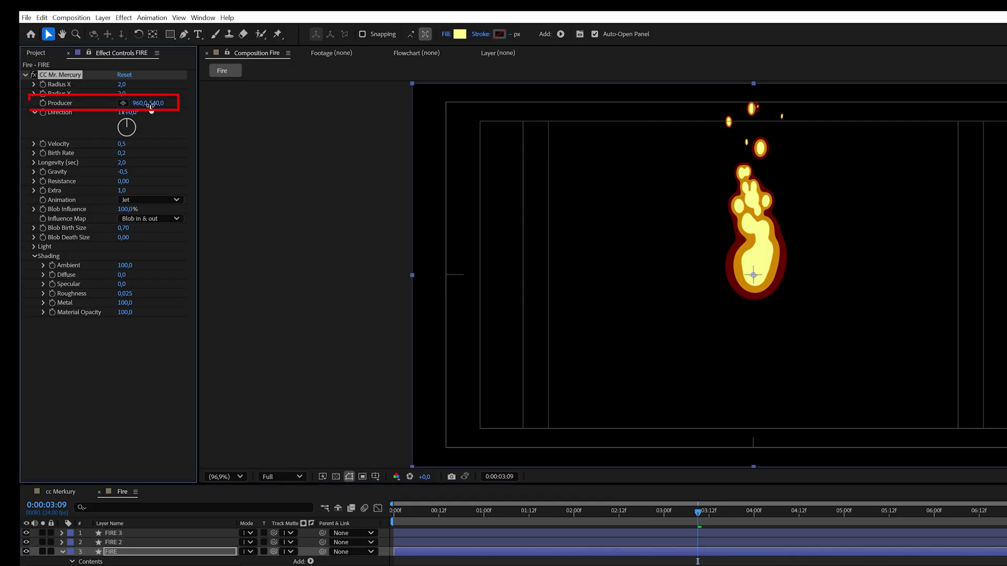
{"action": "left_click_drag", "start_coordinate": [96, 75], "coordinate": [161, 80]}
{"action": "left_click_drag", "start_coordinate": [244, 110], "coordinate": [271, 114]}
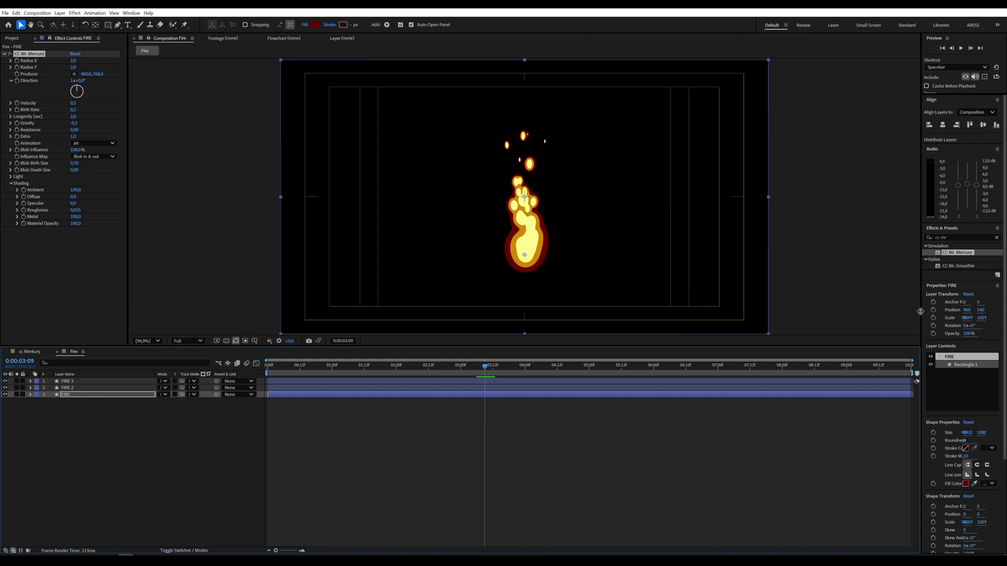
- Apply Deep Glow to FIRE with Radius 200 and Exposure 0.5
{"action": "left_click", "coordinate": [960, 237]}
{"action": "type", "text": "dee"}
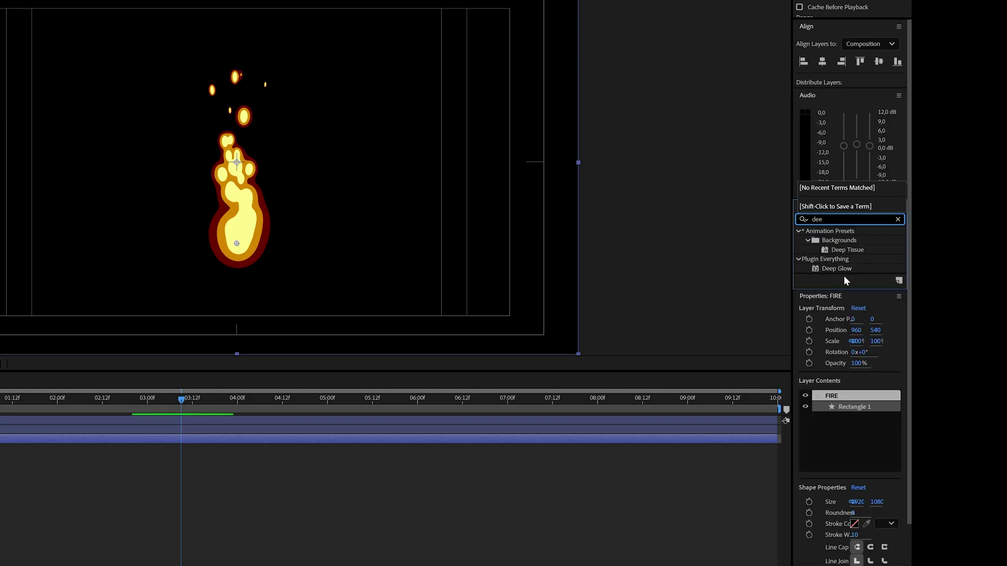
{"action": "left_click_drag", "start_coordinate": [838, 269], "coordinate": [139, 396]}
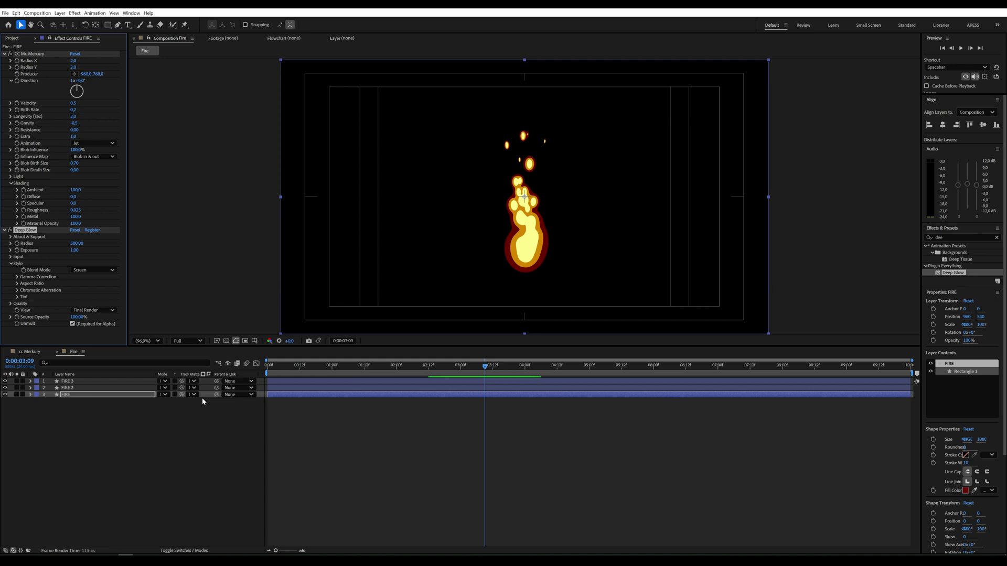
{"action": "left_click", "coordinate": [77, 244]}
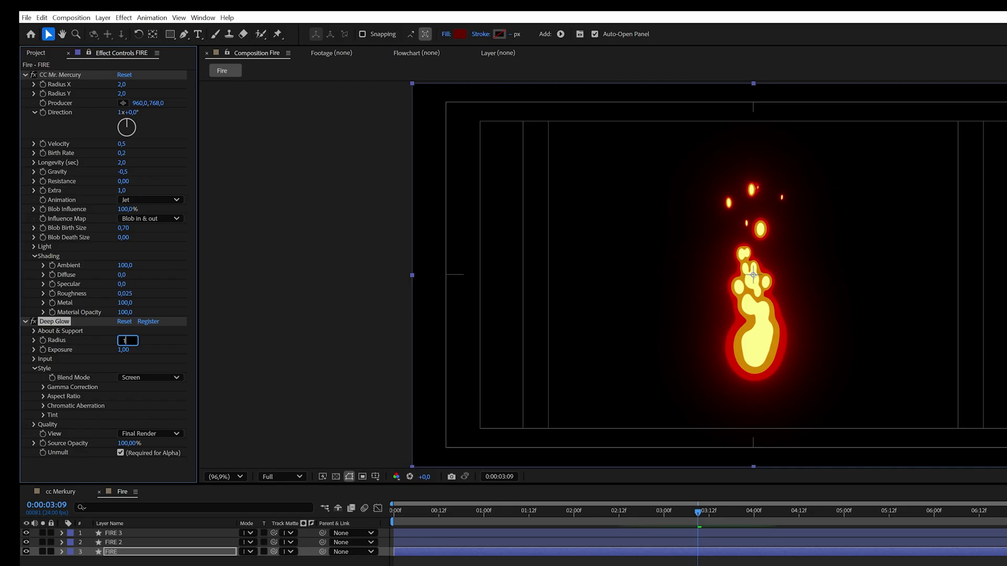
{"action": "key", "text": "Return"}
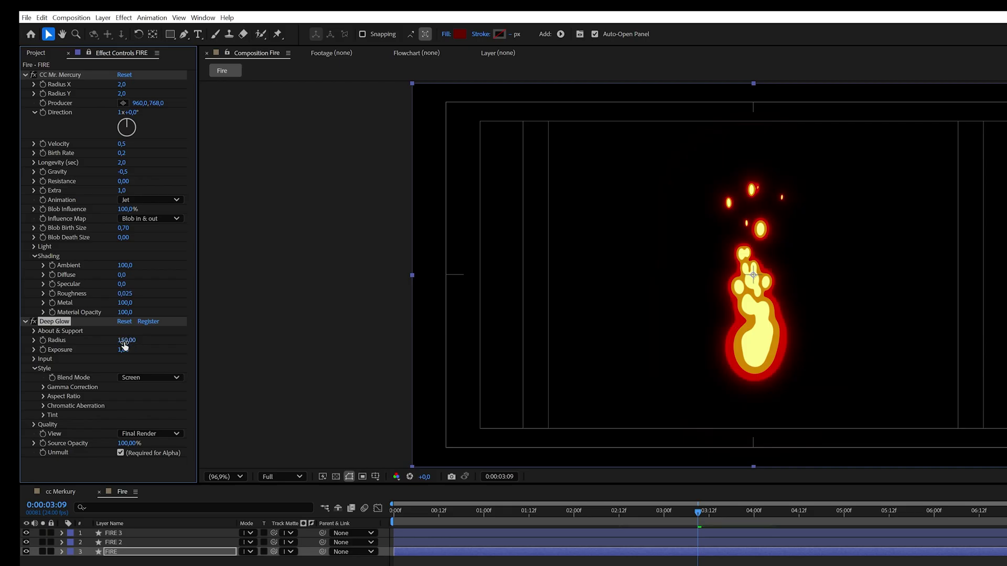
{"action": "left_click", "coordinate": [122, 350]}
{"action": "key", "text": "Return"}
{"action": "left_click", "coordinate": [124, 340]}
{"action": "type", "text": "200"}
{"action": "key", "text": "Return"}
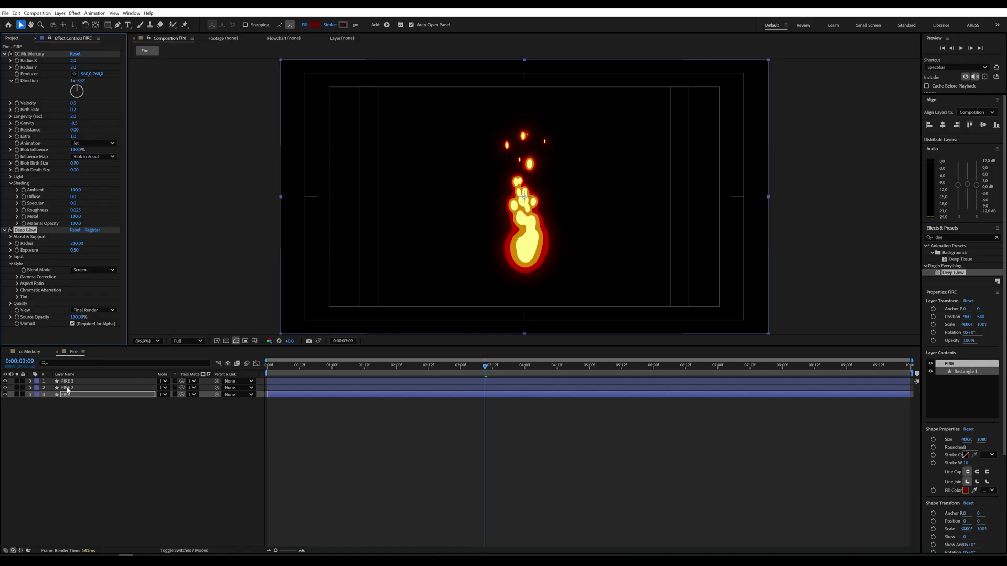
- Paste the Deep Glow onto FIRE 3 and lower its exposure
{"action": "left_click", "coordinate": [116, 535]}
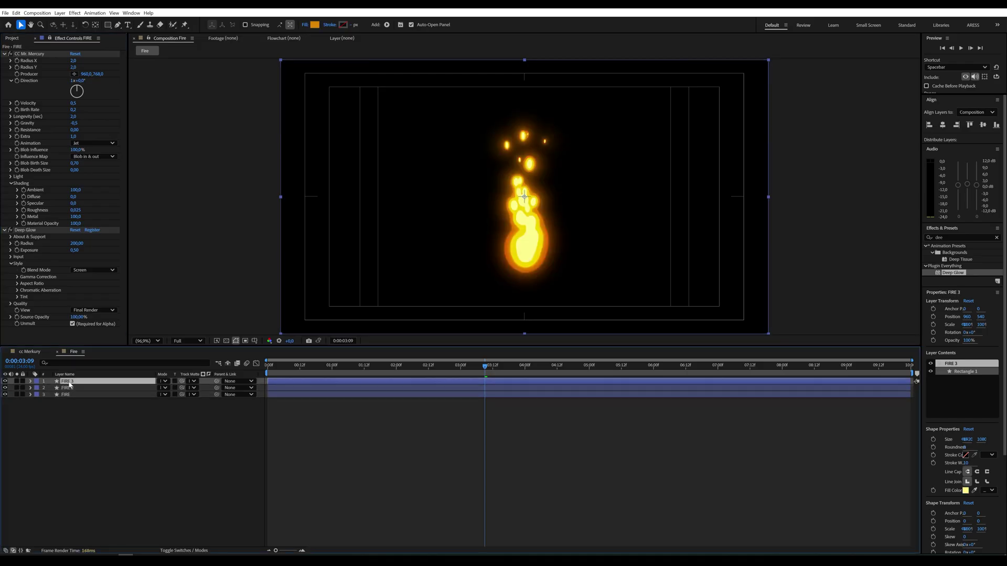
{"action": "key", "text": "ctrl+v"}
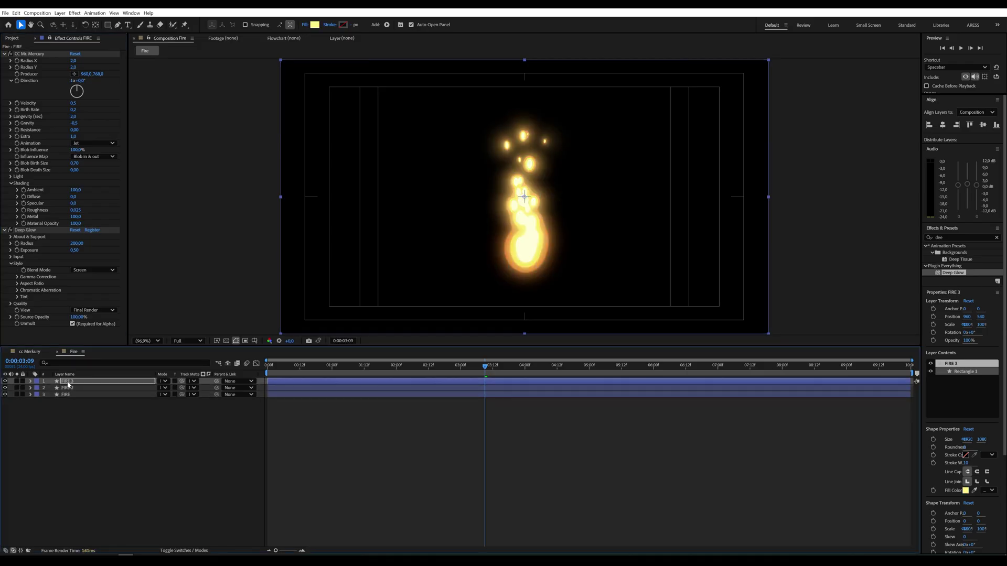
{"action": "left_click", "coordinate": [75, 250]}
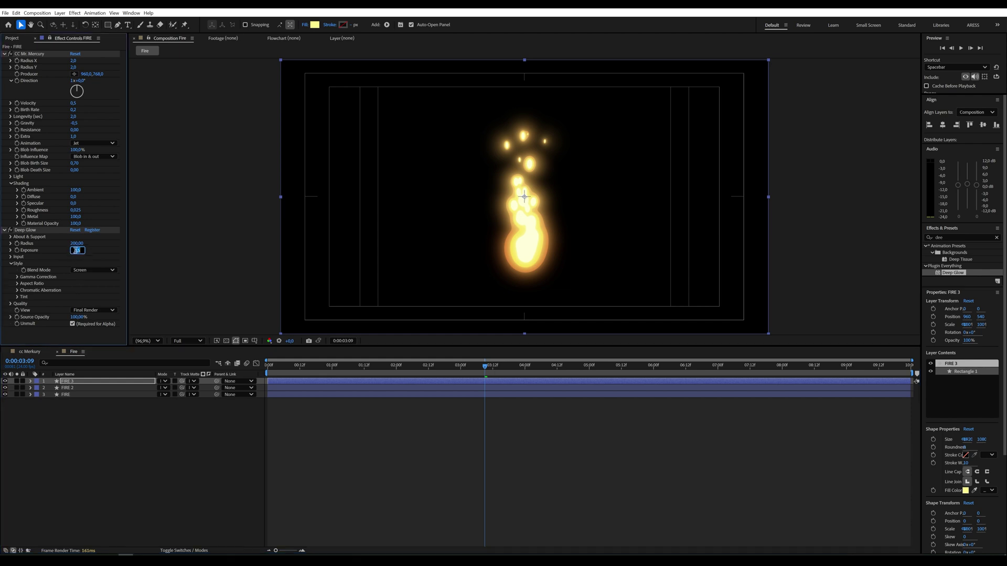
{"action": "key", "text": "Return"}
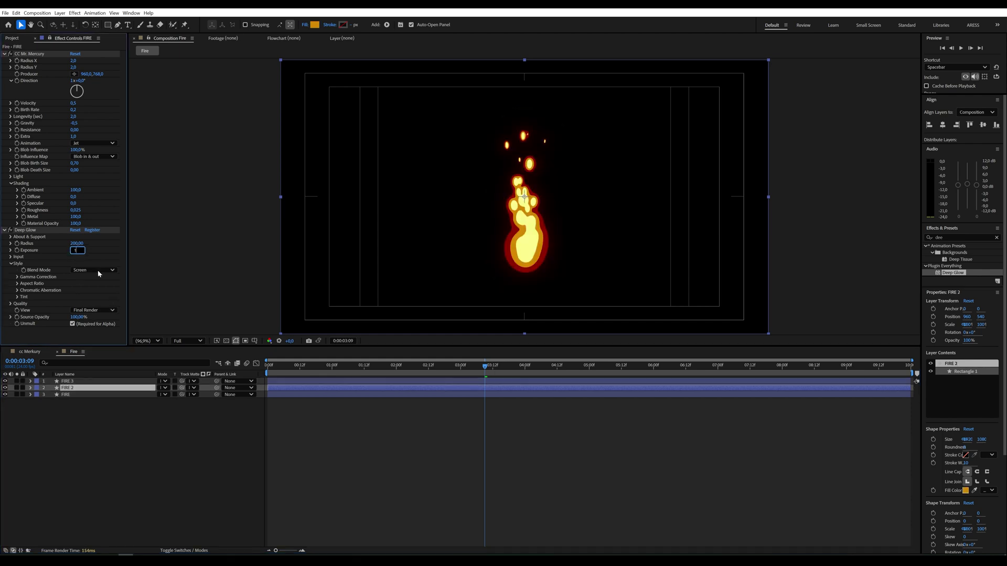
- Set FIRE 2's Deep Glow Exposure to 0.2
{"action": "left_click", "coordinate": [67, 387]}
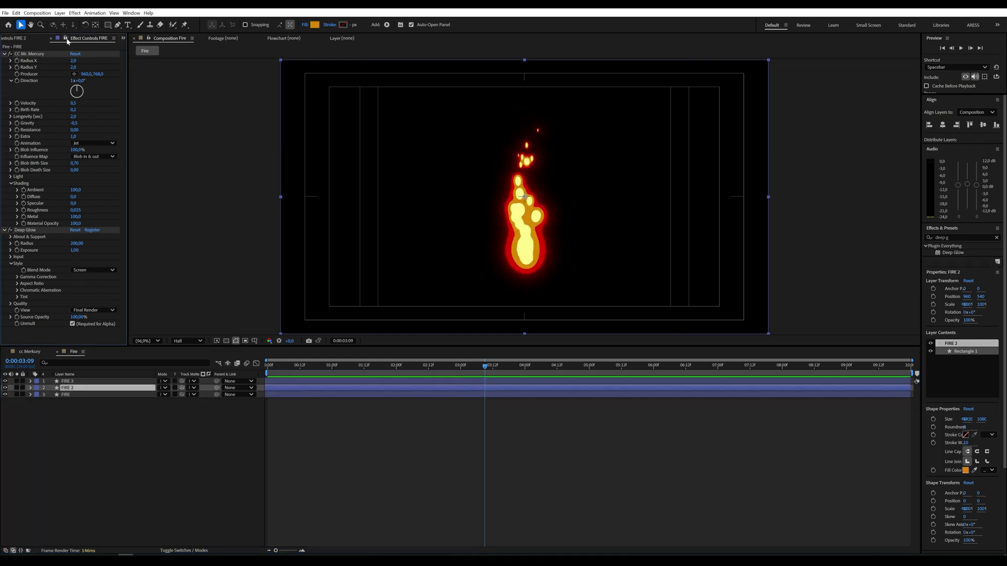
{"action": "left_click", "coordinate": [123, 38]}
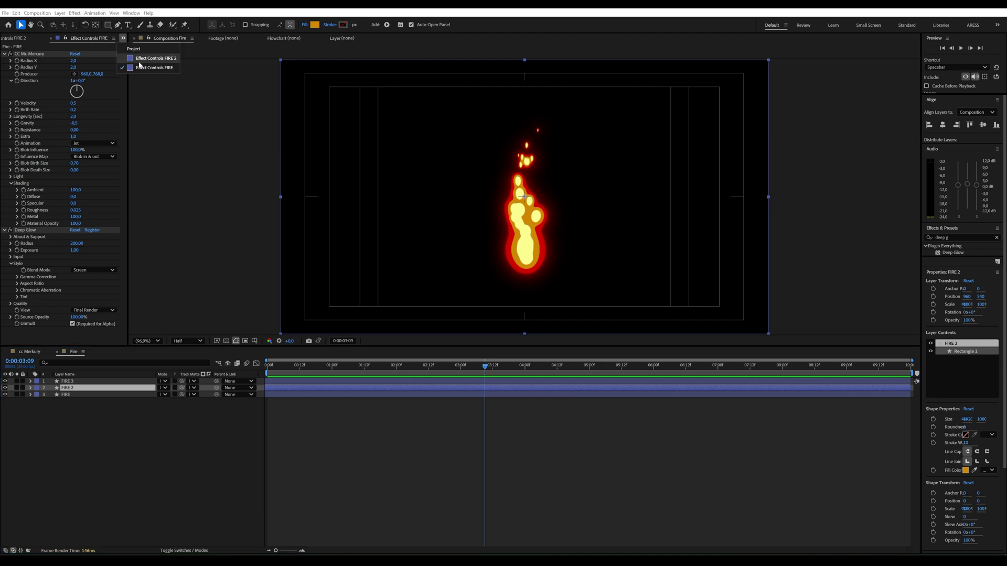
{"action": "left_click", "coordinate": [143, 66]}
{"action": "left_click", "coordinate": [74, 210]}
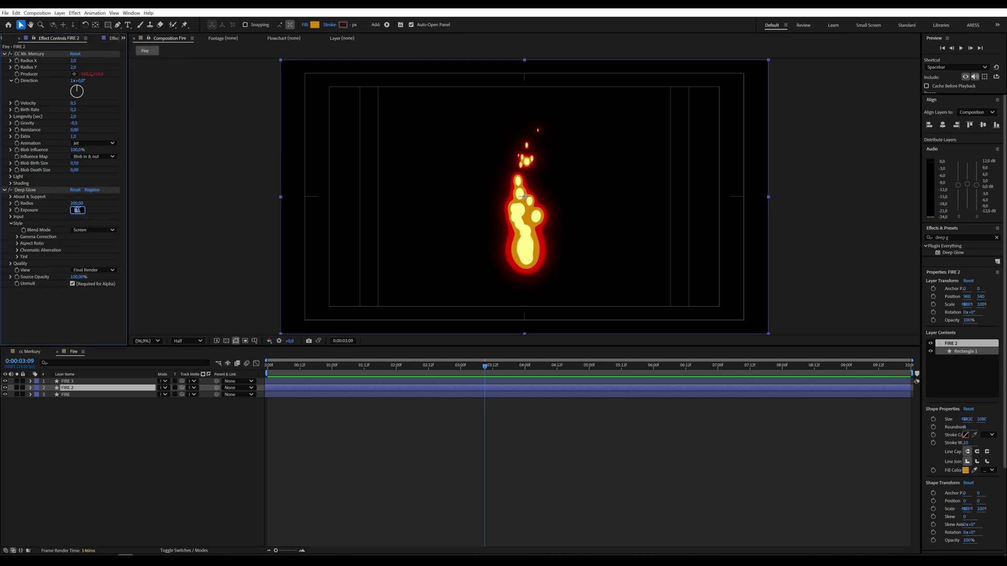
{"action": "type", "text": "0,2"}
{"action": "key", "text": "Return"}
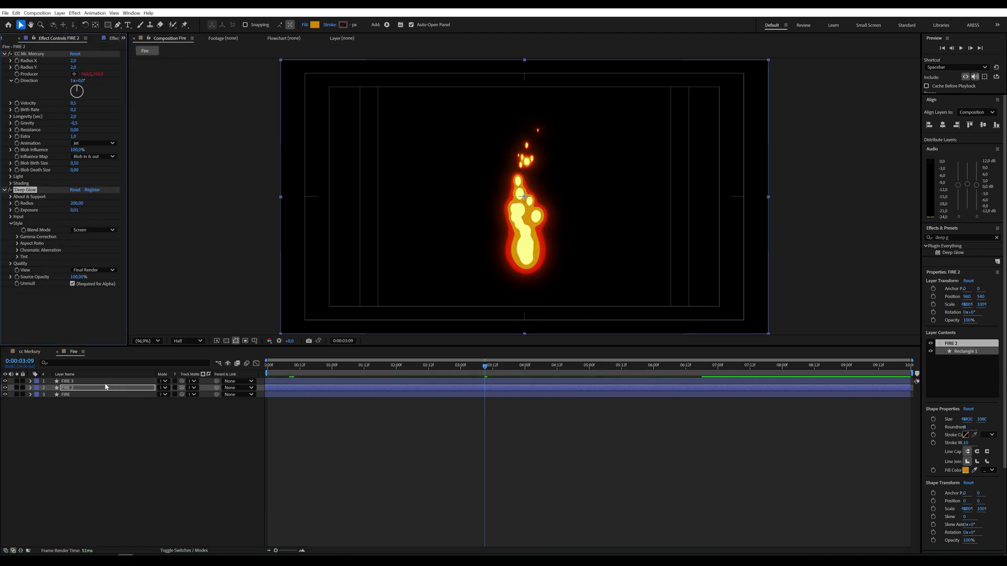
- Set FIRE 3's Deep Glow Exposure to 0
{"action": "left_click", "coordinate": [103, 381]}
{"action": "left_click", "coordinate": [76, 209]}
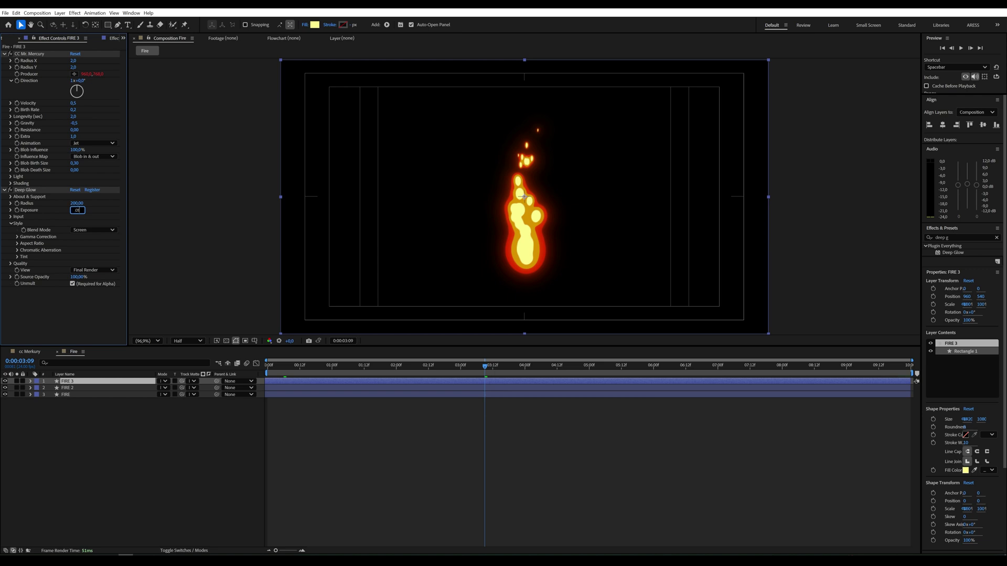
{"action": "type", "text": "0"}
{"action": "key", "text": "Return"}
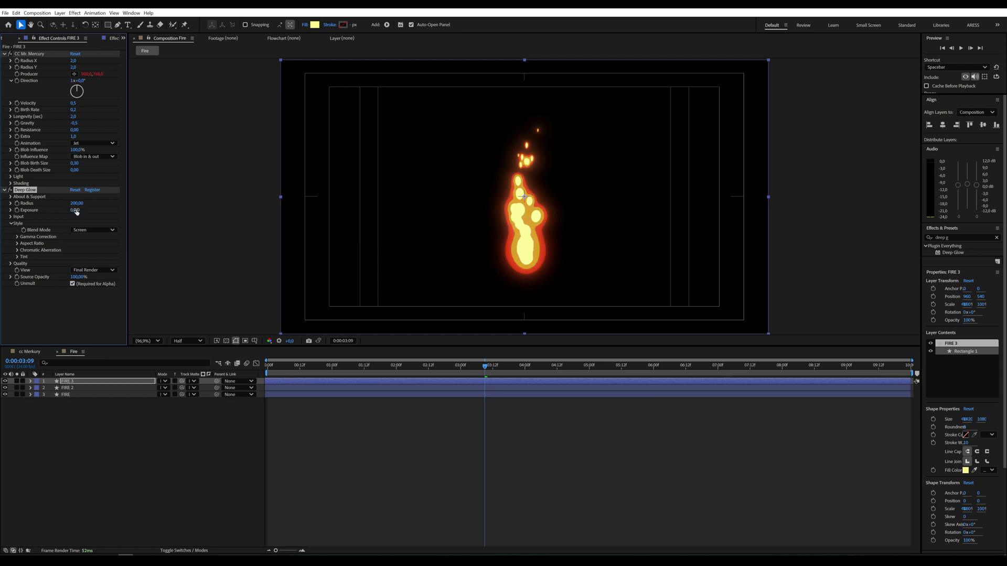
{"action": "left_click", "coordinate": [74, 395]}
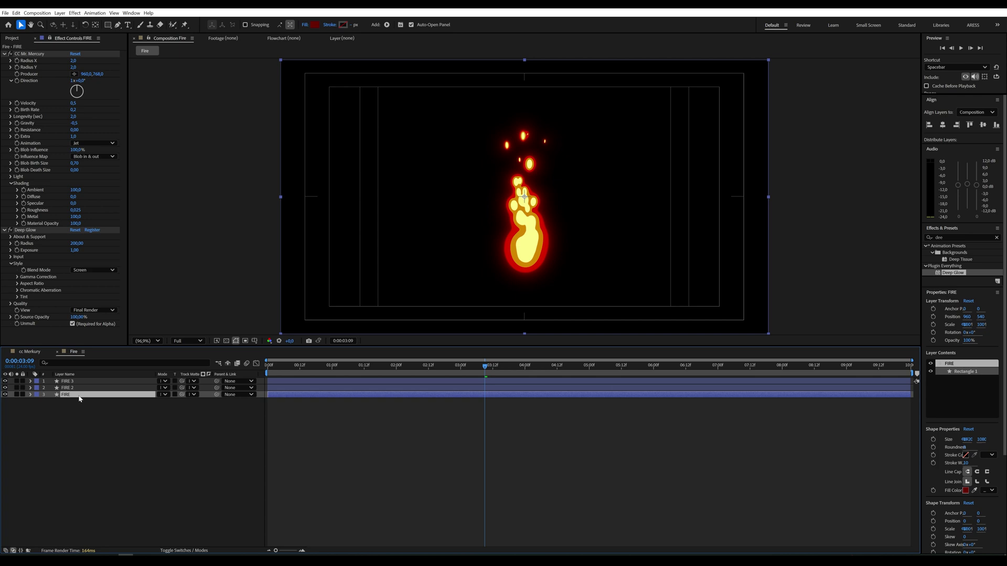
- Draw a closed log outline with the Pen tool, running left from the flame's base
{"action": "left_click", "coordinate": [203, 424]}
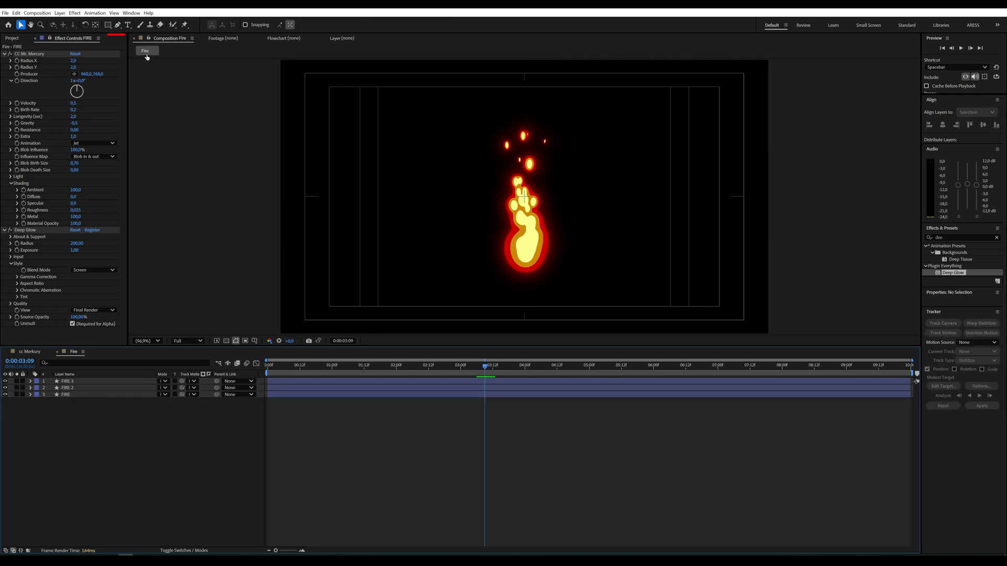
{"action": "left_click", "coordinate": [118, 25]}
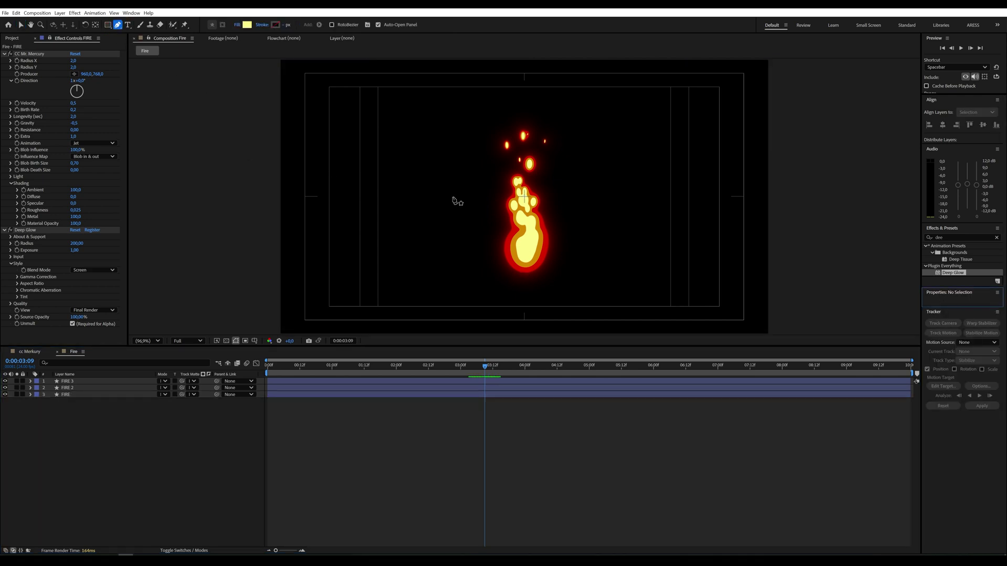
{"action": "left_click", "coordinate": [488, 250]}
{"action": "left_click_drag", "start_coordinate": [419, 261], "coordinate": [403, 264]}
{"action": "left_click_drag", "start_coordinate": [411, 283], "coordinate": [420, 284]}
{"action": "left_click_drag", "start_coordinate": [464, 278], "coordinate": [515, 250]}
{"action": "left_click", "coordinate": [491, 261]}
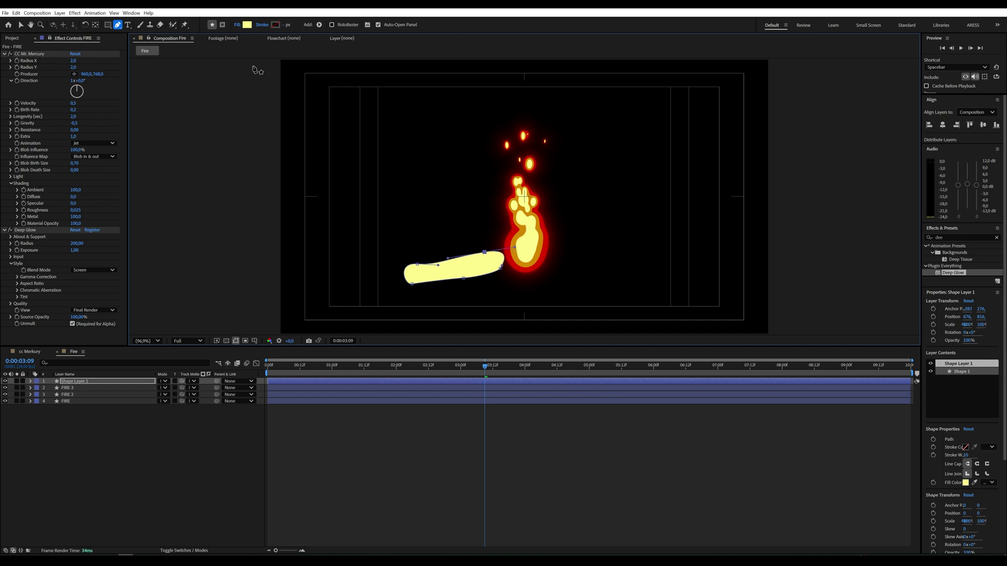
- Set the log shape's fill colour to dark brown
{"action": "left_click", "coordinate": [247, 25]}
{"action": "left_click_drag", "start_coordinate": [219, 262], "coordinate": [220, 318]}
{"action": "left_click_drag", "start_coordinate": [233, 332], "coordinate": [235, 336]}
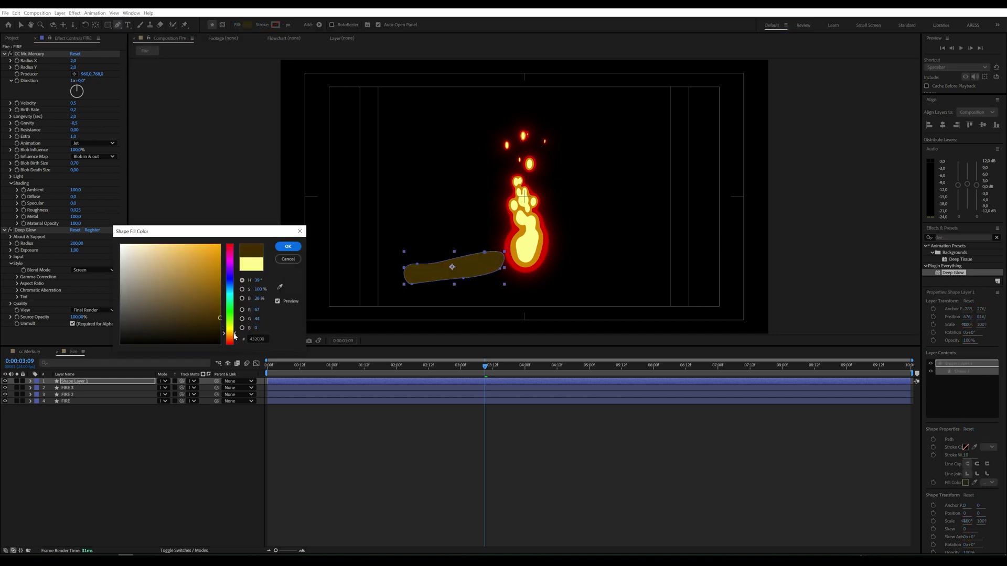
{"action": "left_click", "coordinate": [288, 247]}
- Rename the new shape layer to 'wood'
{"action": "key", "text": "Return"}
{"action": "type", "text": "w"}
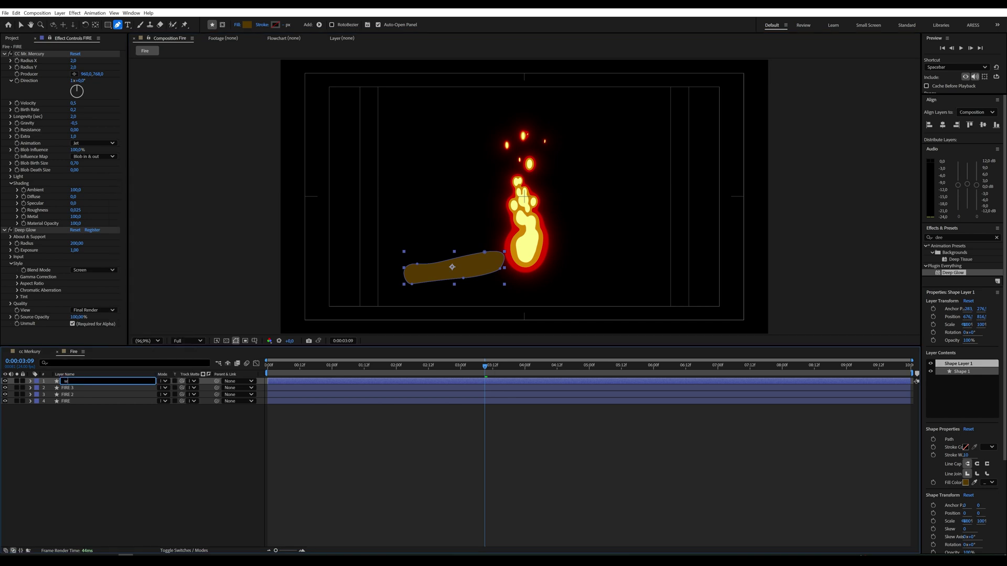
{"action": "type", "text": "ood"}
{"action": "key", "text": "Return"}
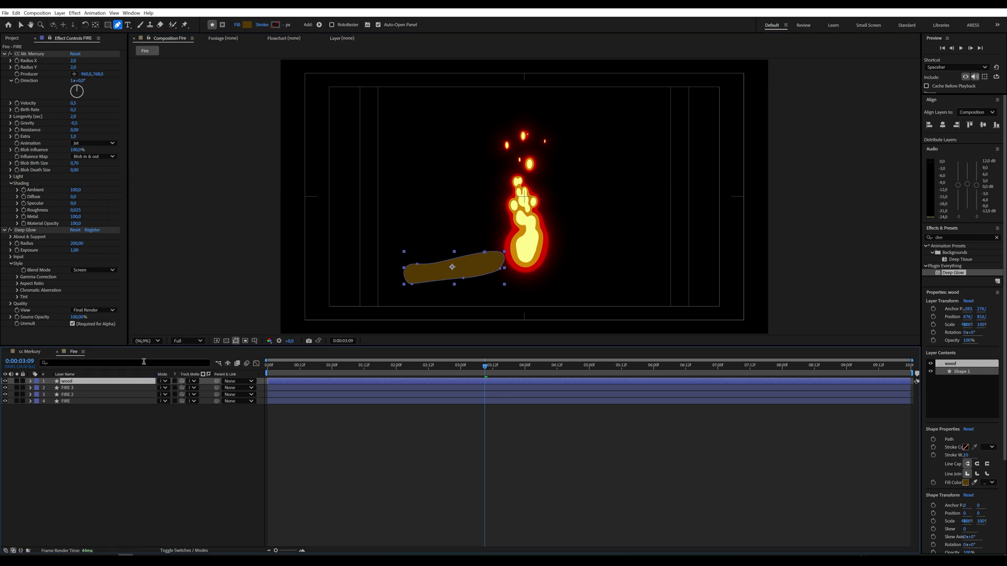
{"action": "left_click", "coordinate": [188, 427]}
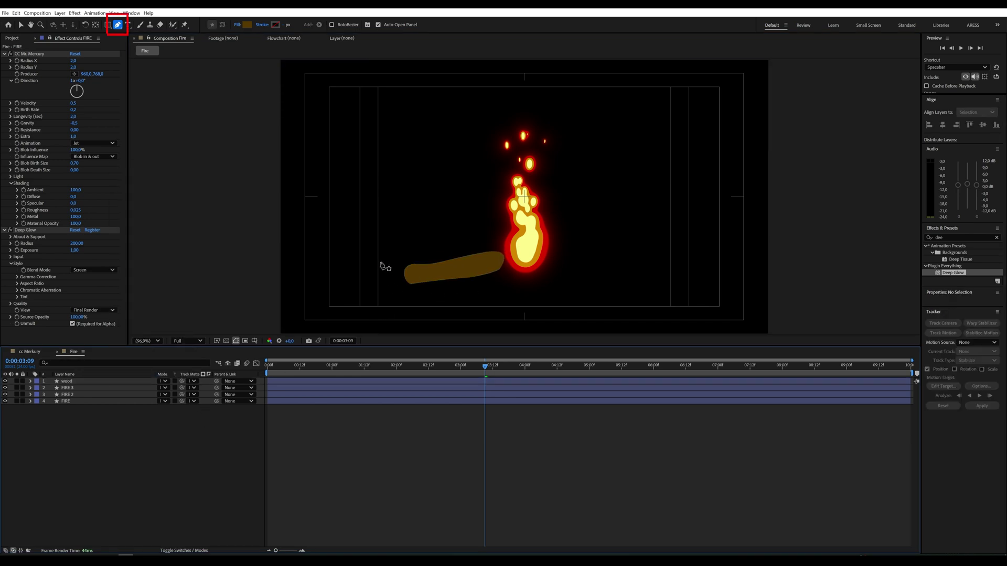
- Draw the curved wood-grain line path across the log with the Pen tool
{"action": "left_click", "coordinate": [118, 25]}
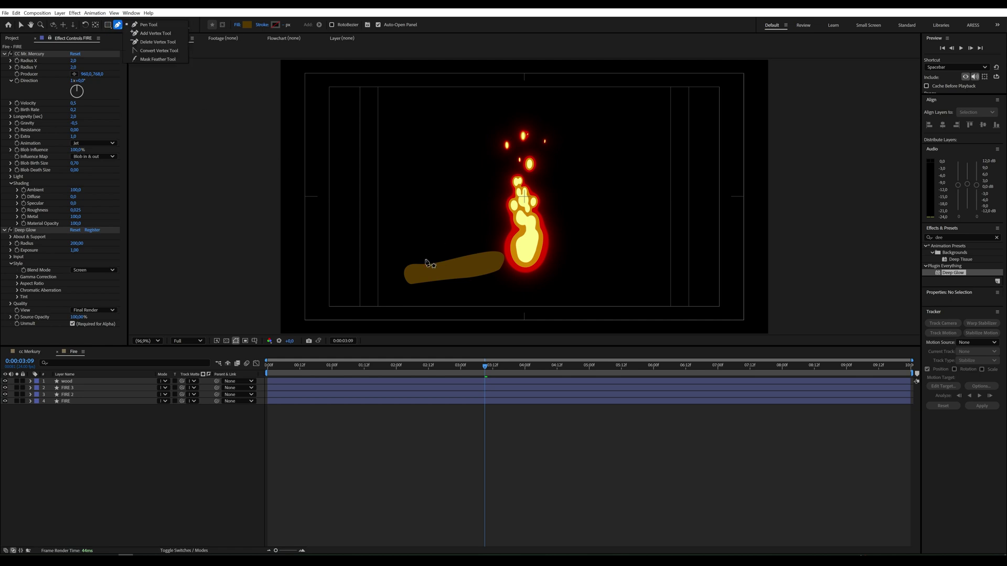
{"action": "left_click", "coordinate": [168, 450]}
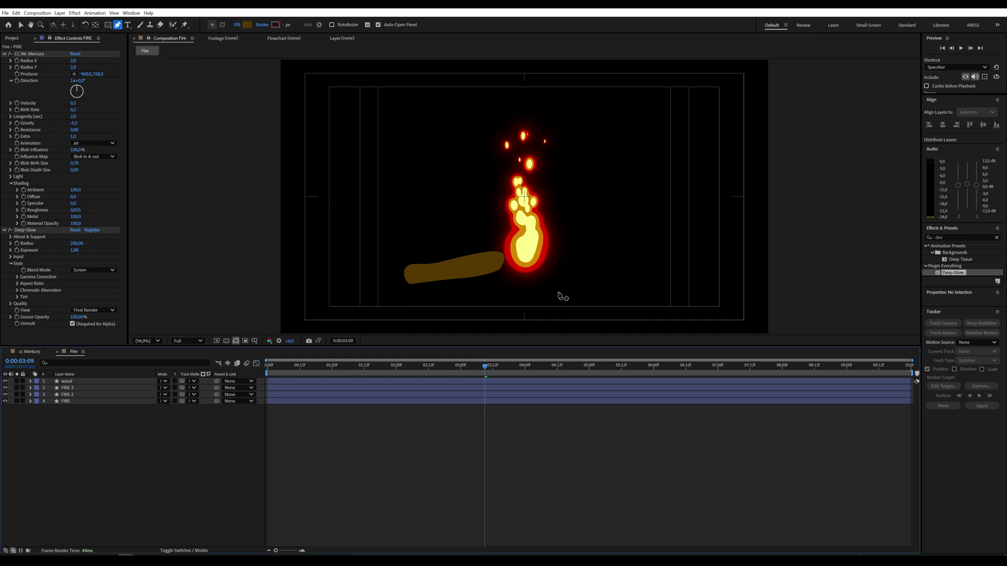
{"action": "left_click", "coordinate": [500, 240]}
{"action": "left_click", "coordinate": [398, 261]}
{"action": "left_click_drag", "start_coordinate": [398, 268], "coordinate": [406, 271]}
{"action": "left_click_drag", "start_coordinate": [461, 260], "coordinate": [506, 258]}
{"action": "mouse_move", "coordinate": [400, 275]}
{"action": "left_mouse_down"}
{"action": "mouse_move", "coordinate": [391, 270]}
{"action": "mouse_move", "coordinate": [425, 283]}
{"action": "left_mouse_up"}
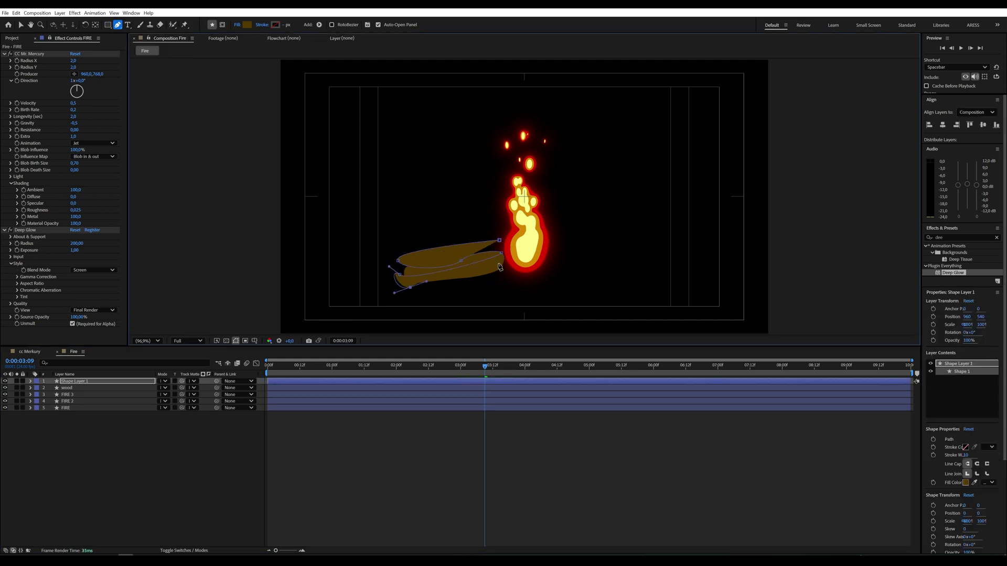
{"action": "left_click_drag", "start_coordinate": [498, 264], "coordinate": [497, 273]}
{"action": "left_click_drag", "start_coordinate": [461, 277], "coordinate": [478, 288]}
- Remove the grain shape's fill and give it a solid colour stroke
{"action": "left_click", "coordinate": [239, 26]}
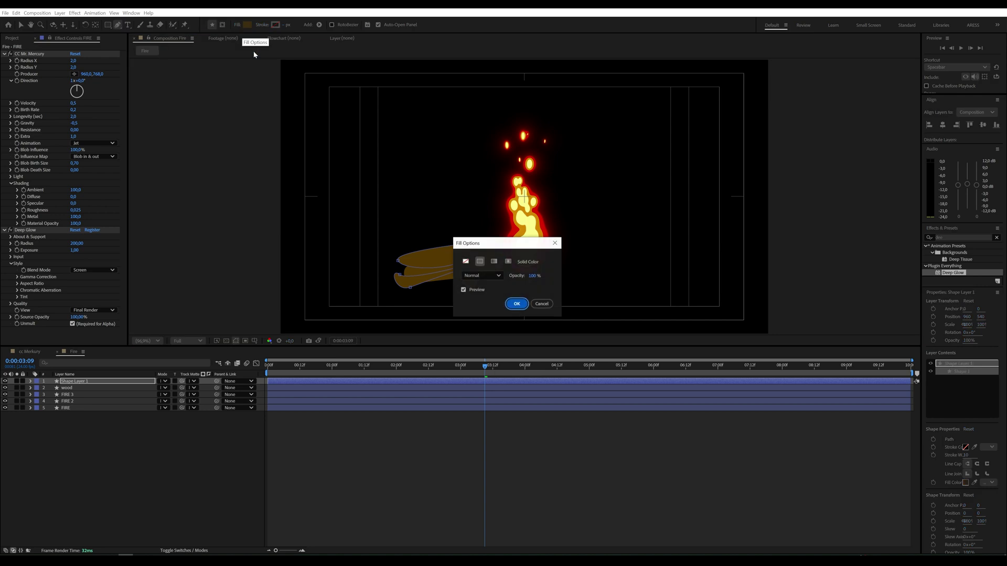
{"action": "left_click", "coordinate": [466, 260]}
{"action": "left_click", "coordinate": [515, 302]}
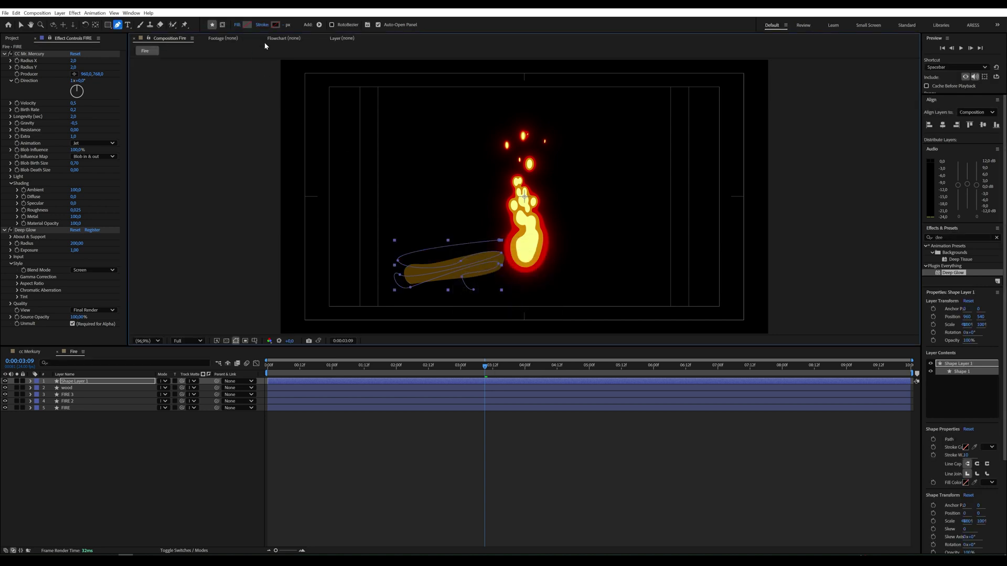
{"action": "left_click", "coordinate": [262, 25]}
{"action": "left_click", "coordinate": [479, 261]}
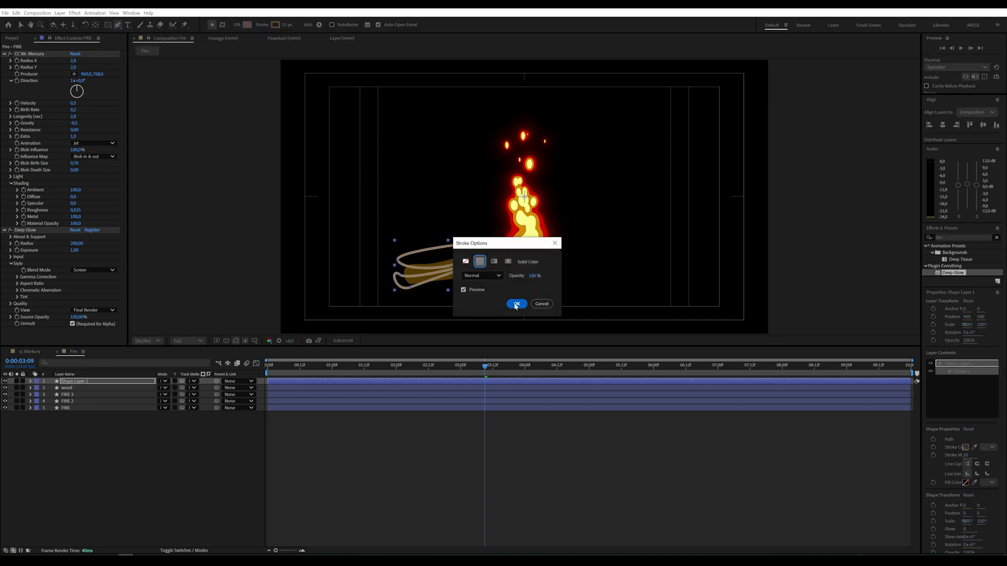
{"action": "left_click", "coordinate": [517, 304]}
- Make the grain stroke dark brown and 4 px wide
{"action": "left_click", "coordinate": [275, 24]}
{"action": "left_click", "coordinate": [280, 287]}
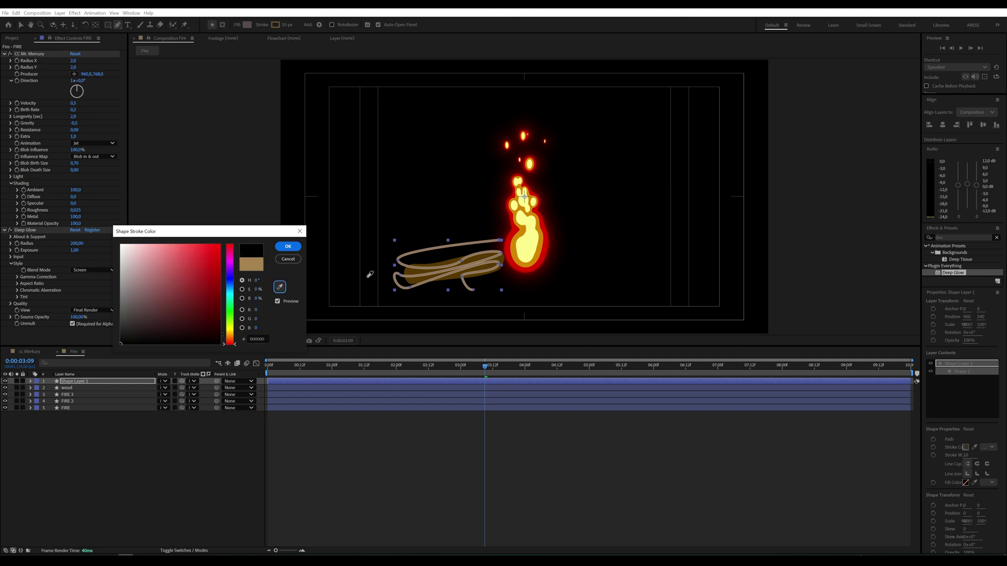
{"action": "left_click", "coordinate": [288, 259]}
{"action": "left_click", "coordinate": [287, 25]}
{"action": "type", "text": "4"}
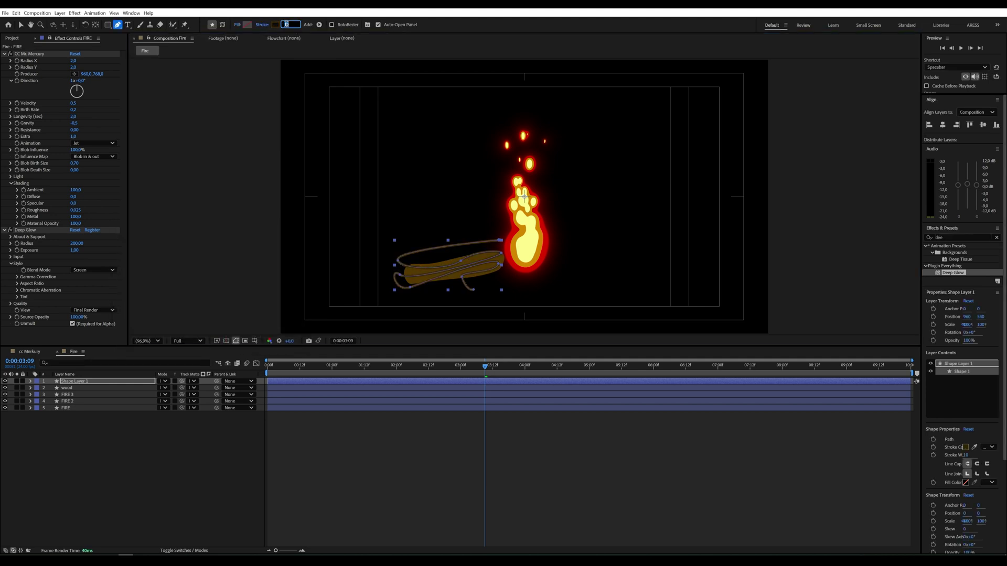
{"action": "key", "text": "Return"}
- Set Shape Layer 1's track matte to the wood layer and turn wood's visibility back on
{"action": "left_click", "coordinate": [200, 479]}
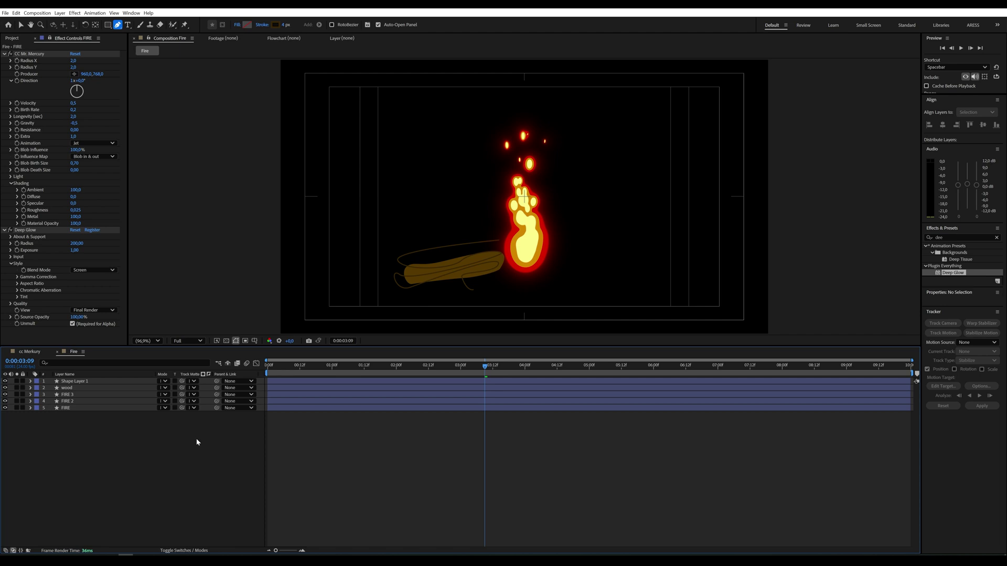
{"action": "left_click", "coordinate": [105, 382]}
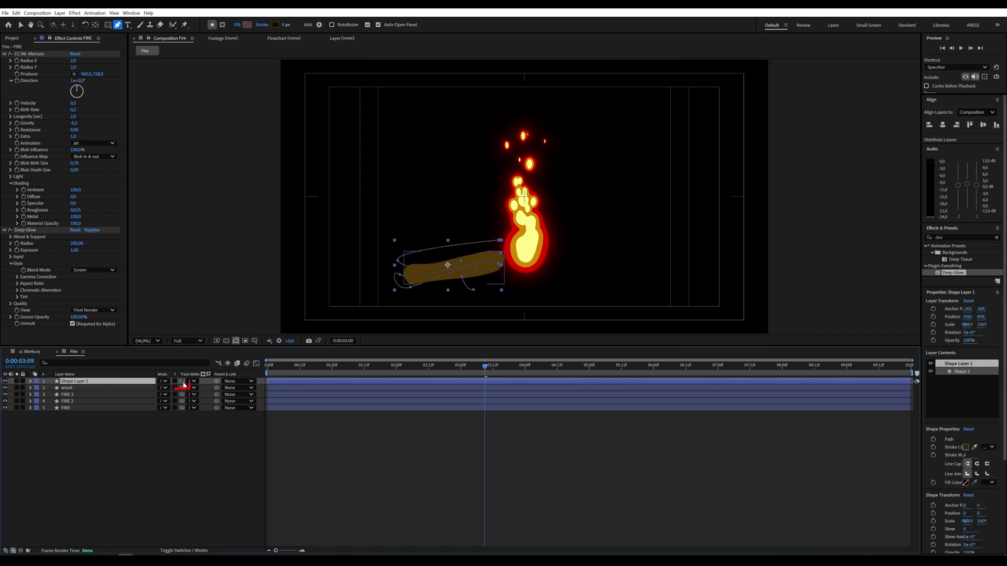
{"action": "left_click_drag", "start_coordinate": [182, 383], "coordinate": [147, 387]}
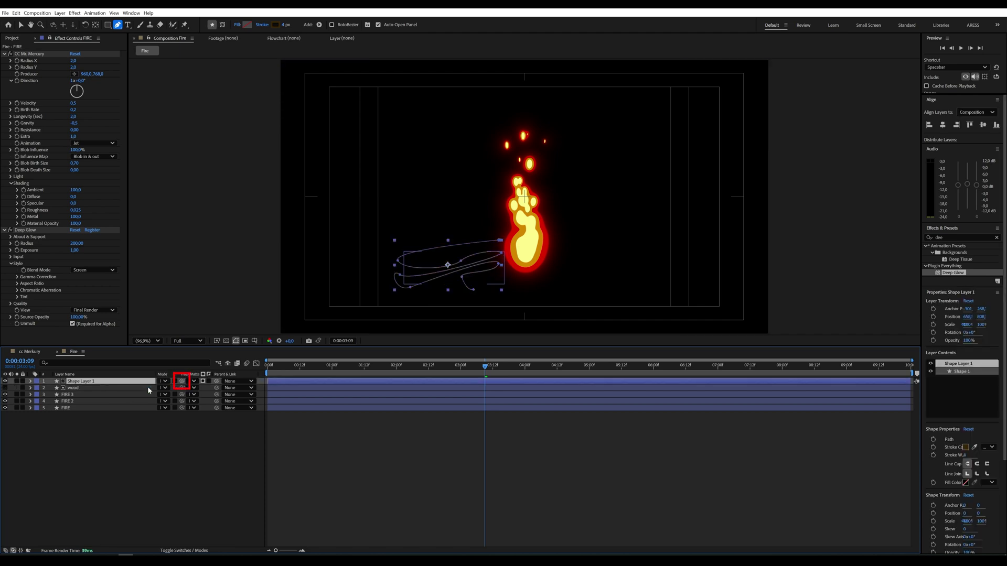
{"action": "left_click", "coordinate": [6, 388]}
{"action": "left_click", "coordinate": [133, 488]}
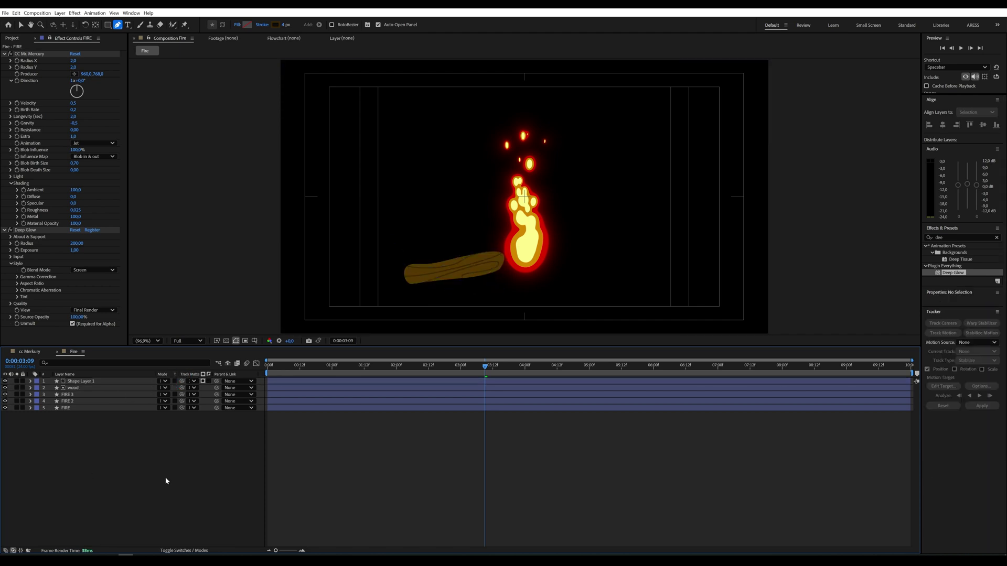
{"action": "left_click", "coordinate": [90, 388]}
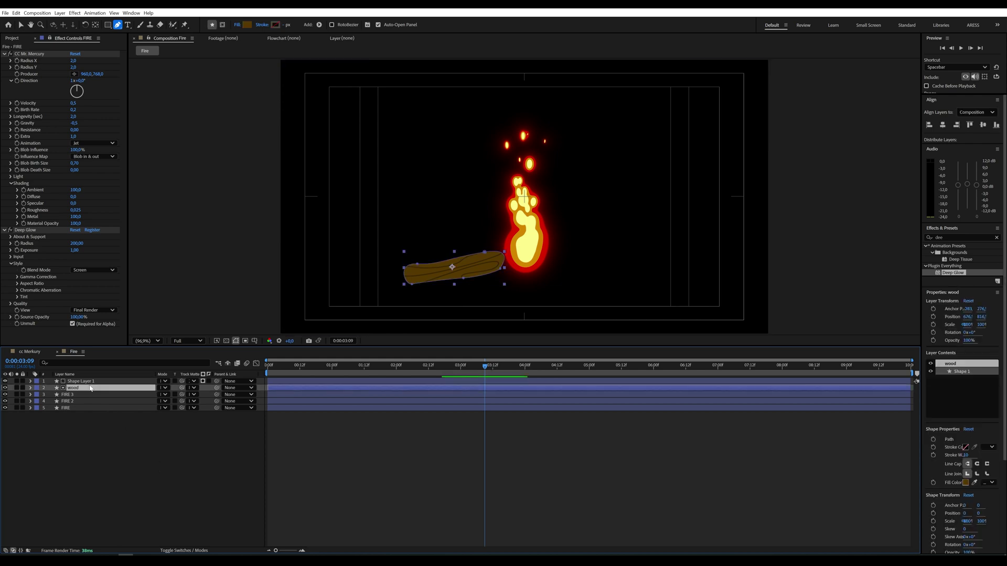
- Duplicate wood, move wood 2 to the top, and mask an ellipse over the log's left end
{"action": "key", "text": "ctrl+d"}
{"action": "left_click_drag", "start_coordinate": [94, 388], "coordinate": [102, 378]}
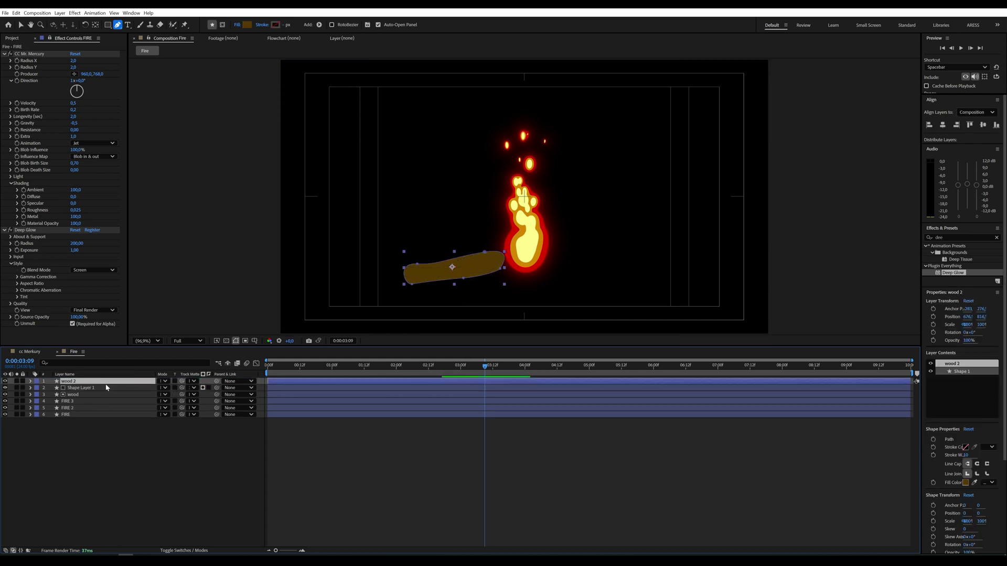
{"action": "left_click_drag", "start_coordinate": [109, 27], "coordinate": [126, 44]}
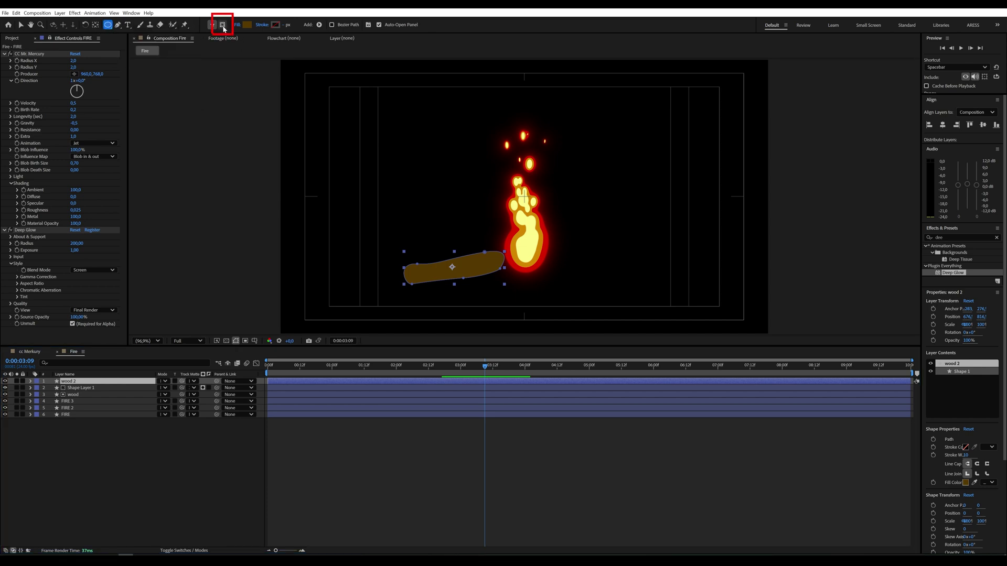
{"action": "left_click", "coordinate": [223, 25]}
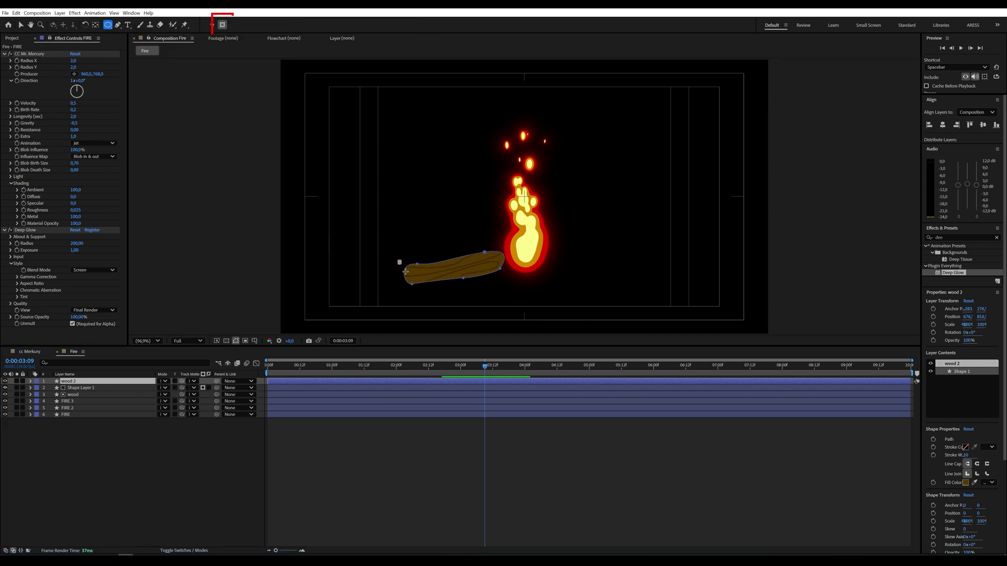
{"action": "left_click_drag", "start_coordinate": [399, 261], "coordinate": [423, 285]}
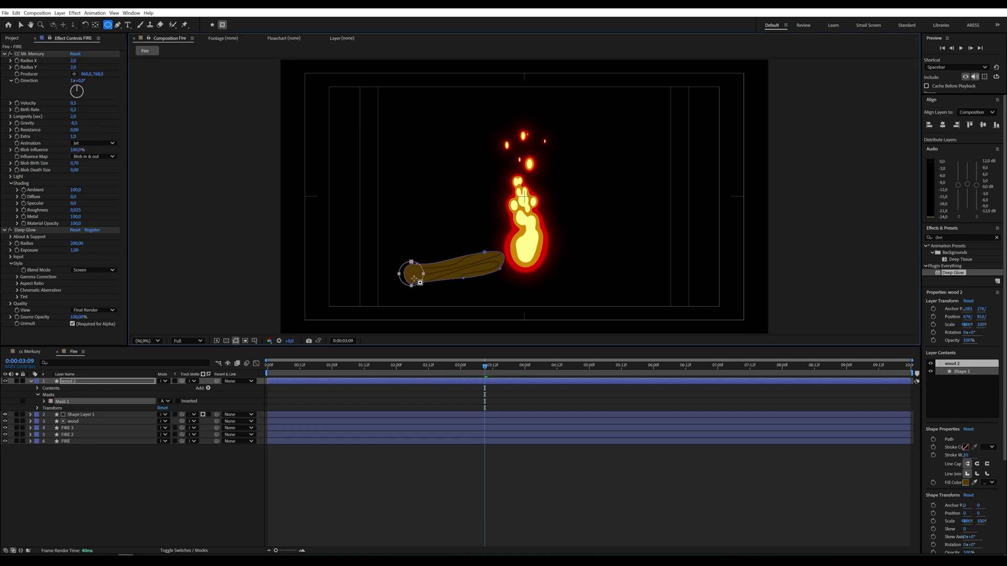
- Check wood 2's fill colour, leaving it unchanged
{"action": "left_click", "coordinate": [128, 475]}
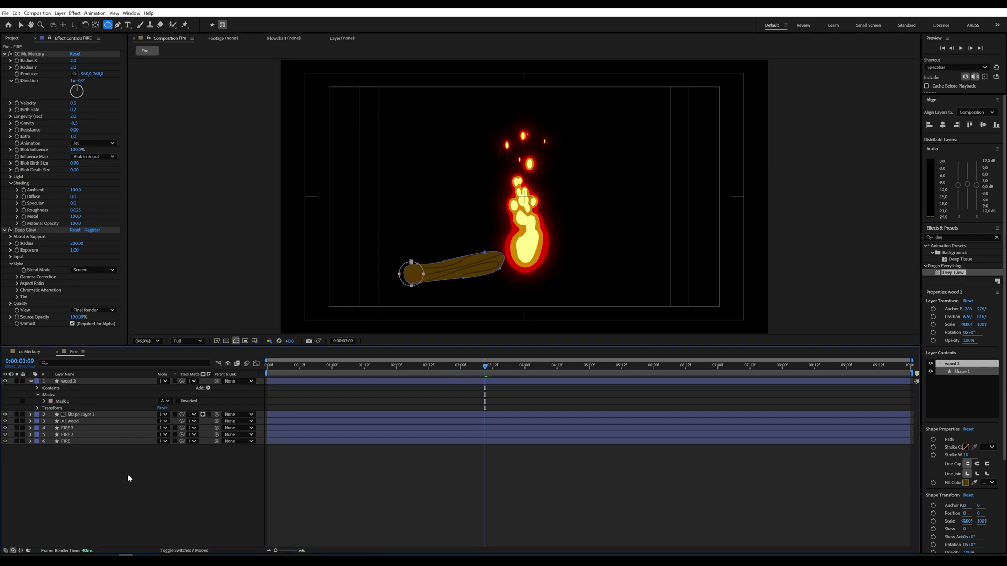
{"action": "left_click", "coordinate": [116, 382]}
{"action": "left_click", "coordinate": [247, 25]}
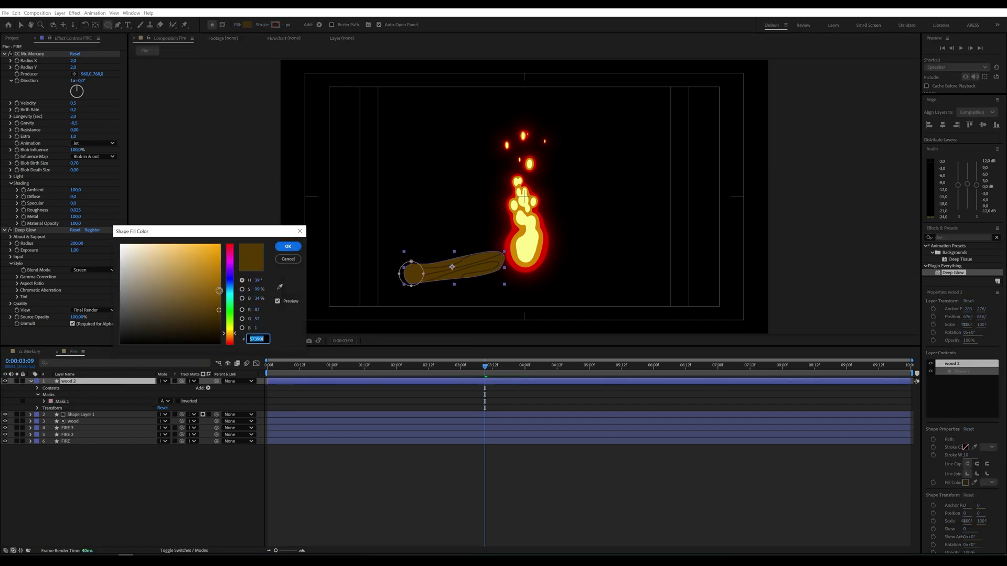
{"action": "left_click", "coordinate": [285, 247]}
{"action": "left_click", "coordinate": [216, 494]}
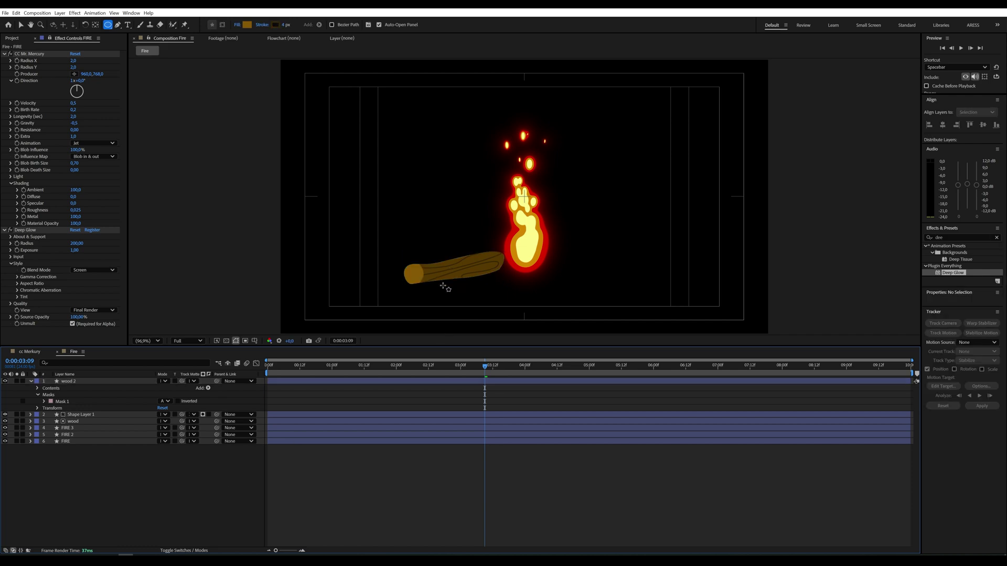
{"action": "scroll", "coordinate": [443, 287], "scroll_direction": "up", "scroll_amount": 3}
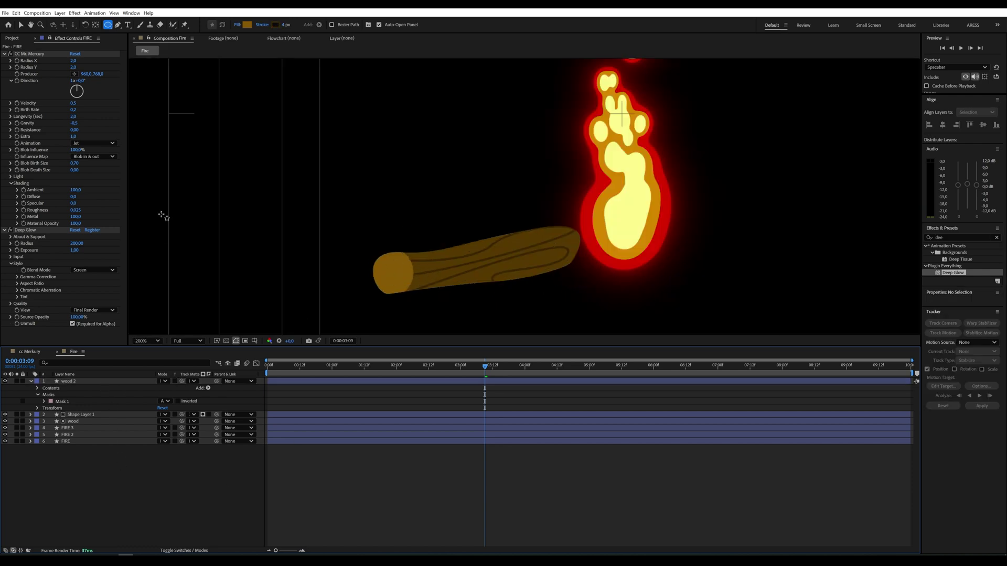
- Draw a spiral path on the log's cut end and set its fill to None
{"action": "left_click", "coordinate": [118, 24]}
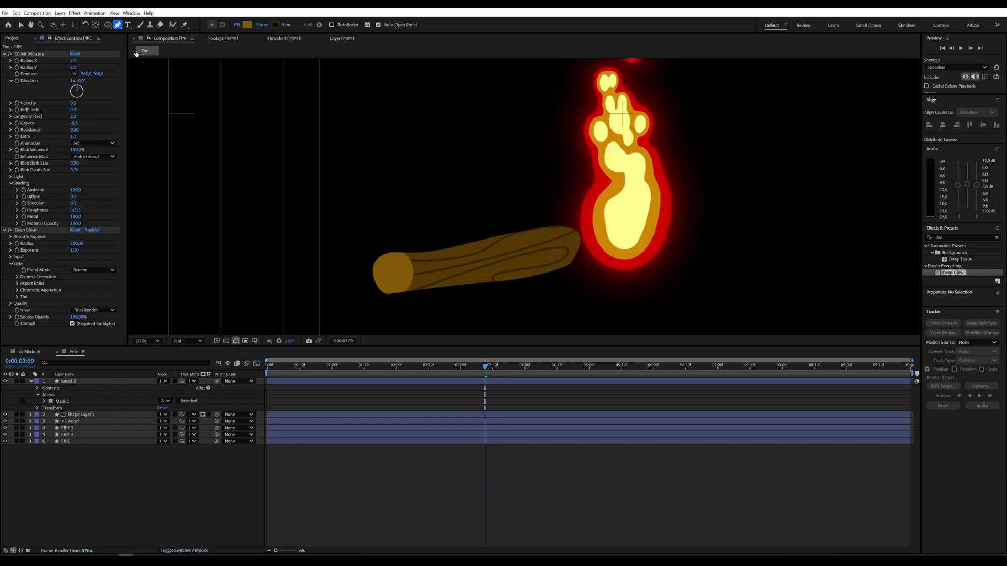
{"action": "left_click", "coordinate": [393, 270]}
{"action": "left_click", "coordinate": [399, 281]}
{"action": "left_click_drag", "start_coordinate": [383, 280], "coordinate": [384, 269]}
{"action": "left_click_drag", "start_coordinate": [396, 260], "coordinate": [387, 309]}
{"action": "left_click", "coordinate": [377, 309]}
{"action": "left_click", "coordinate": [30, 381]}
{"action": "left_click", "coordinate": [237, 25]}
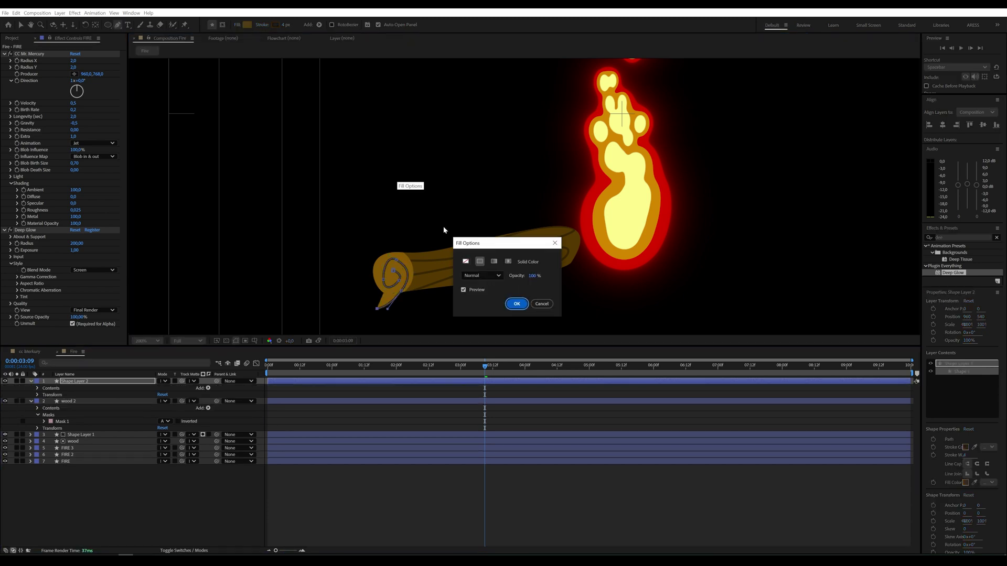
{"action": "left_click", "coordinate": [465, 260]}
{"action": "left_click", "coordinate": [517, 301]}
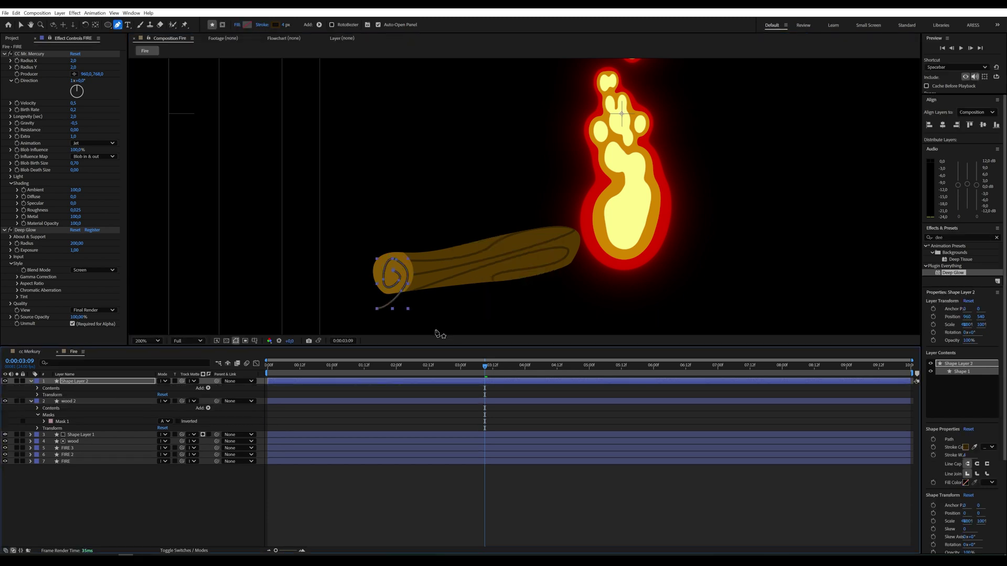
- Taper both ends of the spiral's stroke under Stroke 1 > Taper, Start Length 13%
{"action": "left_click", "coordinate": [37, 388]}
{"action": "left_click", "coordinate": [45, 395]}
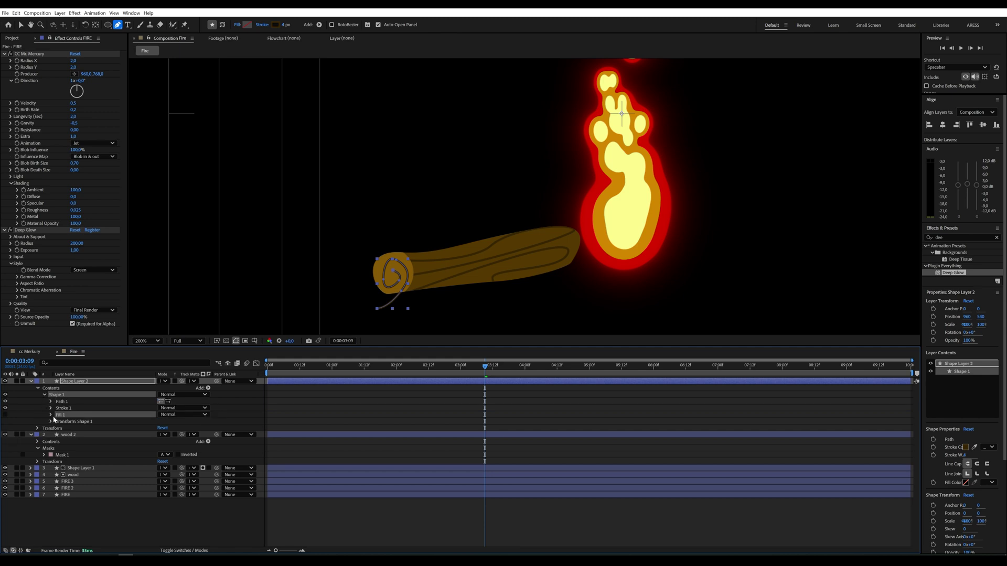
{"action": "left_click", "coordinate": [50, 408]}
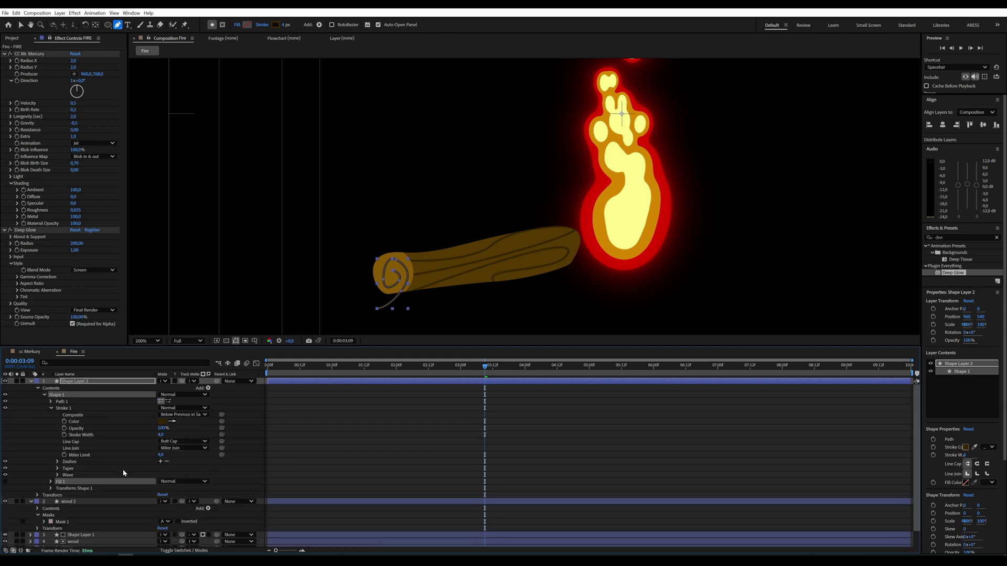
{"action": "left_click", "coordinate": [57, 469]}
{"action": "left_click_drag", "start_coordinate": [161, 482], "coordinate": [162, 504]}
- Collapse Shape Layer 2's properties and make the log's cut end visible again
{"action": "left_click", "coordinate": [215, 493]}
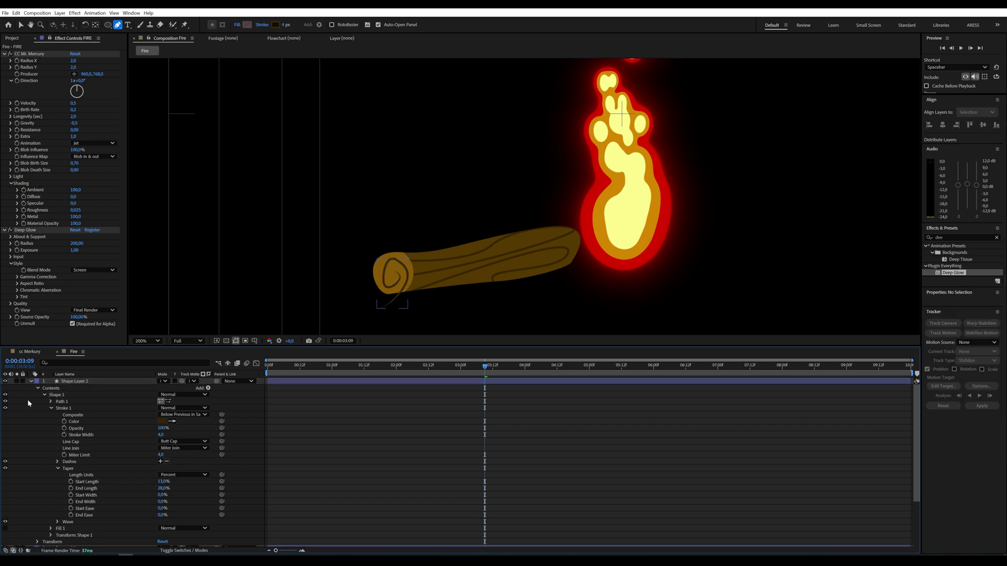
{"action": "left_click", "coordinate": [31, 381]}
{"action": "left_click", "coordinate": [144, 383]}
{"action": "left_click", "coordinate": [145, 384]}
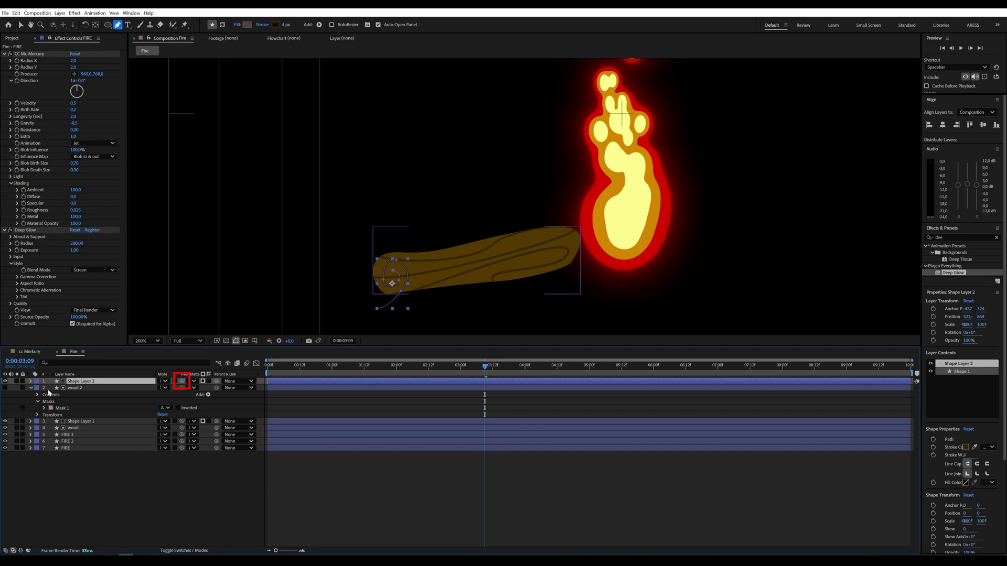
{"action": "left_click", "coordinate": [5, 389]}
{"action": "left_click", "coordinate": [223, 467]}
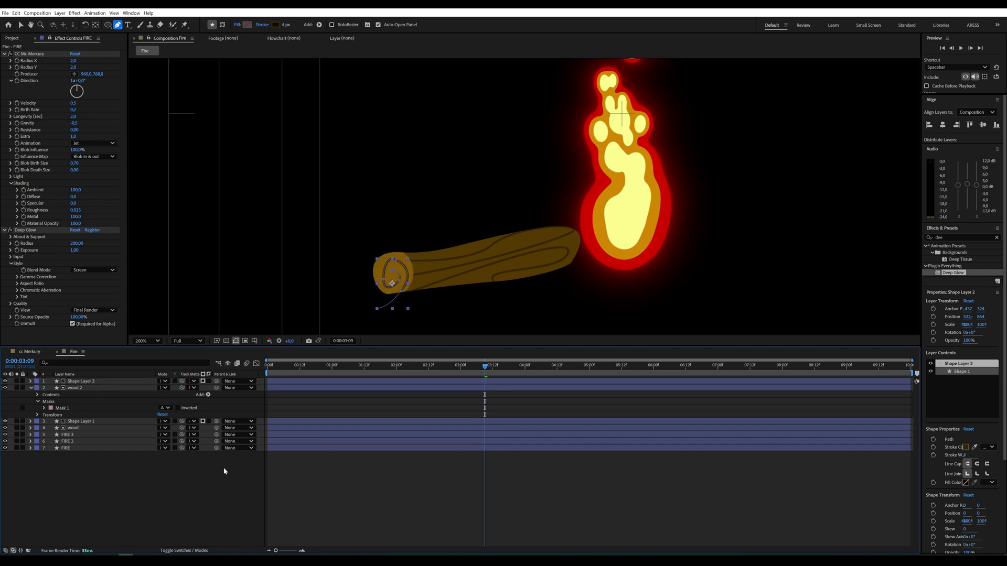
- Pre-compose the four log layers as 'Wood' and drag it below the three flame layers
{"action": "left_click", "coordinate": [94, 380]}
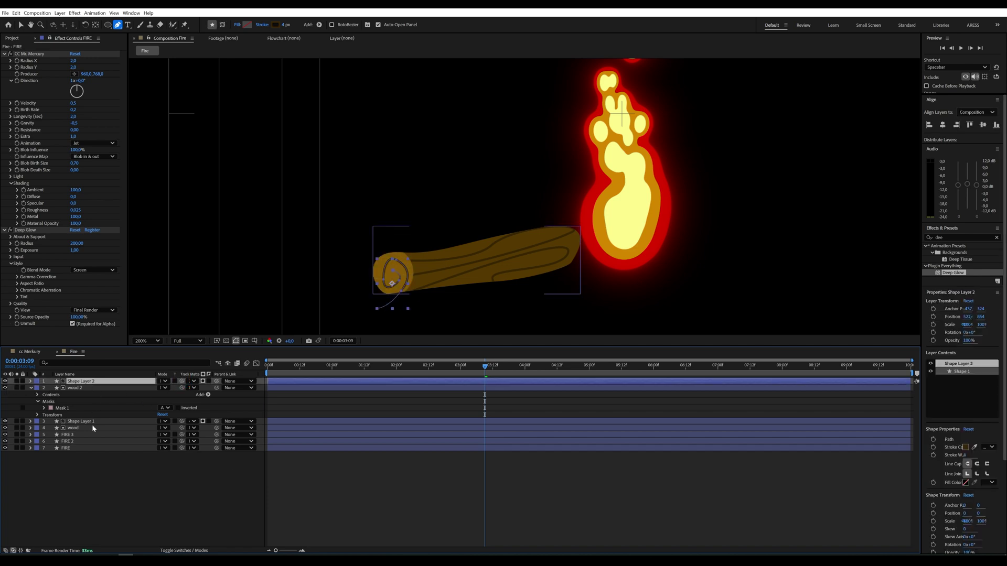
{"action": "left_click", "coordinate": [92, 428], "text": "shift"}
{"action": "right_click", "coordinate": [92, 429]}
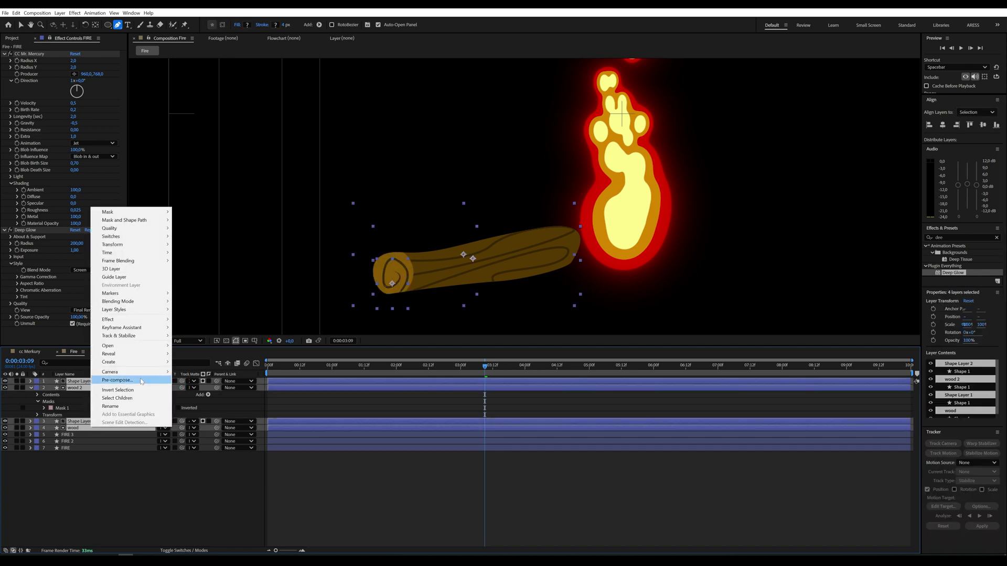
{"action": "left_click", "coordinate": [141, 381]}
{"action": "type", "text": "Wo"}
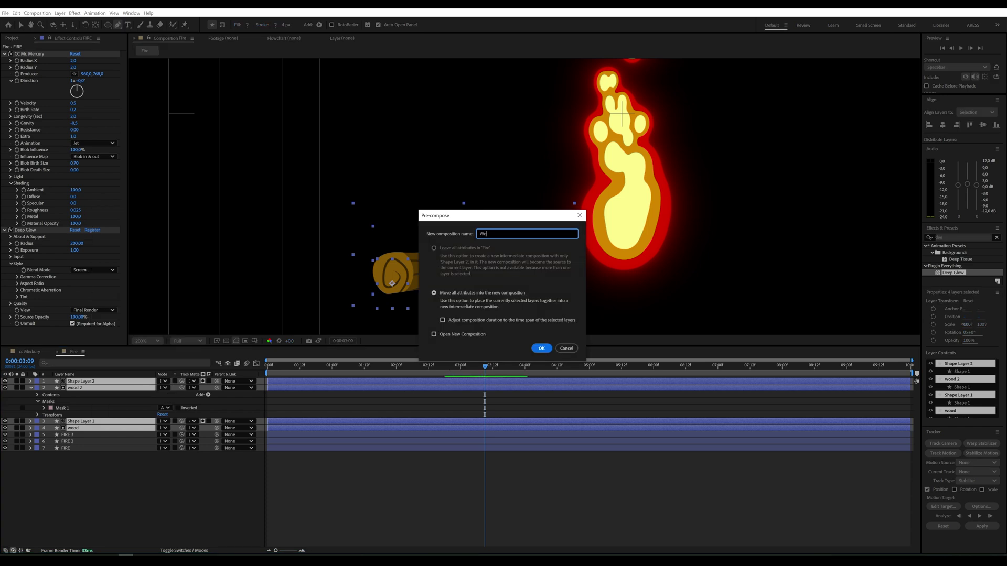
{"action": "type", "text": "od"}
{"action": "key", "text": "Return"}
{"action": "scroll", "coordinate": [399, 283], "scroll_direction": "down", "scroll_amount": 2}
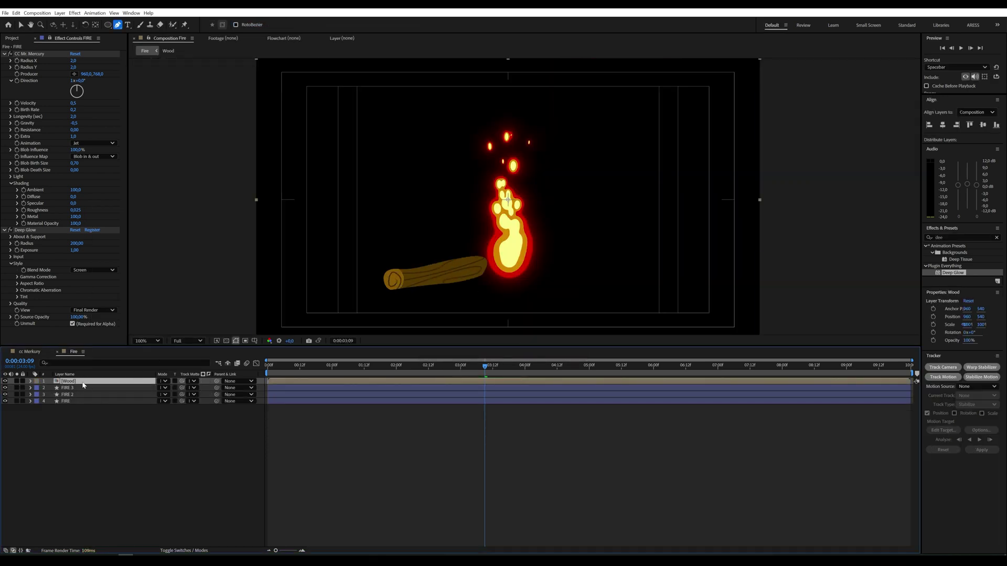
{"action": "left_click_drag", "start_coordinate": [83, 382], "coordinate": [92, 412]}
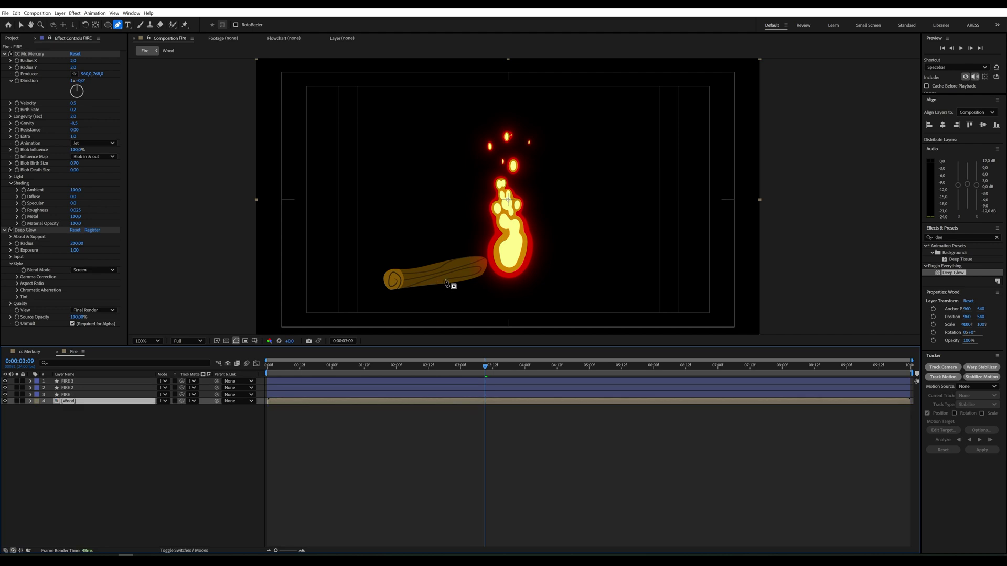
- Move the Wood layer's anchor point onto the log with the Pan Behind tool
{"action": "key", "text": "v"}
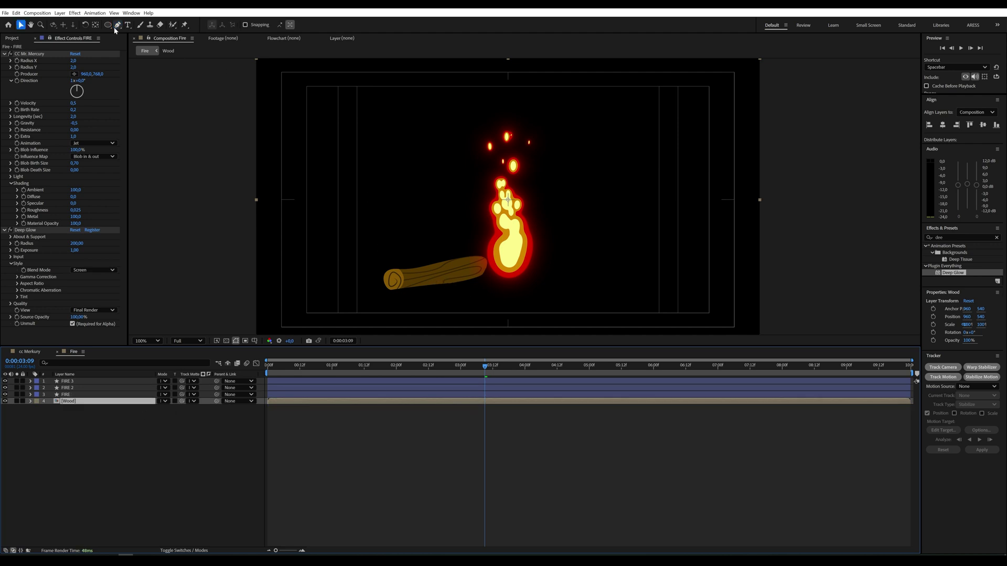
{"action": "left_click", "coordinate": [95, 25]}
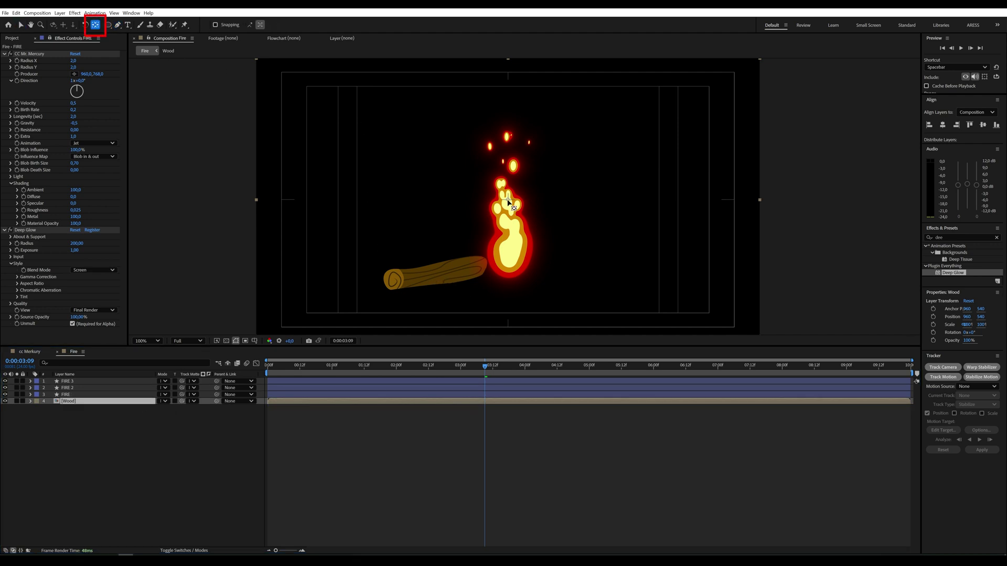
{"action": "left_click_drag", "start_coordinate": [508, 202], "coordinate": [512, 276]}
{"action": "key", "text": "v"}
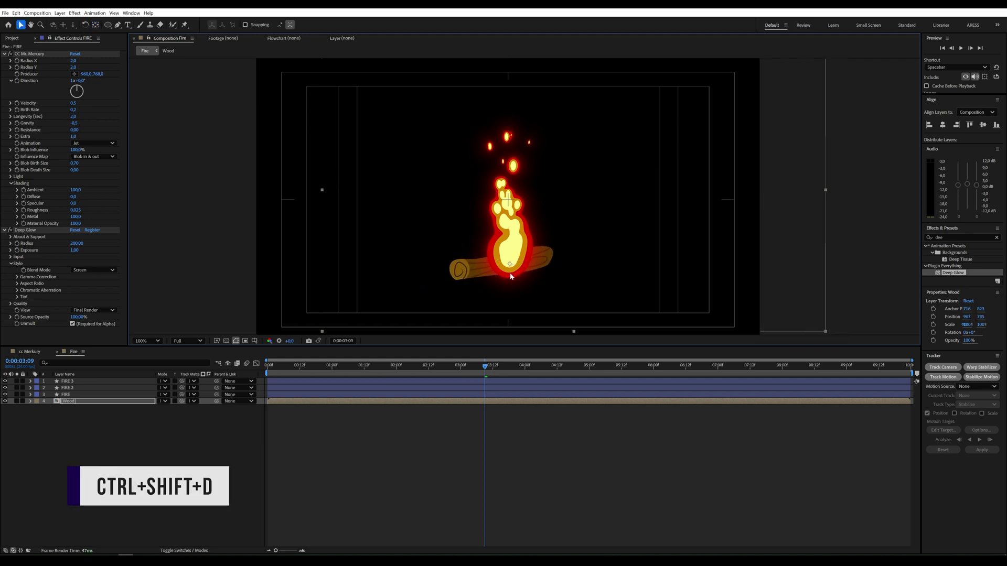
- Duplicate the Wood log several times and arrange the copies into a pile under the fire
{"action": "key", "text": "ctrl+shift+d"}
{"action": "mouse_move", "coordinate": [483, 275]}
{"action": "left_mouse_down"}
{"action": "mouse_move", "coordinate": [512, 300]}
{"action": "mouse_move", "coordinate": [488, 276]}
{"action": "left_mouse_up"}
{"action": "key", "text": "ctrl+d"}
{"action": "left_click", "coordinate": [74, 414], "text": "shift"}
{"action": "left_click", "coordinate": [157, 446]}
{"action": "left_click", "coordinate": [77, 402]}
{"action": "key", "text": "ctrl+d"}
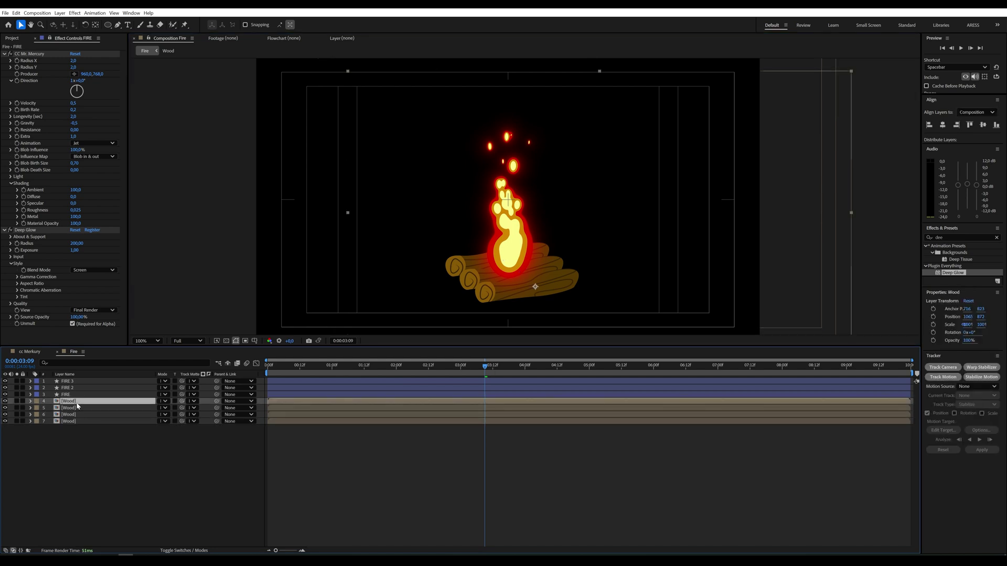
{"action": "left_click_drag", "start_coordinate": [524, 284], "coordinate": [502, 273]}
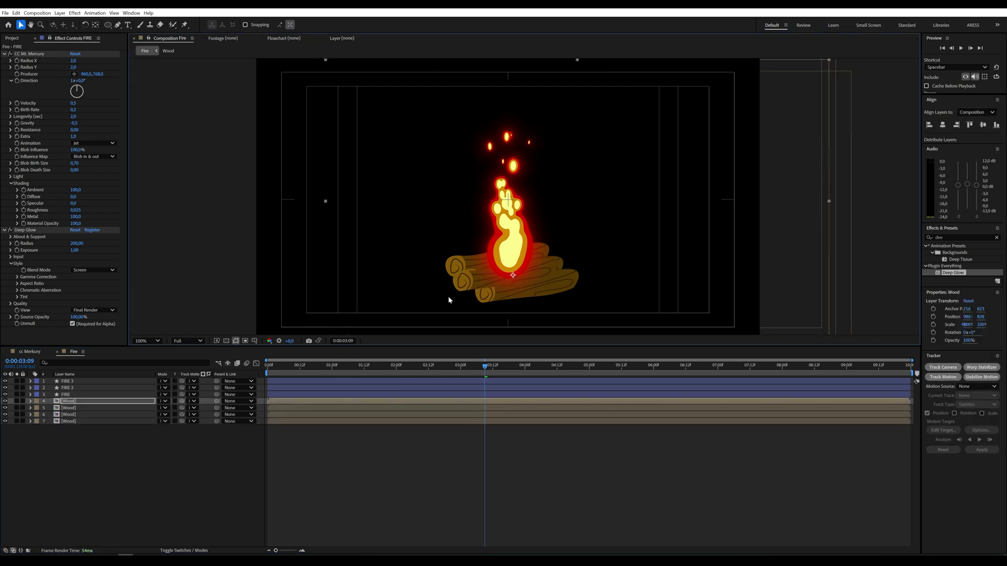
{"action": "mouse_move", "coordinate": [73, 401]}
{"action": "left_mouse_down"}
{"action": "mouse_move", "coordinate": [81, 383]}
{"action": "mouse_move", "coordinate": [73, 402]}
{"action": "left_mouse_up"}
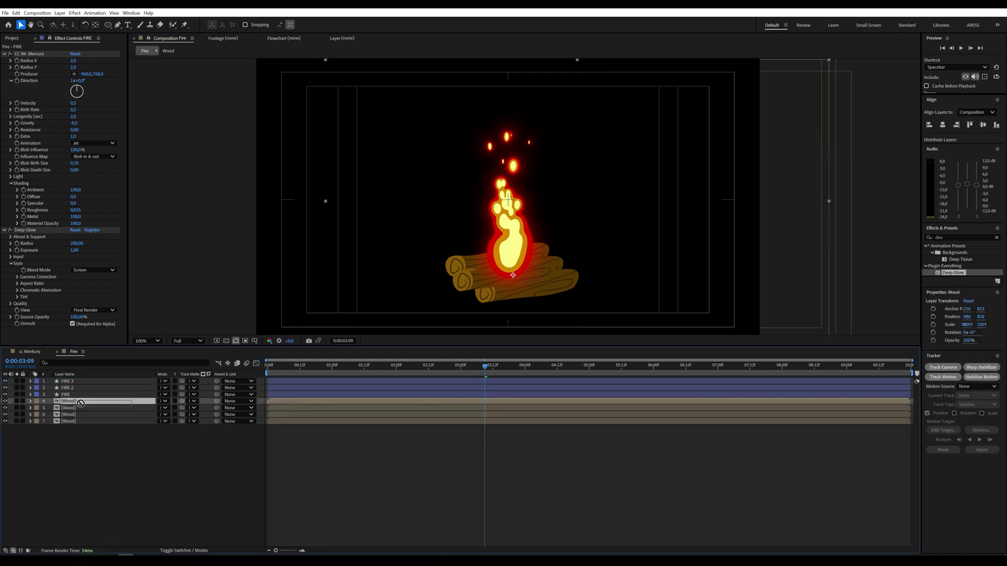
- Rotate one log to about -128°, raise and shrink it slightly, then duplicate it
{"action": "key", "text": "r"}
{"action": "left_click_drag", "start_coordinate": [166, 408], "coordinate": [117, 411]}
{"action": "left_click_drag", "start_coordinate": [537, 293], "coordinate": [543, 269]}
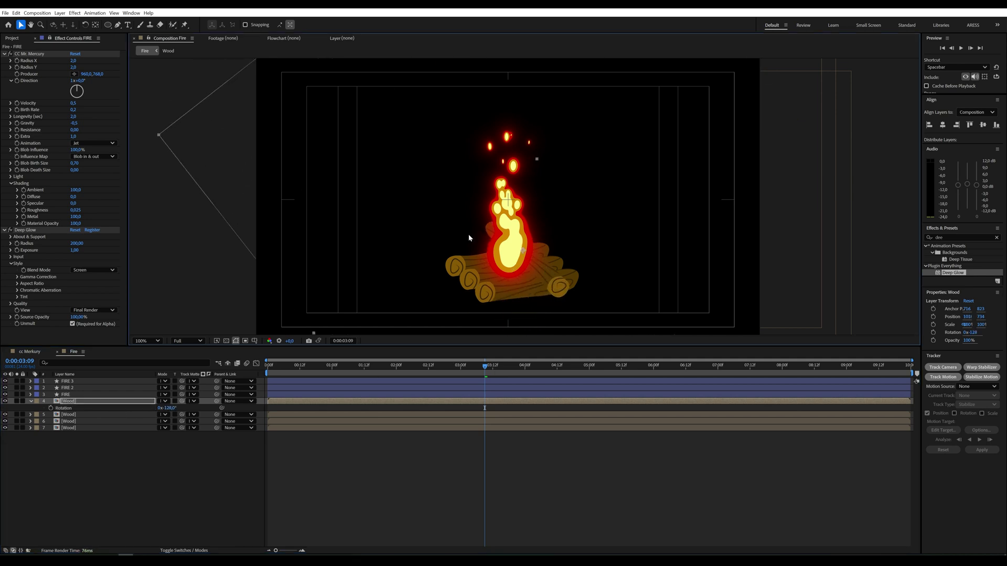
{"action": "key", "text": "comma"}
{"action": "left_click_drag", "start_coordinate": [398, 125], "coordinate": [421, 152]}
{"action": "left_click", "coordinate": [140, 341]}
{"action": "left_click", "coordinate": [145, 352]}
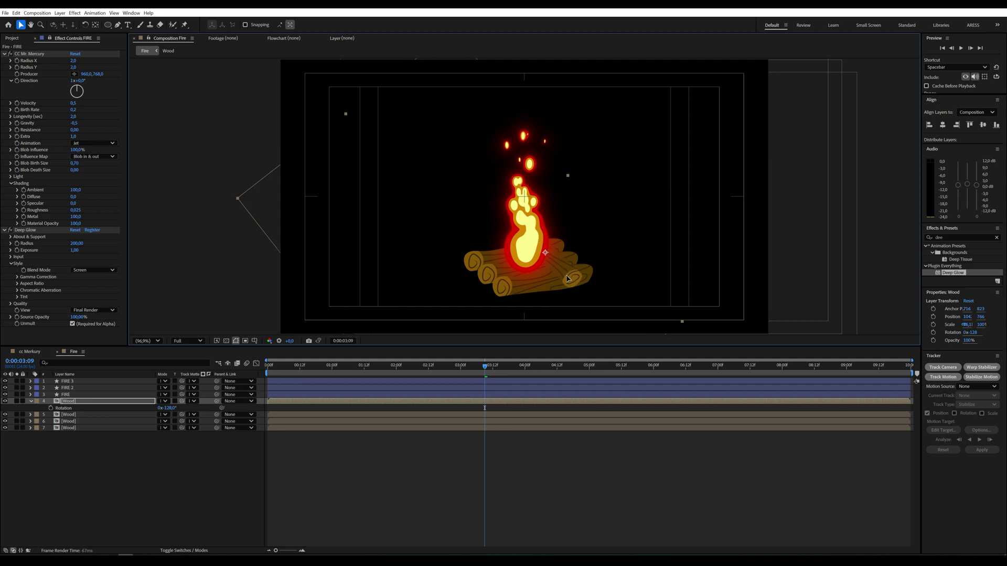
{"action": "key", "text": "ctrl+d"}
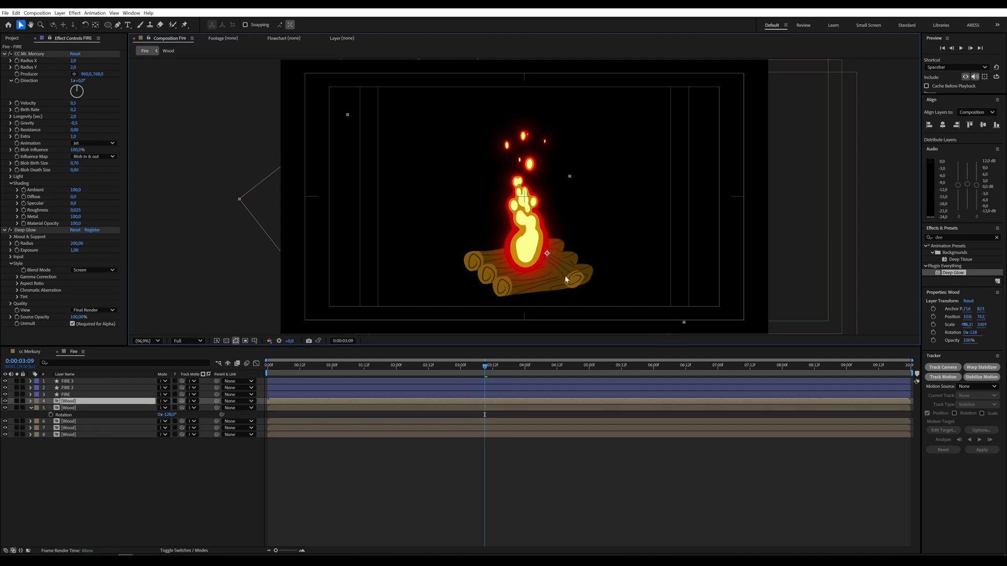
- Move the duplicated Wood log to the top of the stack and slide it left across the flame's base
{"action": "left_click_drag", "start_coordinate": [71, 402], "coordinate": [71, 379]}
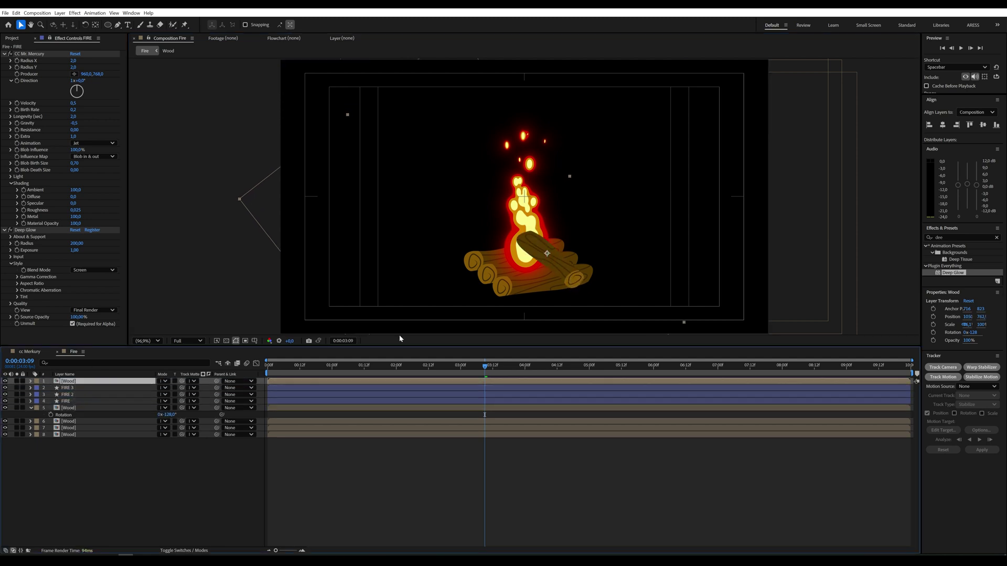
{"action": "left_click_drag", "start_coordinate": [566, 285], "coordinate": [529, 281]}
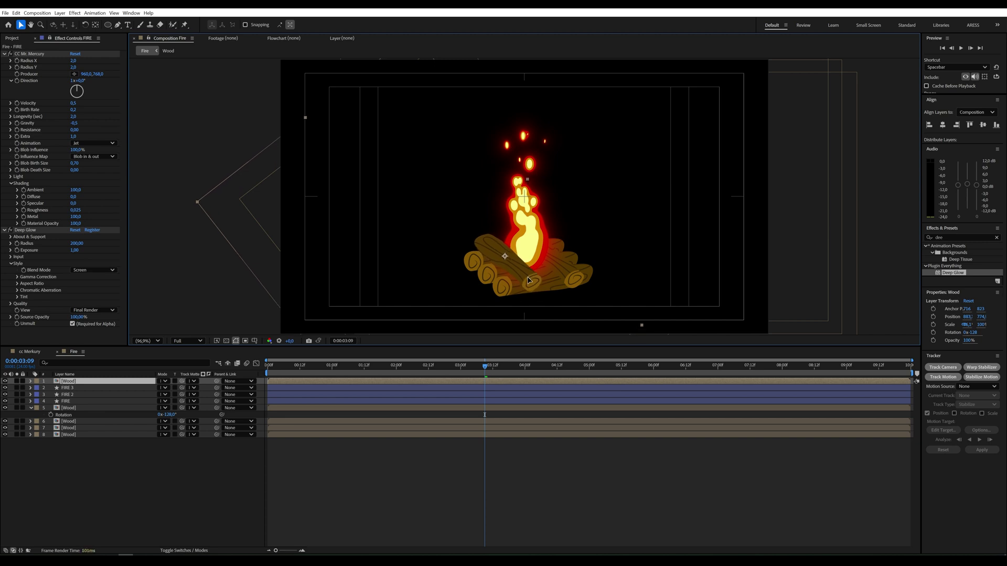
{"action": "scroll", "coordinate": [326, 291], "scroll_direction": "down", "scroll_amount": 2}
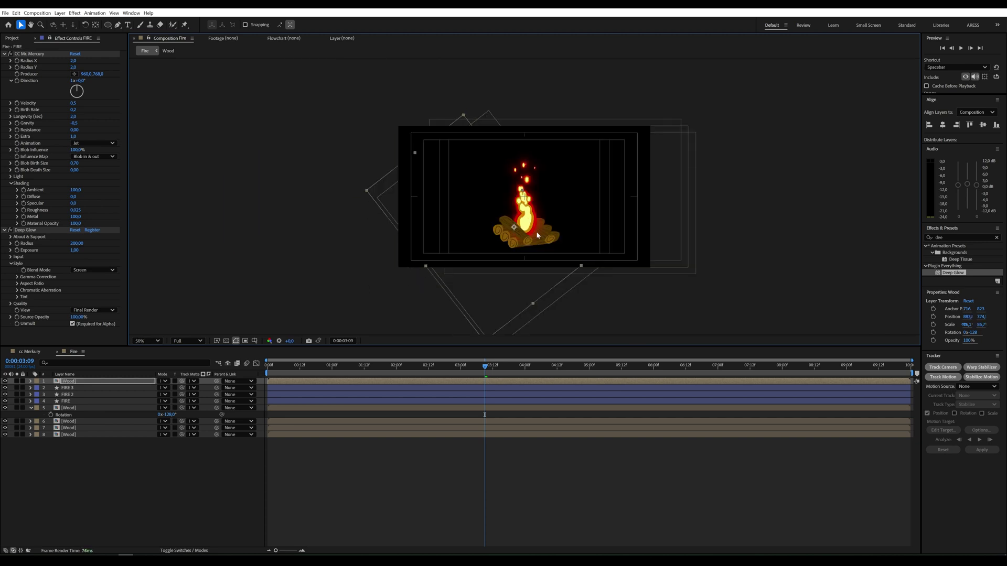
{"action": "scroll", "coordinate": [536, 231], "scroll_direction": "up", "scroll_amount": 2}
{"action": "left_click_drag", "start_coordinate": [518, 248], "coordinate": [520, 248]}
{"action": "left_click", "coordinate": [155, 474]}
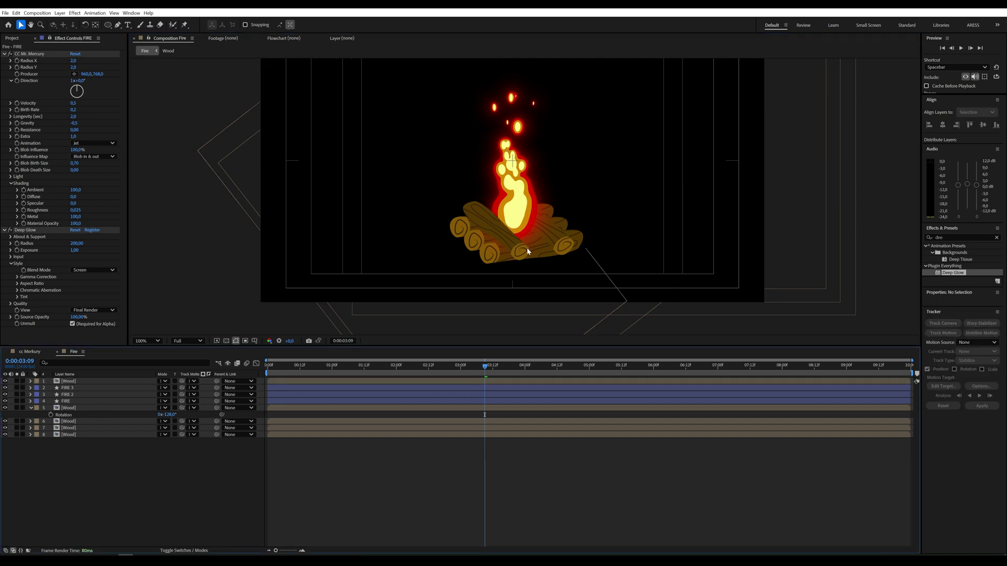
{"action": "left_click", "coordinate": [77, 435]}
- Draw a shadow shape along the bottom log with the Pen tool
{"action": "left_click", "coordinate": [74, 421]}
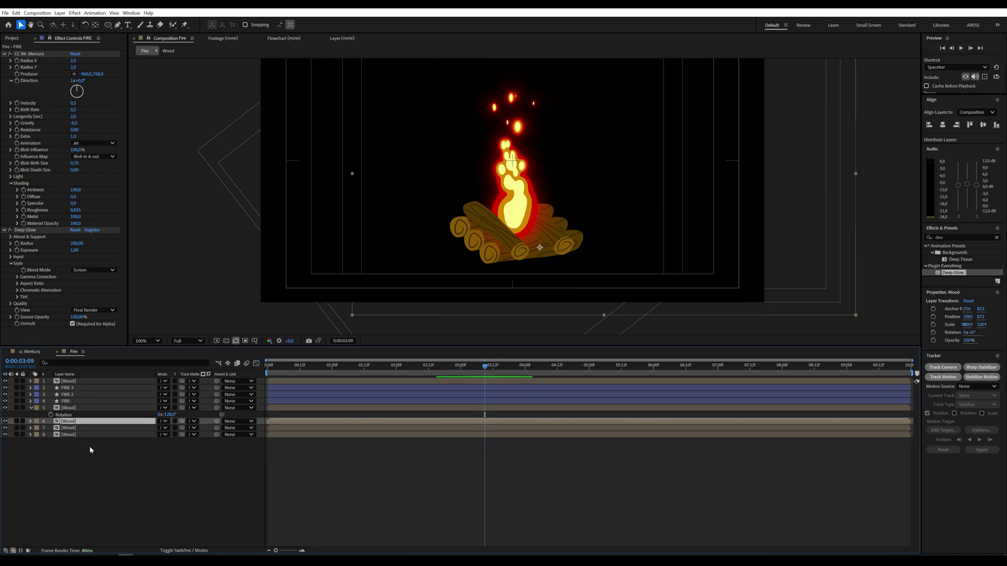
{"action": "left_click", "coordinate": [90, 447]}
{"action": "left_click", "coordinate": [118, 25]}
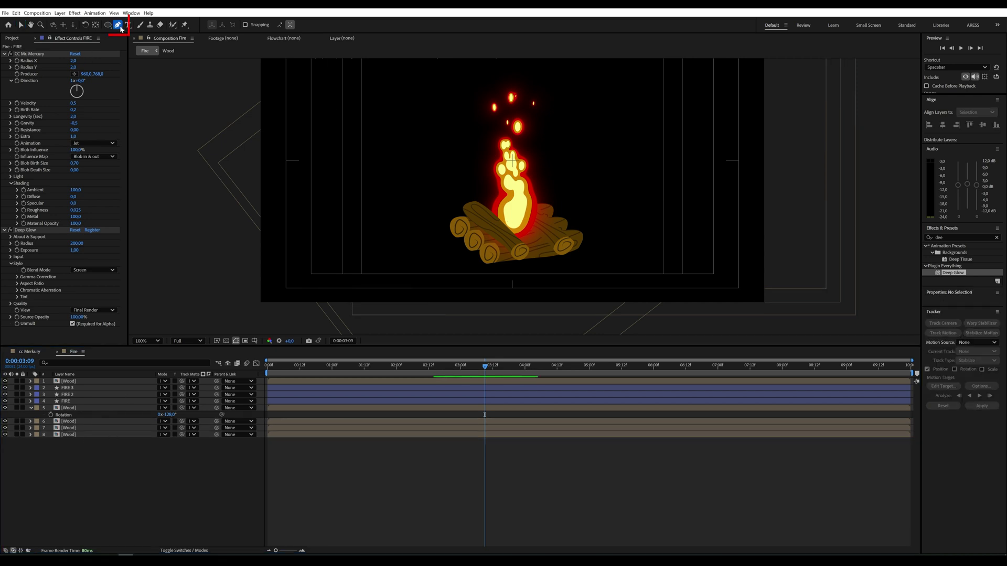
{"action": "left_click", "coordinate": [586, 249]}
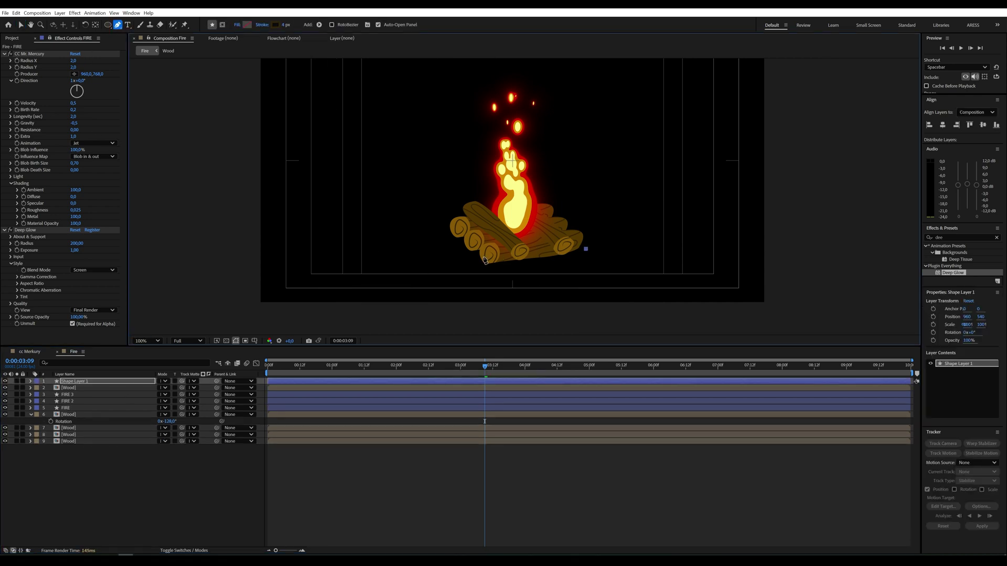
{"action": "left_click", "coordinate": [484, 261]}
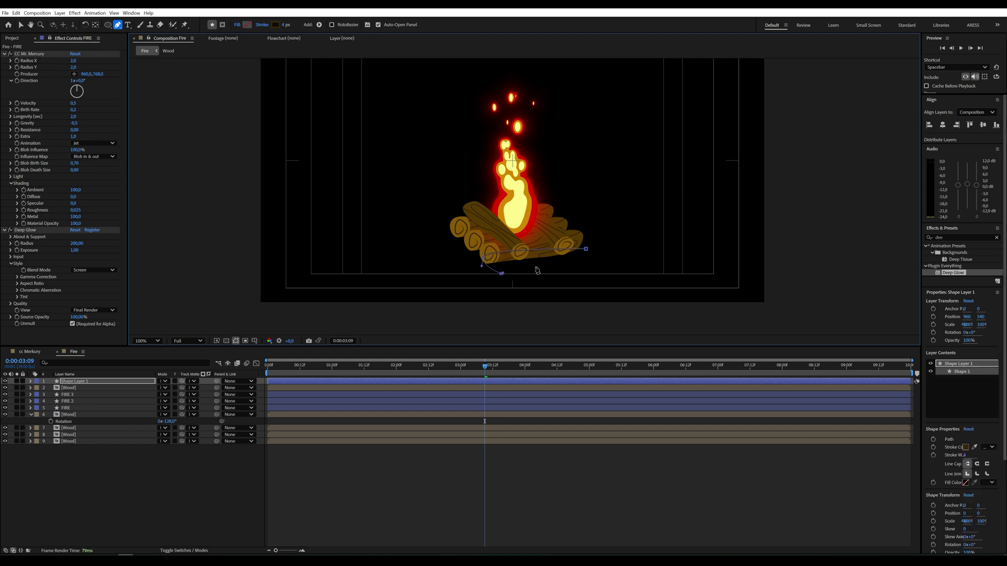
- Give the shadow shape a dark brown fill and no stroke
{"action": "left_click", "coordinate": [247, 25]}
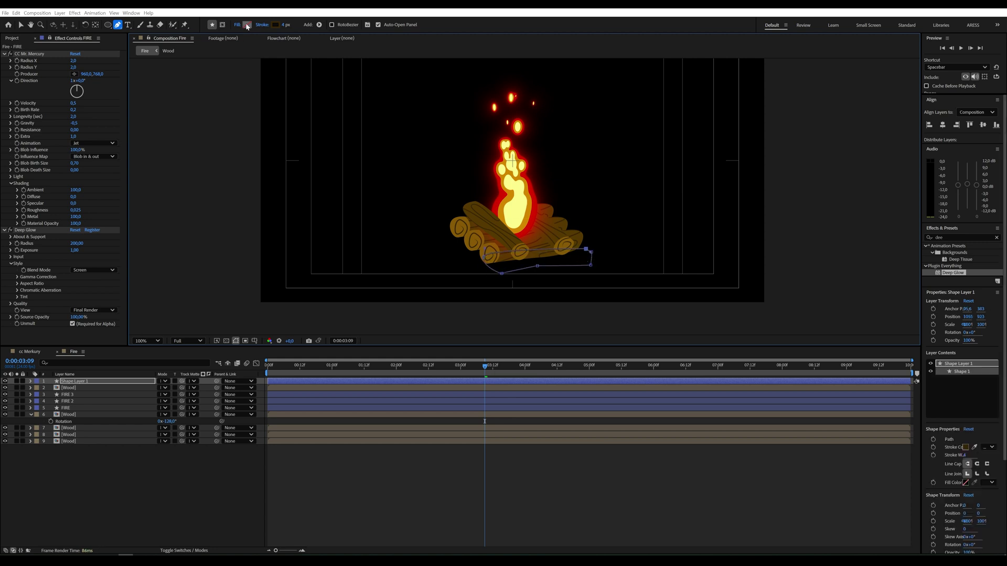
{"action": "left_click", "coordinate": [216, 323]}
{"action": "left_click", "coordinate": [288, 247]}
{"action": "left_click", "coordinate": [263, 26]}
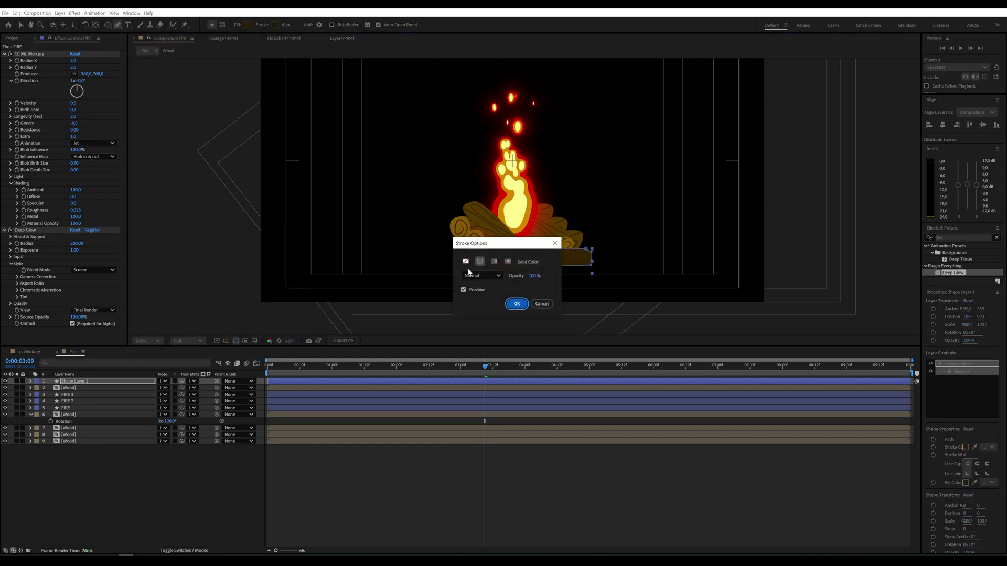
{"action": "left_click", "coordinate": [467, 261]}
{"action": "left_click", "coordinate": [516, 303]}
- Apply Gaussian Blur to the shadow with Blurriness 100
{"action": "left_click", "coordinate": [954, 237]}
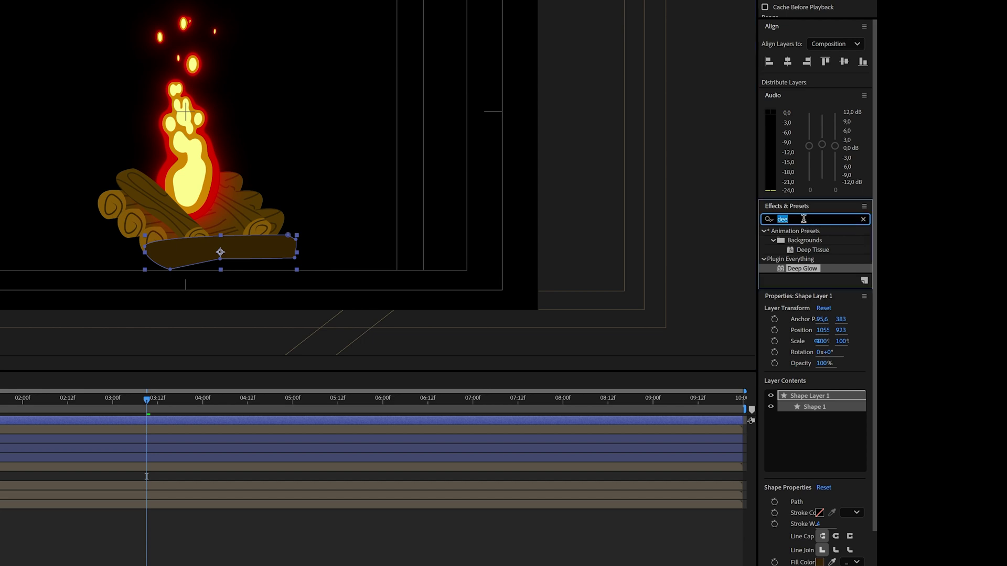
{"action": "type", "text": "gaus"}
{"action": "left_click_drag", "start_coordinate": [815, 241], "coordinate": [290, 273]}
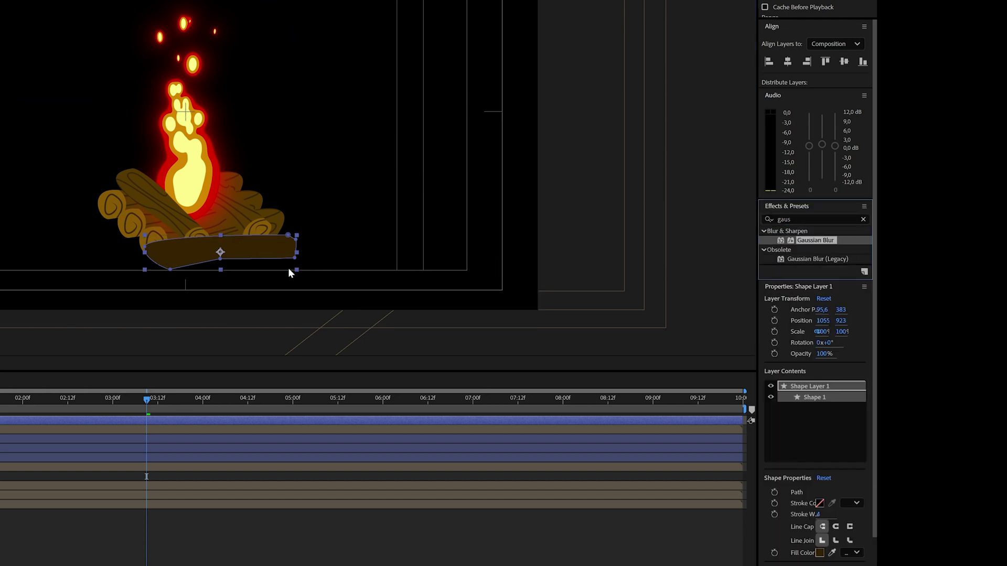
{"action": "left_click", "coordinate": [124, 84]}
{"action": "type", "text": "1"}
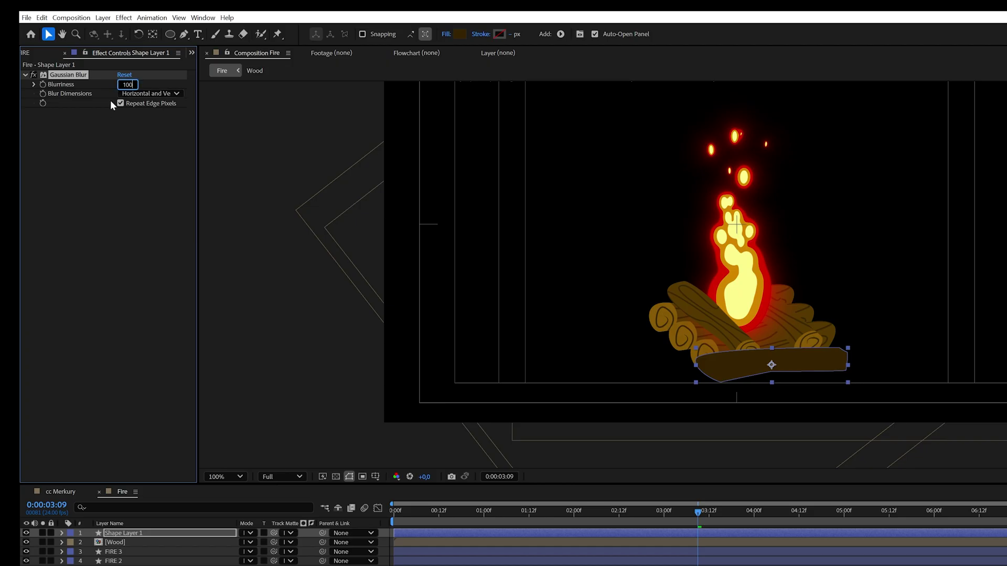
{"action": "type", "text": "00"}
{"action": "key", "text": "Return"}
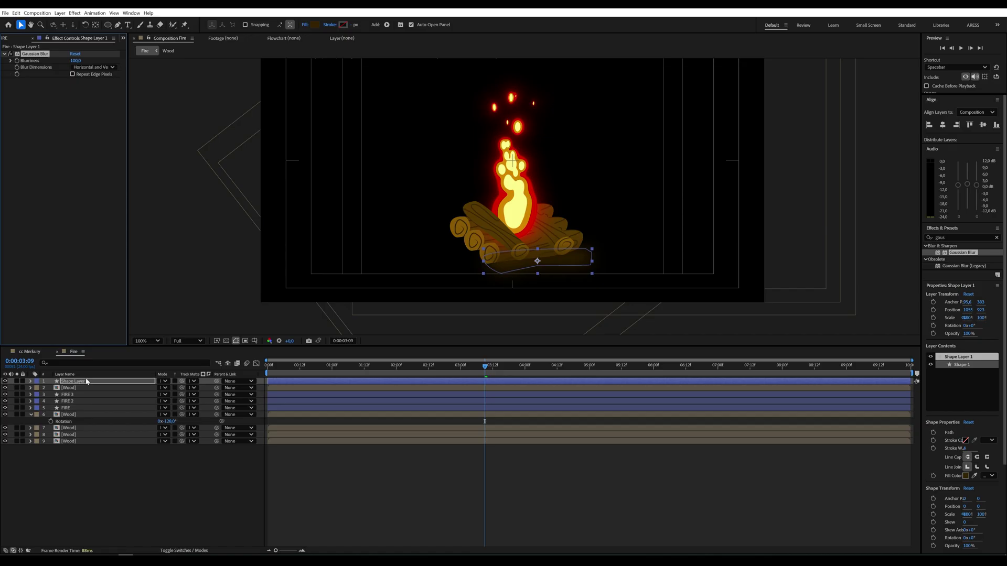
- Place the shadow above a Wood log, use that log as its track matte, and change its blend mode
{"action": "left_click_drag", "start_coordinate": [87, 382], "coordinate": [88, 424]}
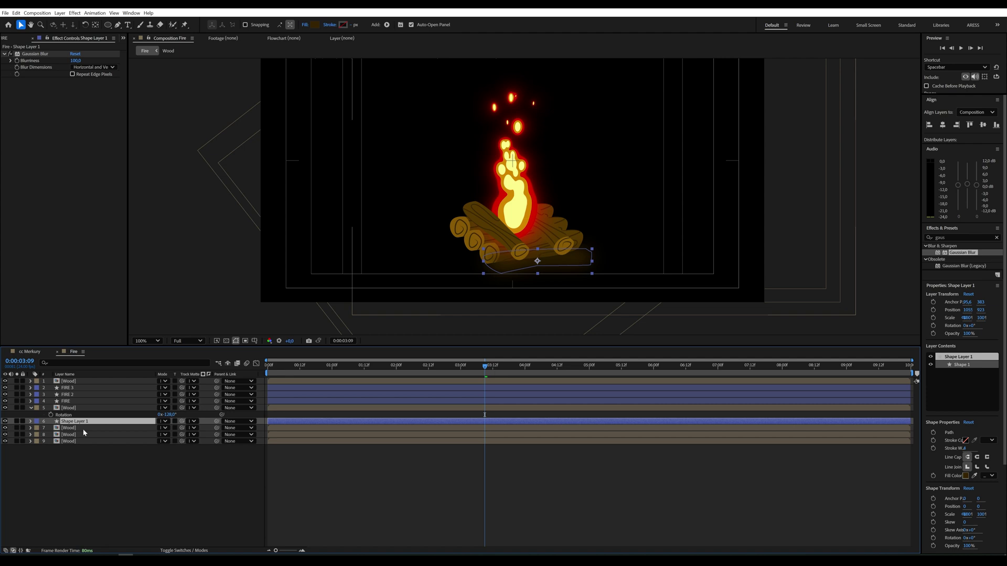
{"action": "left_click_drag", "start_coordinate": [182, 423], "coordinate": [128, 432]}
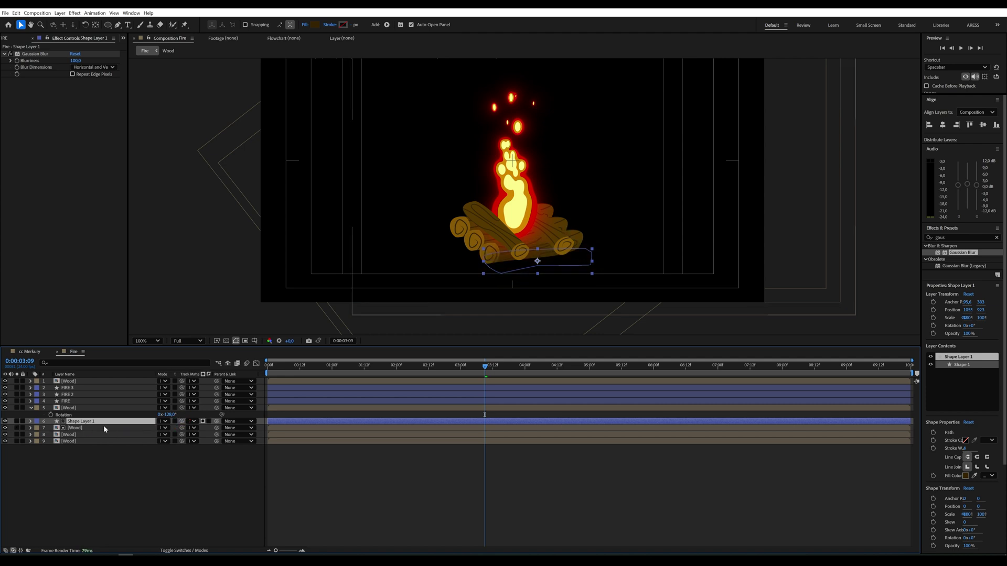
{"action": "left_click", "coordinate": [162, 421]}
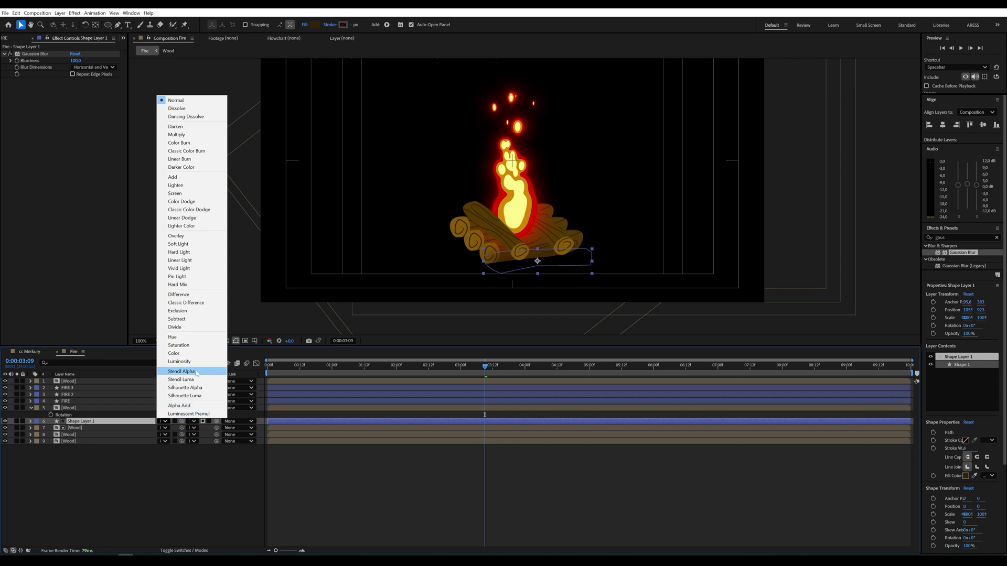
{"action": "left_click", "coordinate": [176, 186]}
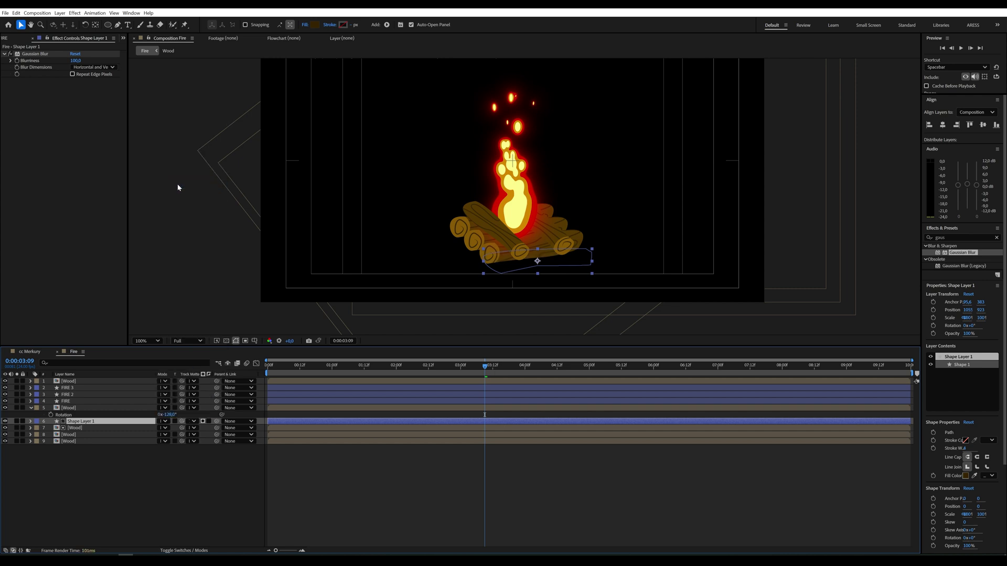
{"action": "left_click", "coordinate": [161, 423]}
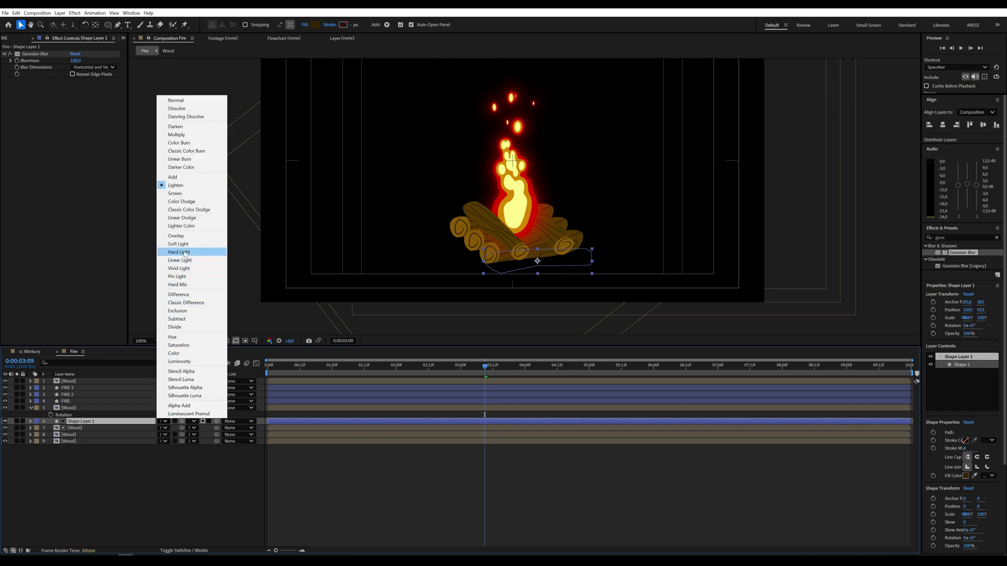
{"action": "left_click", "coordinate": [177, 237]}
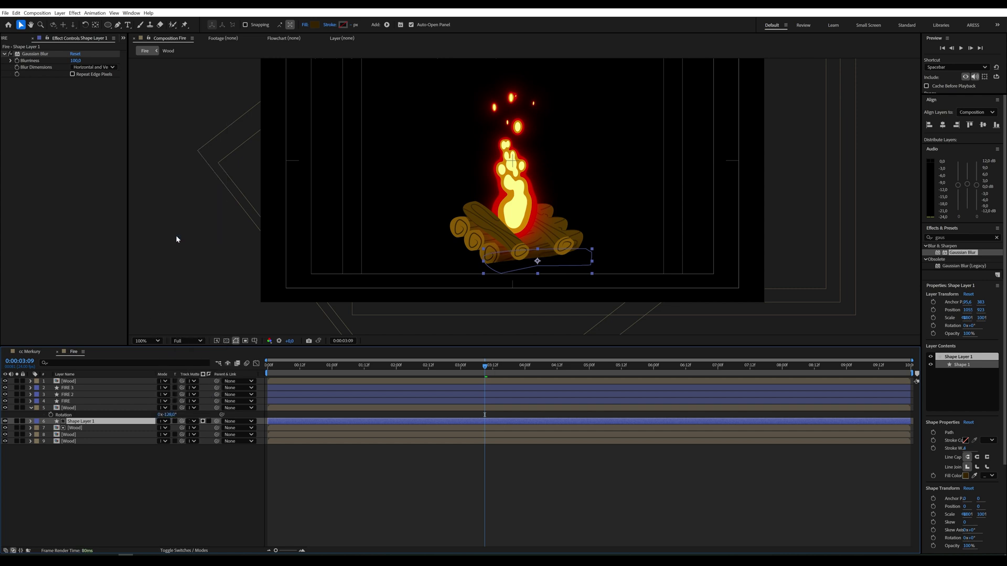
- Duplicate the shadow layer to create Shape Layer 2
{"action": "left_click", "coordinate": [217, 489]}
{"action": "left_click", "coordinate": [79, 422]}
{"action": "key", "text": "ctrl+d"}
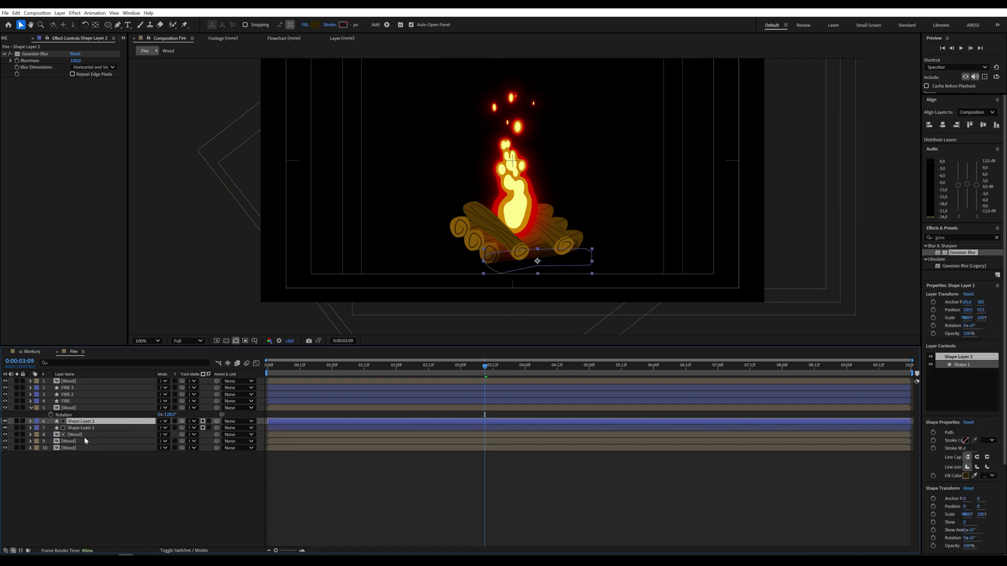
- Place the second shadow copy above another log layer, tilted to -6° over a log
{"action": "left_click_drag", "start_coordinate": [85, 440], "coordinate": [85, 439]}
{"action": "left_click_drag", "start_coordinate": [546, 260], "coordinate": [530, 245]}
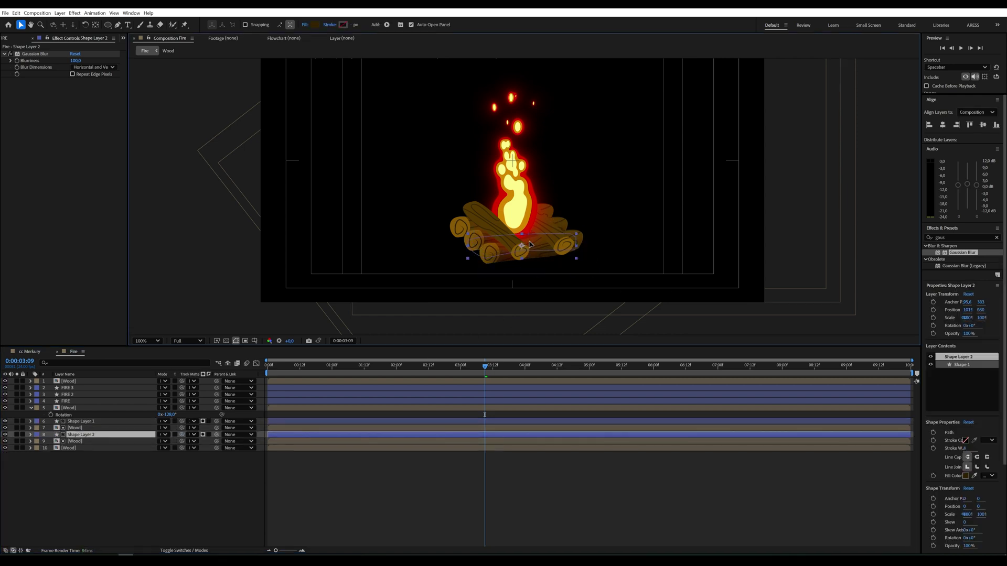
{"action": "key", "text": "r"}
{"action": "left_click_drag", "start_coordinate": [167, 441], "coordinate": [165, 442]}
{"action": "left_click_drag", "start_coordinate": [527, 246], "coordinate": [527, 244]}
- Duplicate it as a third shadow placed above another log layer and moved onto a log
{"action": "left_click", "coordinate": [85, 436]}
{"action": "key", "text": "ctrl+d"}
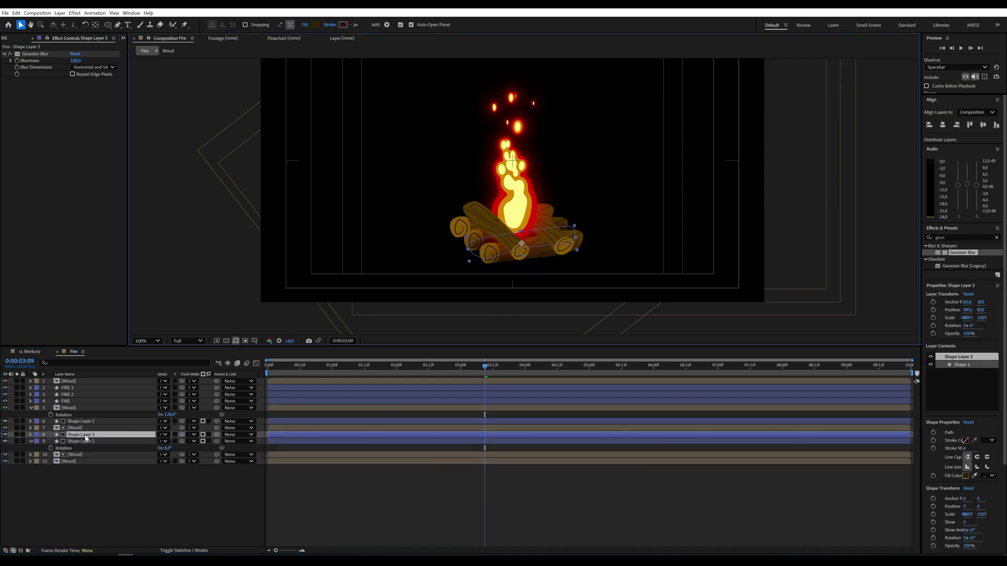
{"action": "left_click_drag", "start_coordinate": [86, 439], "coordinate": [85, 455]}
{"action": "left_click_drag", "start_coordinate": [535, 254], "coordinate": [519, 229]}
- Add a shading copy rotated +53°, matted to the second wood log and slid onto it
{"action": "key", "text": "ctrl+d"}
{"action": "left_click_drag", "start_coordinate": [84, 455], "coordinate": [100, 408]}
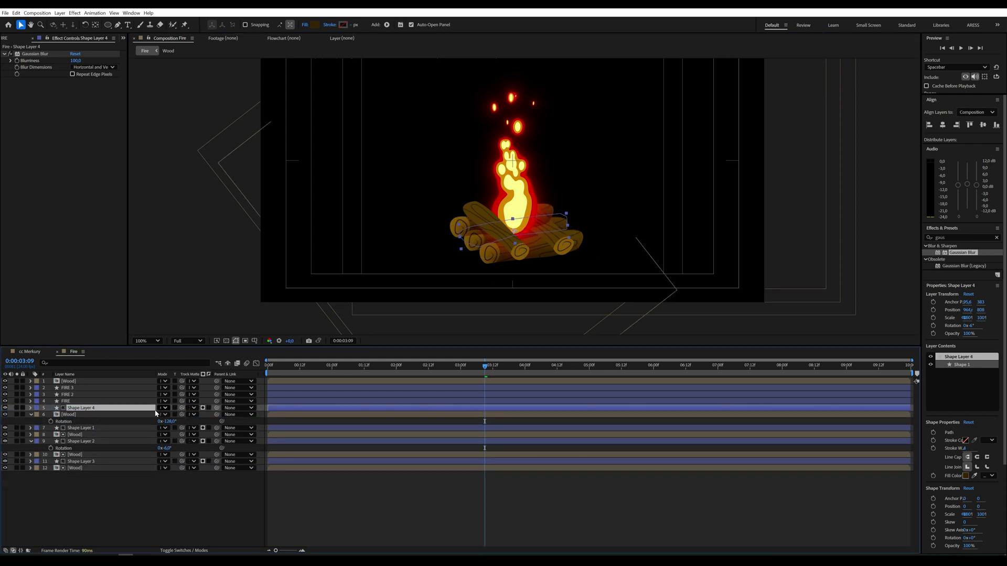
{"action": "key", "text": "r"}
{"action": "left_click_drag", "start_coordinate": [167, 415], "coordinate": [188, 413]}
{"action": "left_click_drag", "start_coordinate": [551, 248], "coordinate": [492, 242]}
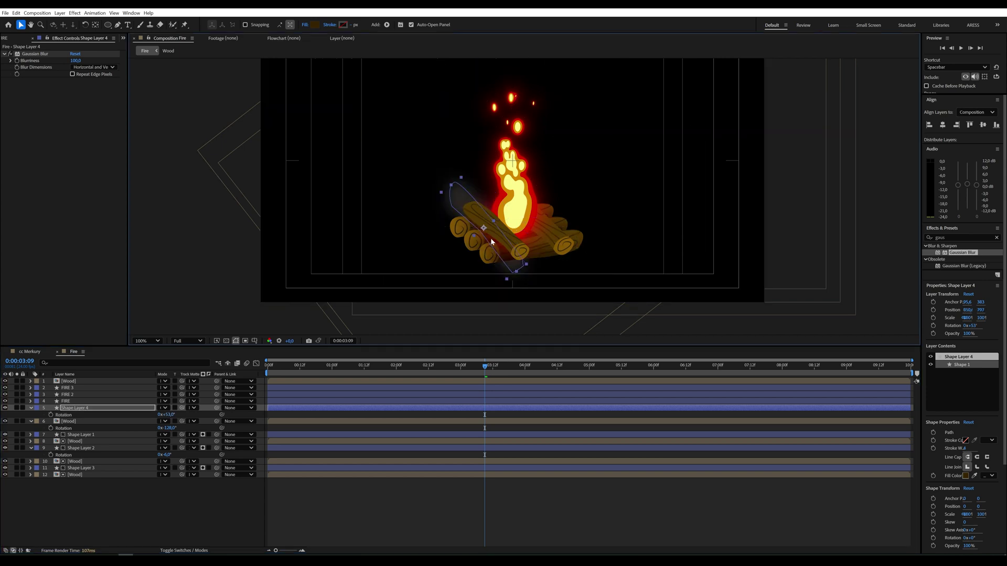
{"action": "left_click_drag", "start_coordinate": [182, 408], "coordinate": [129, 423]}
{"action": "left_click", "coordinate": [5, 421]}
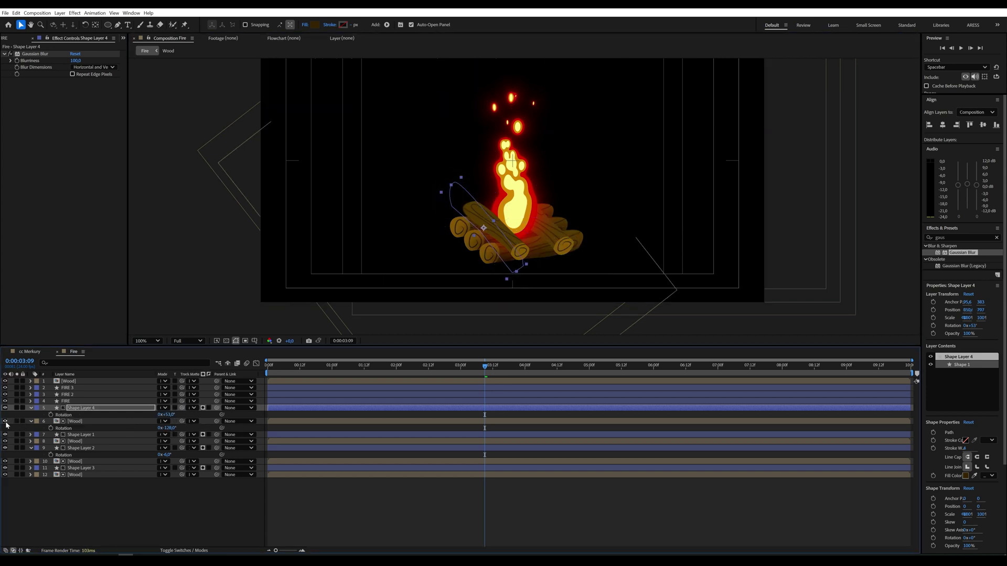
{"action": "left_click", "coordinate": [5, 421]}
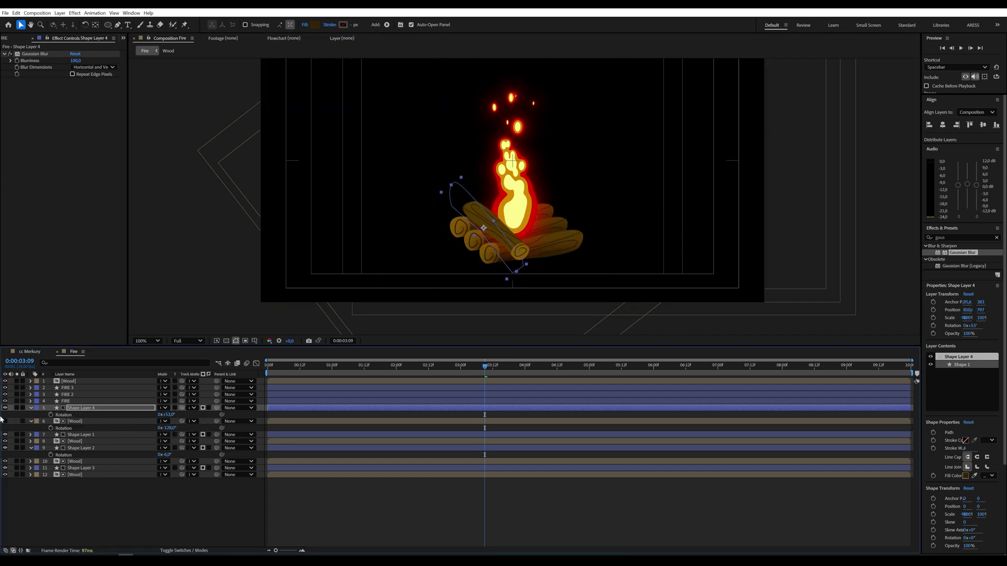
{"action": "left_click", "coordinate": [4, 422]}
{"action": "left_click_drag", "start_coordinate": [507, 243], "coordinate": [552, 238]}
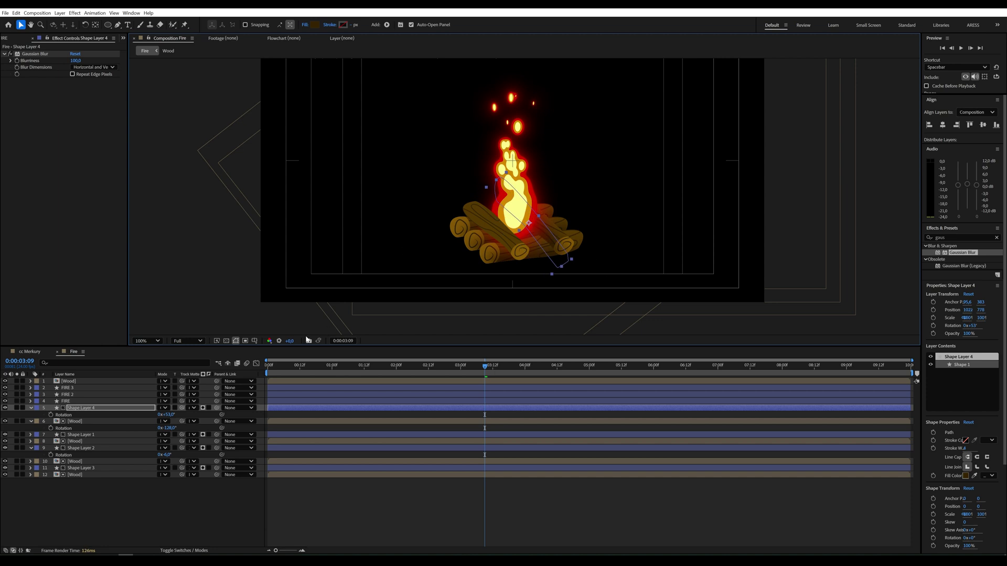
- Change Shape Layer 4's fill colour to a dark red hue
{"action": "left_click", "coordinate": [78, 409]}
{"action": "left_click", "coordinate": [315, 25]}
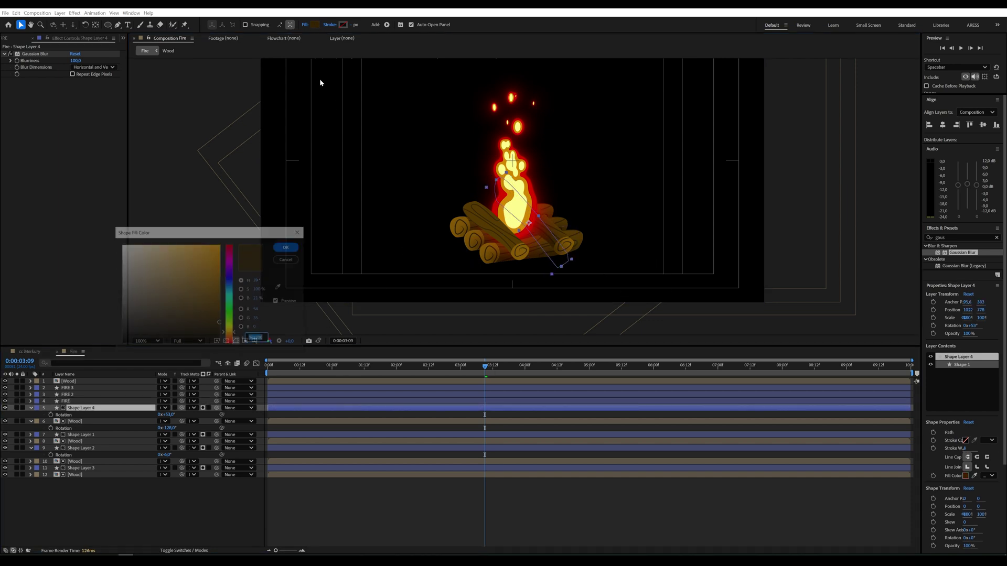
{"action": "left_click_drag", "start_coordinate": [233, 334], "coordinate": [234, 342]}
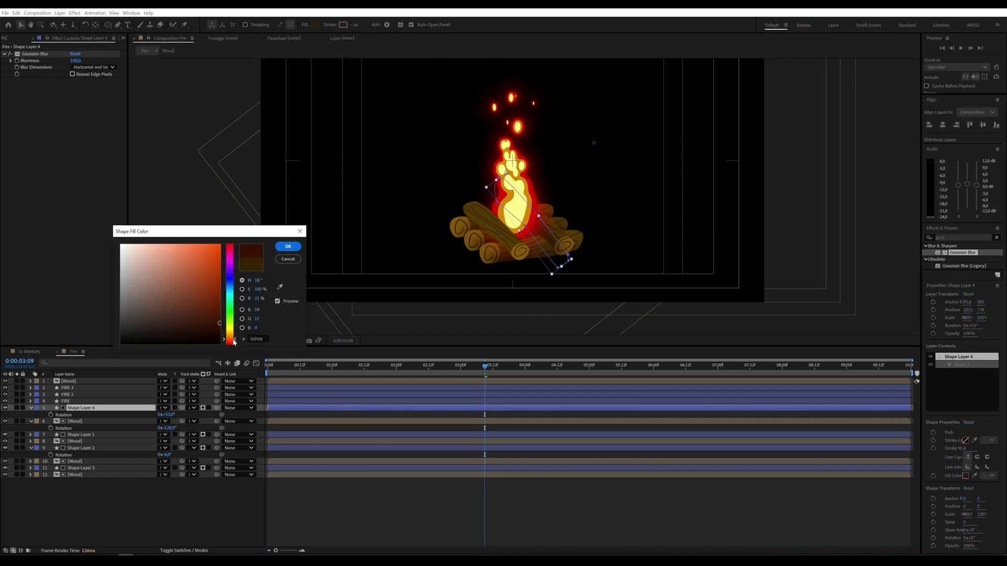
{"action": "left_click", "coordinate": [288, 247]}
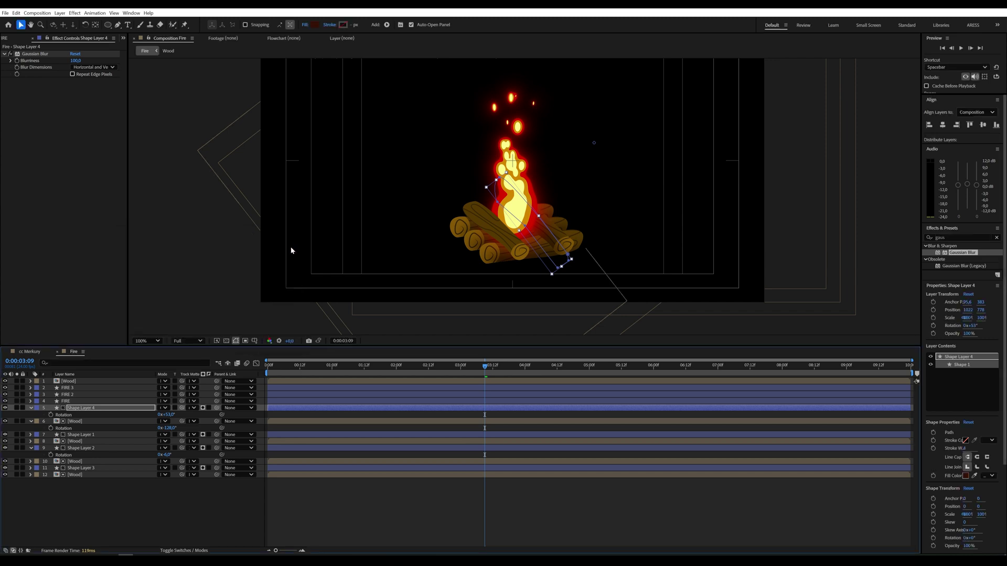
- Duplicate it as Shape Layer 5 at the top, matted to the wood log, on the front log at 50°
{"action": "left_click", "coordinate": [90, 408]}
{"action": "key", "text": "ctrl+d"}
{"action": "left_click_drag", "start_coordinate": [90, 408], "coordinate": [105, 379]}
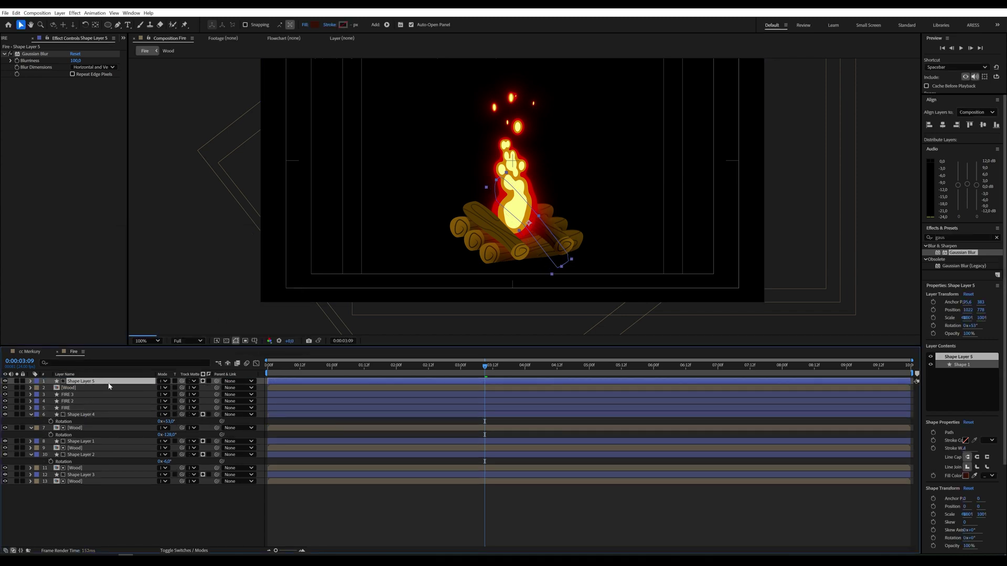
{"action": "left_click_drag", "start_coordinate": [182, 381], "coordinate": [136, 388]}
{"action": "left_click", "coordinate": [5, 388]}
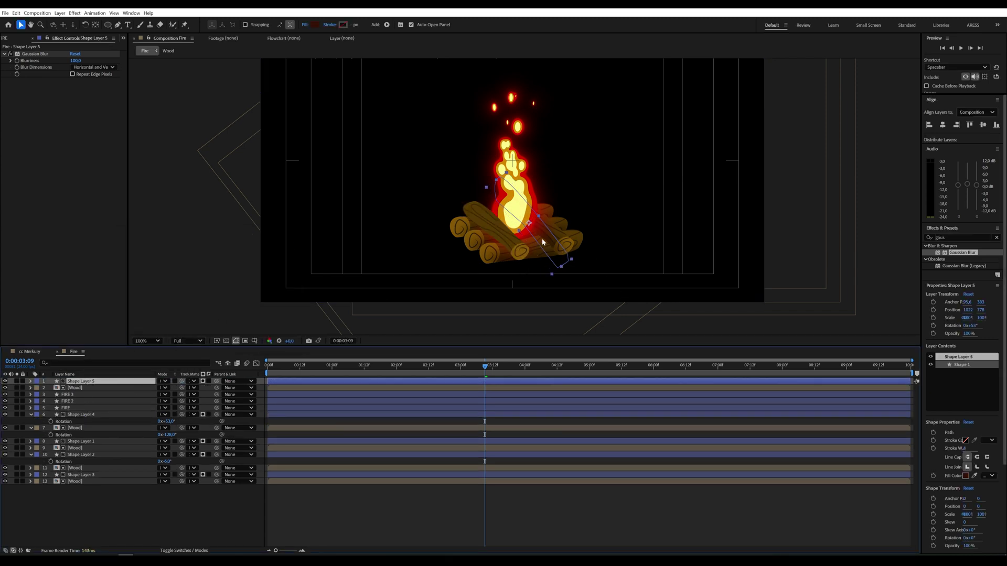
{"action": "left_click_drag", "start_coordinate": [542, 241], "coordinate": [497, 246]}
{"action": "key", "text": "r"}
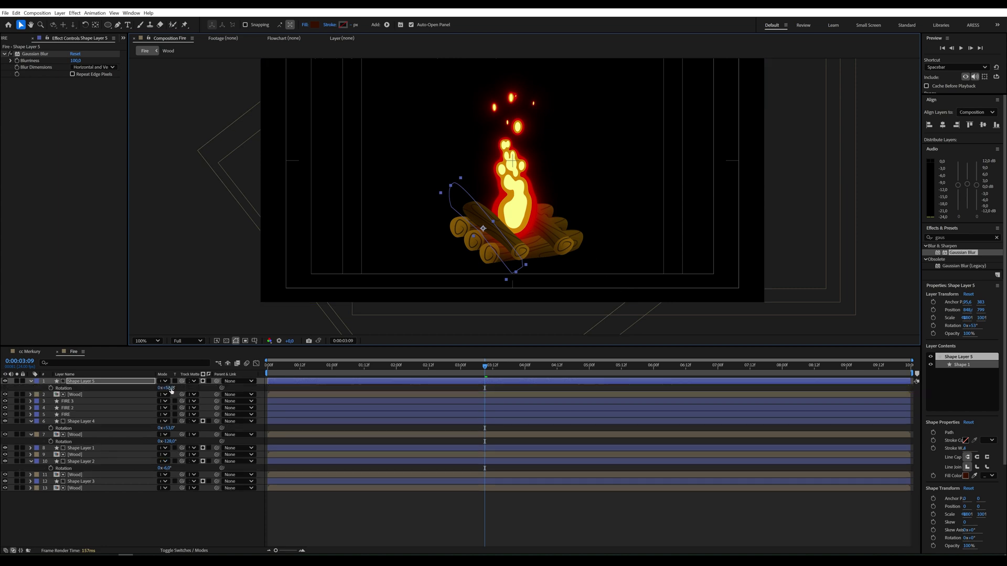
{"action": "left_click_drag", "start_coordinate": [171, 389], "coordinate": [170, 388]}
{"action": "left_click", "coordinate": [187, 509]}
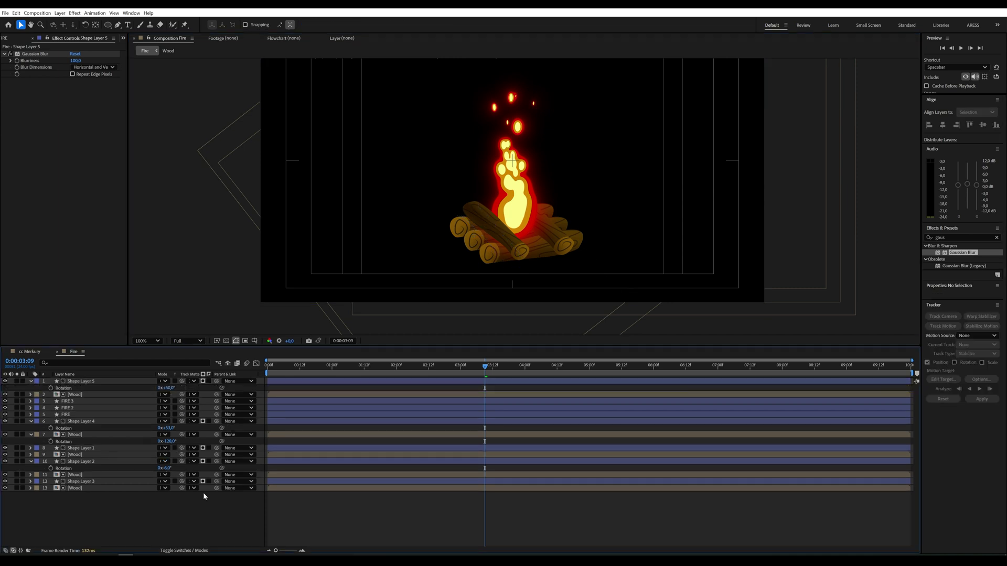
{"action": "left_click", "coordinate": [227, 342]}
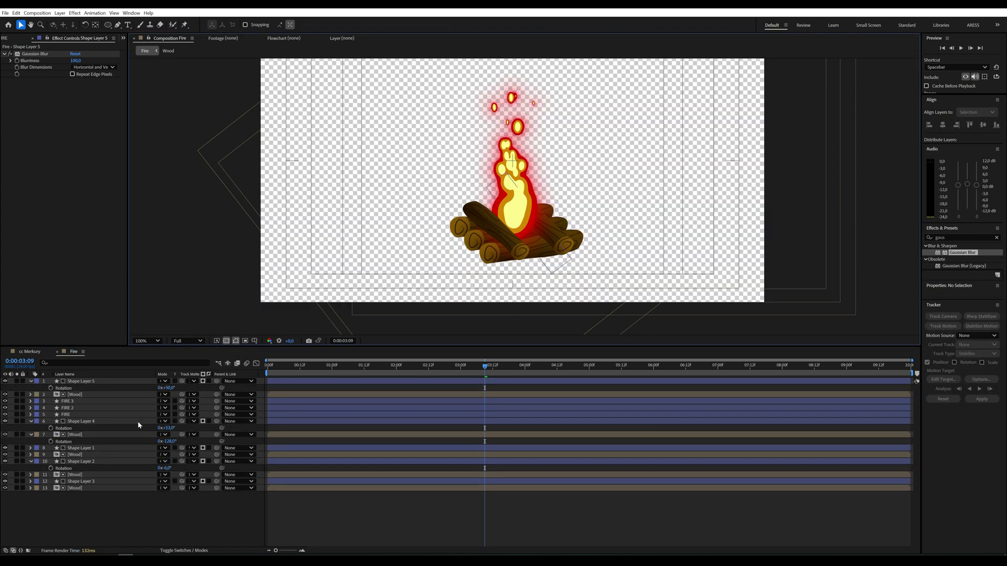
- Set Shape Layer 2 to No Matte and matte Shape Layer 3 to the bottom Wood layer
{"action": "left_click", "coordinate": [180, 454]}
{"action": "left_click", "coordinate": [227, 337]}
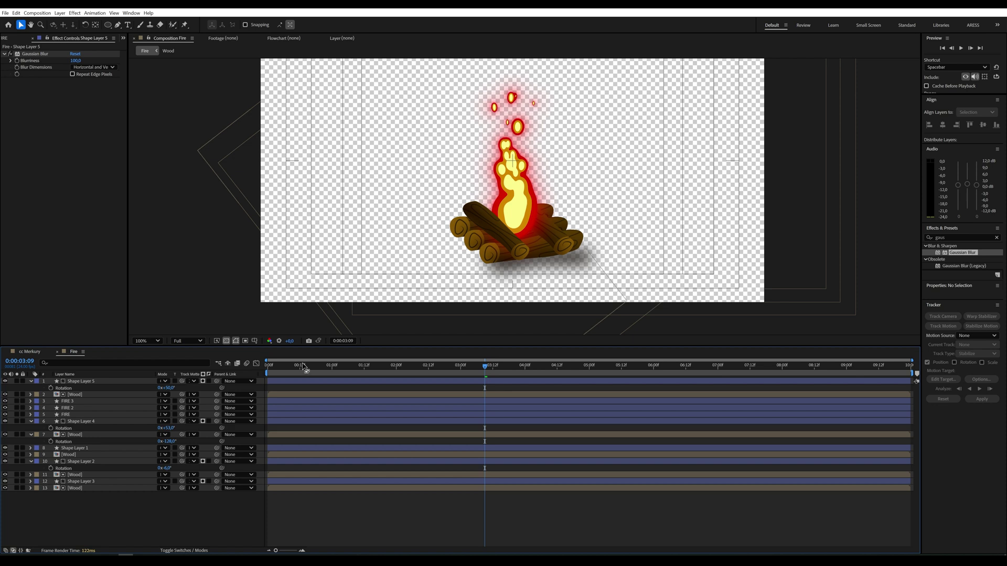
{"action": "left_click", "coordinate": [193, 461]}
{"action": "left_click", "coordinate": [222, 347]}
{"action": "left_click", "coordinate": [191, 481]}
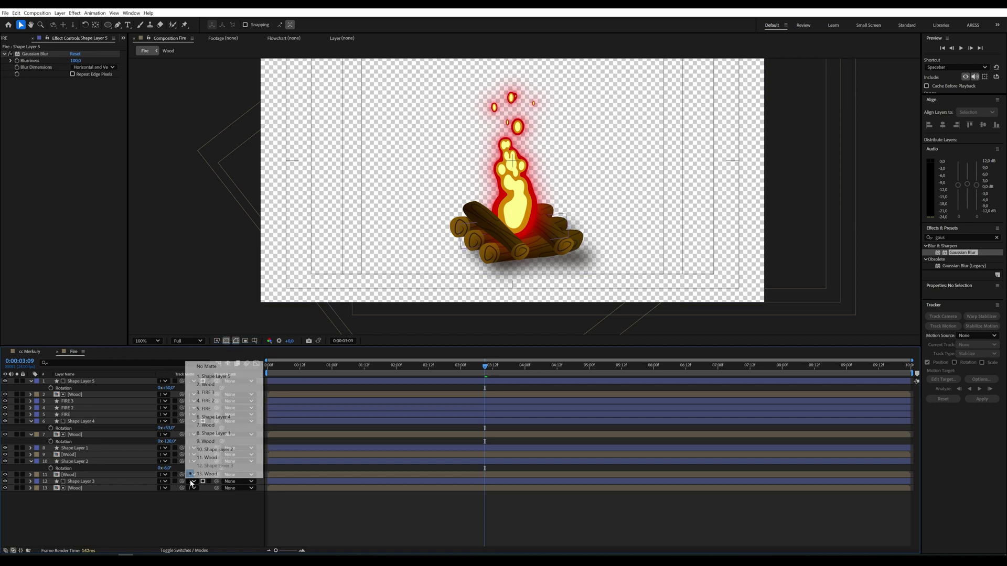
{"action": "left_click", "coordinate": [212, 458]}
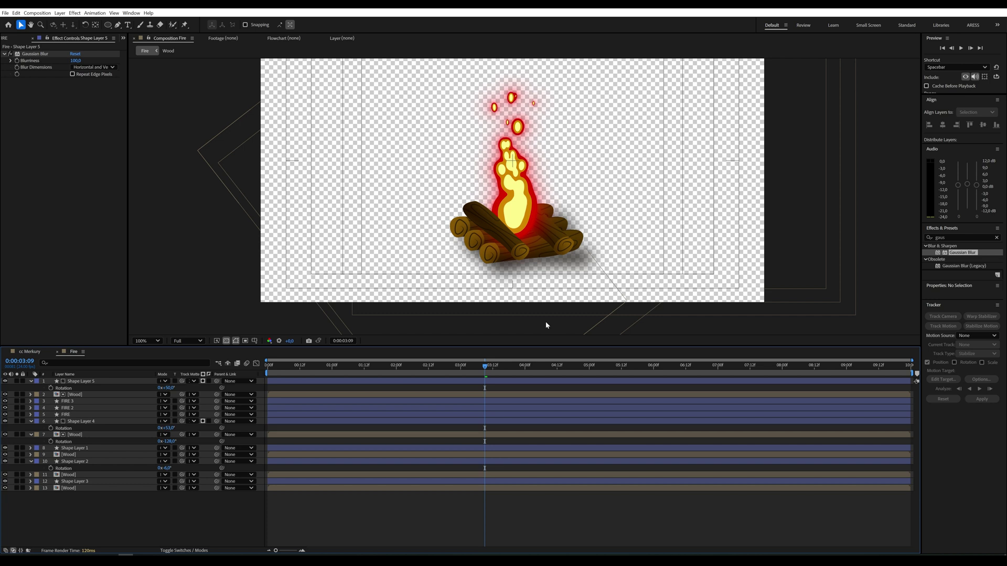
- Fit the composition in the viewer and preview the fire animation
{"action": "left_click", "coordinate": [149, 341]}
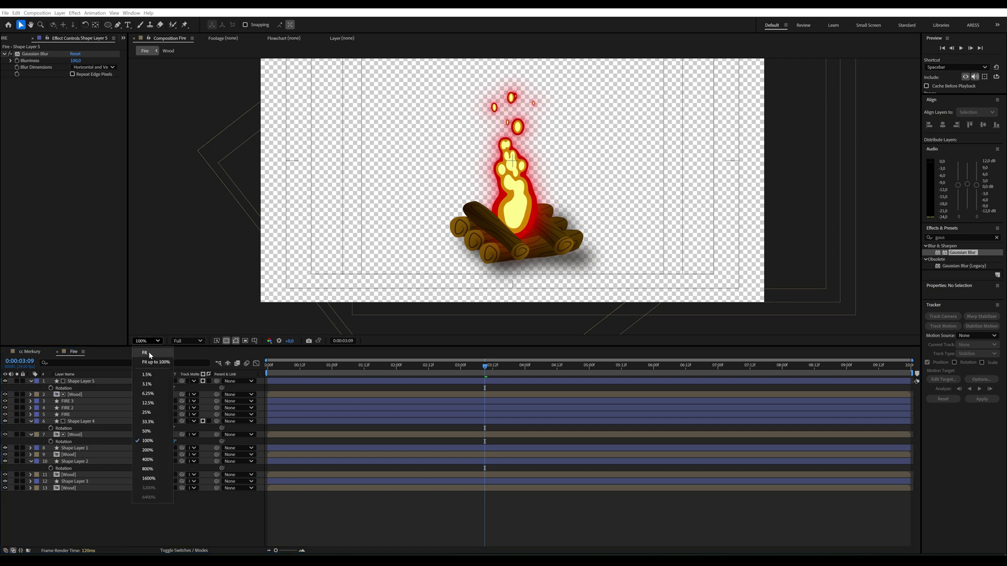
{"action": "left_click", "coordinate": [148, 352]}
{"action": "key", "text": "space"}
{"action": "key", "text": "space"}
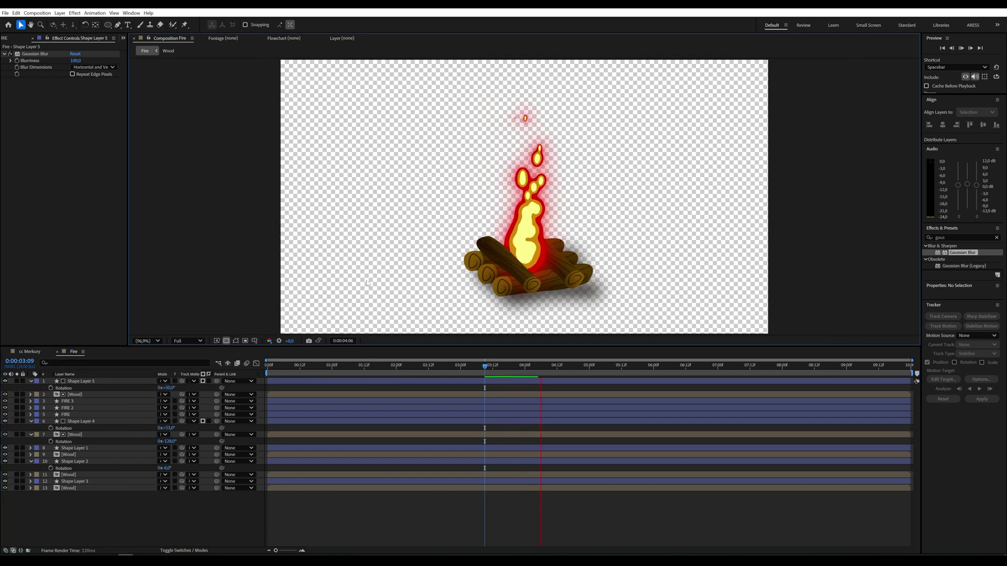
{"action": "key", "text": "apostrophe"}
{"action": "left_click", "coordinate": [8, 40]}
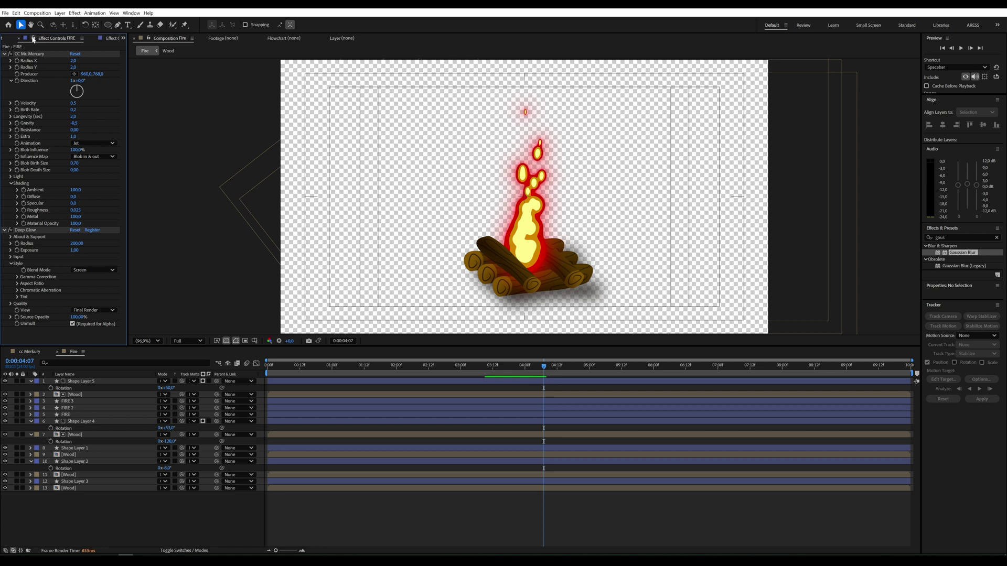
- Add the forest camping image from the Project panel beneath all layers and shift it up
{"action": "left_click", "coordinate": [4, 38]}
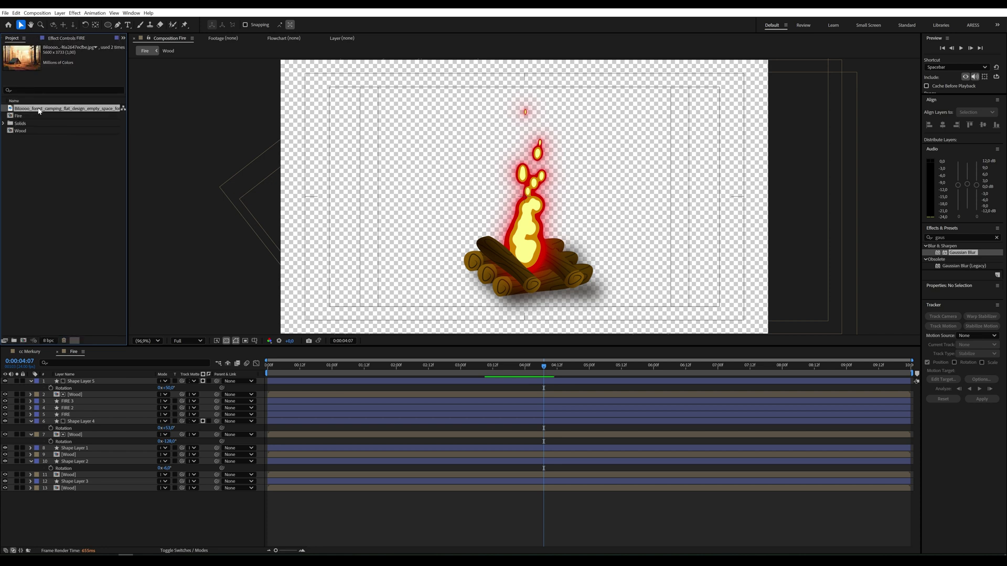
{"action": "left_click_drag", "start_coordinate": [39, 108], "coordinate": [88, 495]}
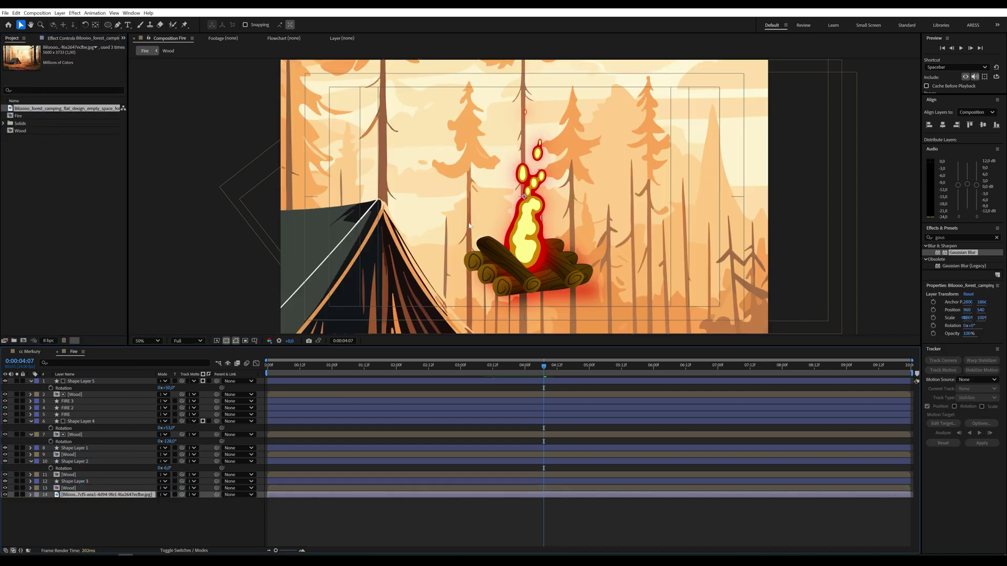
{"action": "scroll", "coordinate": [469, 226], "scroll_direction": "down", "scroll_amount": 2}
{"action": "left_click_drag", "start_coordinate": [501, 231], "coordinate": [513, 196]}
{"action": "scroll", "coordinate": [512, 196], "scroll_direction": "up", "scroll_amount": 2}
- Fit the composition in the viewer and preview the animation from the start
{"action": "left_click", "coordinate": [148, 341]}
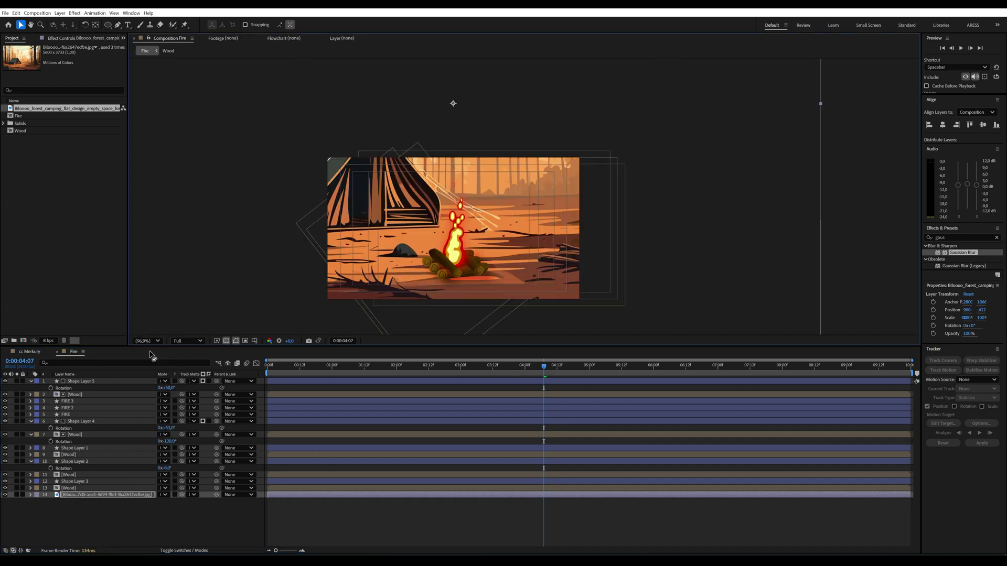
{"action": "left_click", "coordinate": [152, 354]}
{"action": "left_click", "coordinate": [268, 370]}
{"action": "key", "text": "space"}
{"action": "key", "text": "space"}
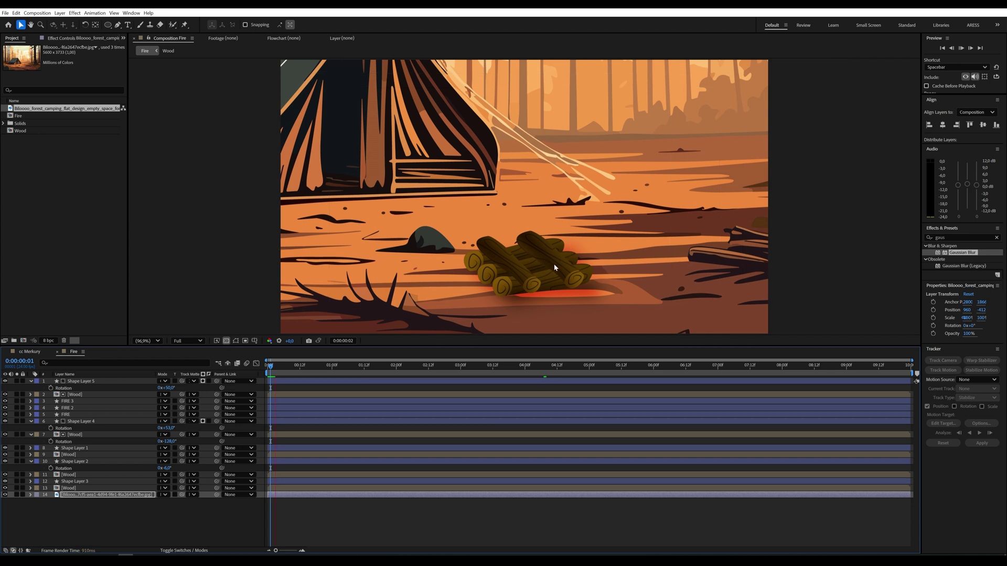
{"action": "left_click", "coordinate": [185, 341]}
- Set preview resolution to Half and shorten the FIRE, FIRE 2 and FIRE 3 layers' durations
{"action": "left_click", "coordinate": [184, 378]}
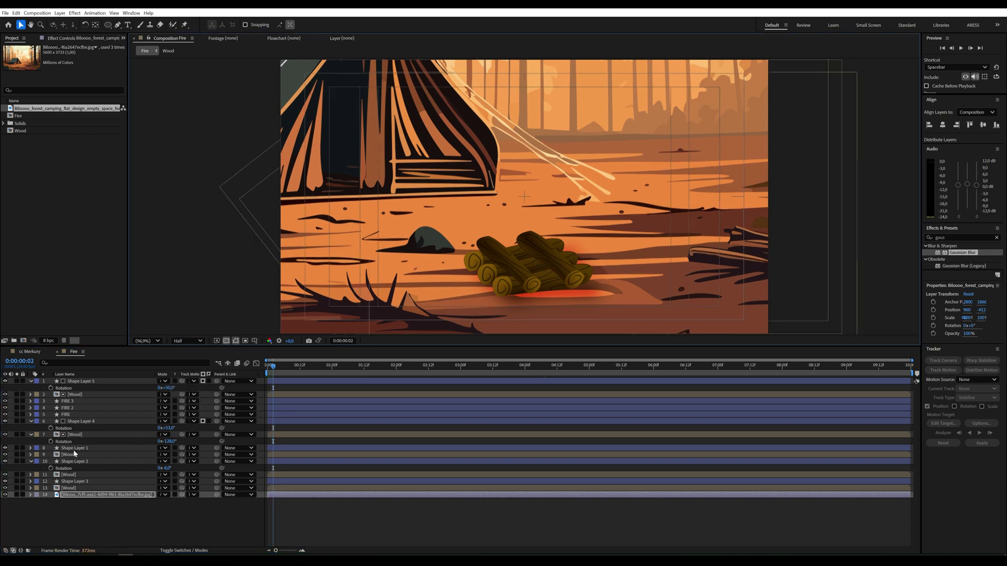
{"action": "left_click", "coordinate": [69, 415]}
{"action": "left_click", "coordinate": [74, 401], "text": "shift"}
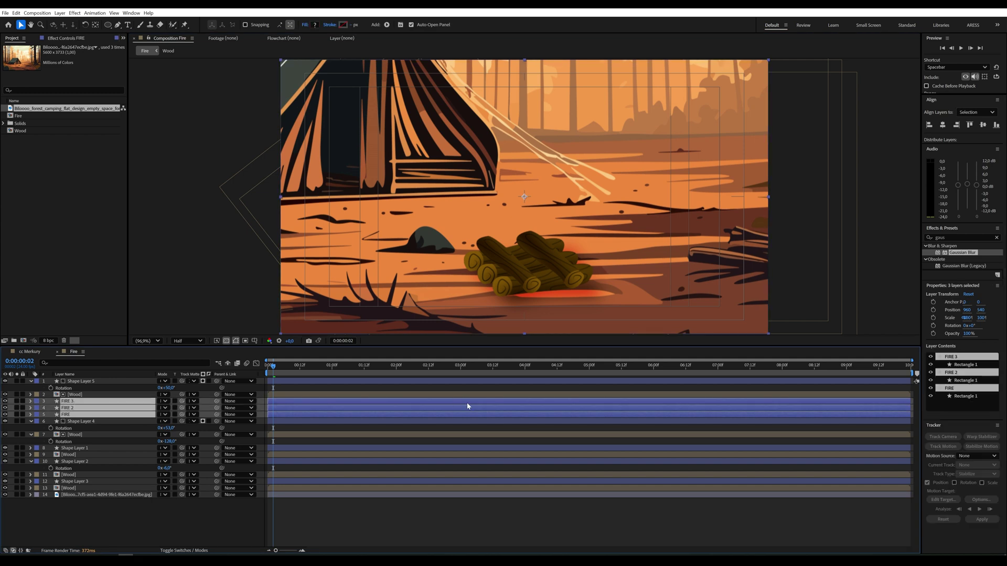
{"action": "mouse_move", "coordinate": [910, 408]}
{"action": "left_mouse_down"}
{"action": "mouse_move", "coordinate": [720, 408]}
{"action": "mouse_move", "coordinate": [914, 402]}
{"action": "left_mouse_up"}
- Return to the start of the timeline and play the campfire preview
{"action": "left_click_drag", "start_coordinate": [274, 367], "coordinate": [267, 367]}
{"action": "left_click", "coordinate": [256, 513]}
{"action": "key", "text": "space"}
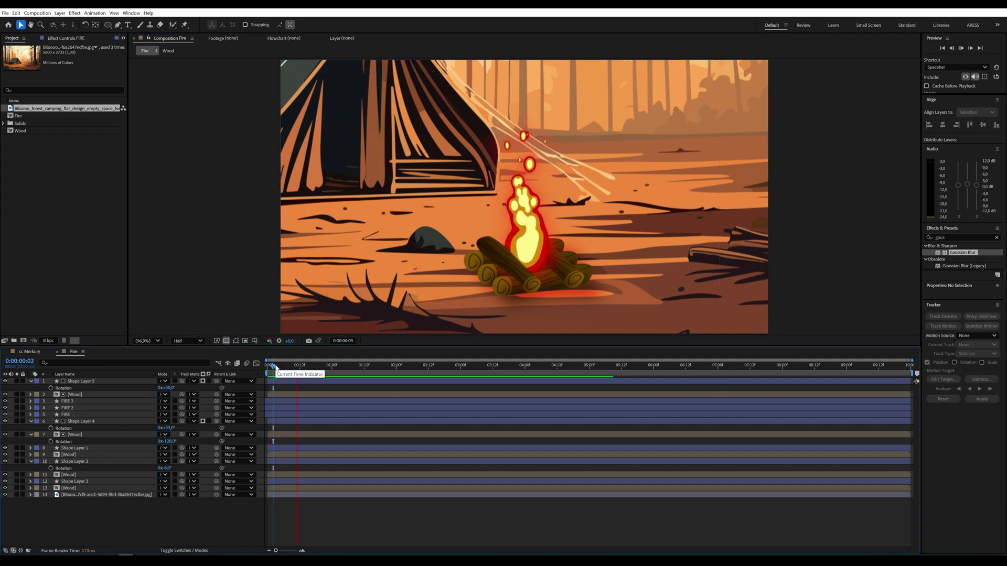